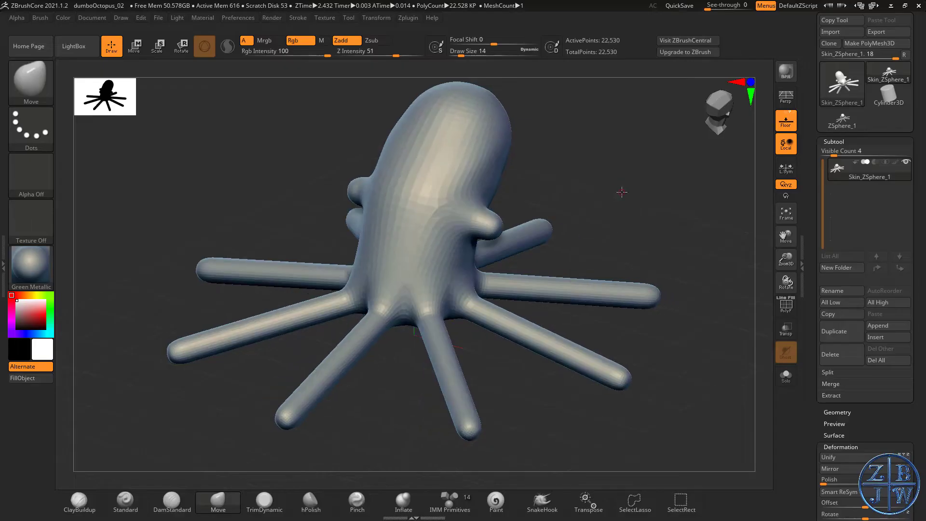
# Compare the octopus's Skin_ZSphere_1 mesh with the original ZSphere_1 model
pyautogui.moveTo(233, 150); pyautogui.dragTo(238, 140)
pyautogui.moveTo(786, 237); pyautogui.dragTo(784, 259)
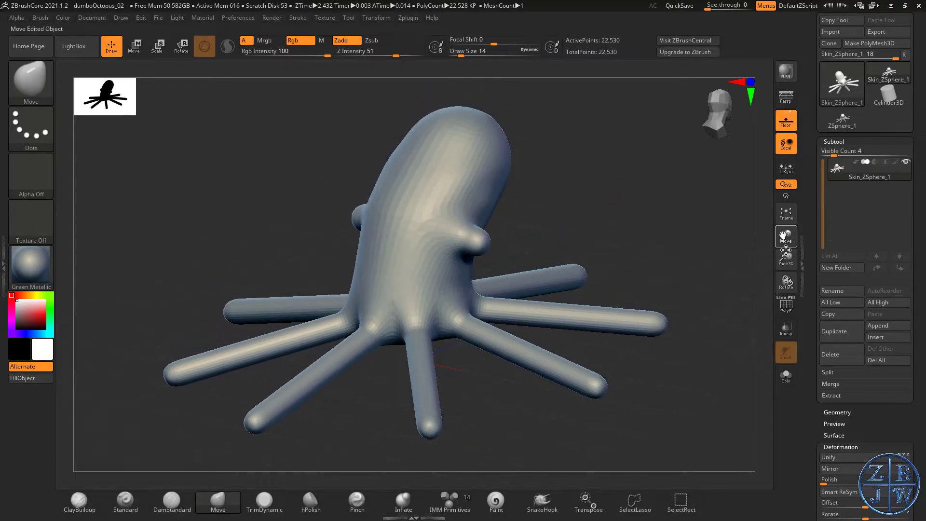
pyautogui.moveTo(671, 250); pyautogui.dragTo(655, 206)
pyautogui.click(848, 128)
pyautogui.click(895, 78)
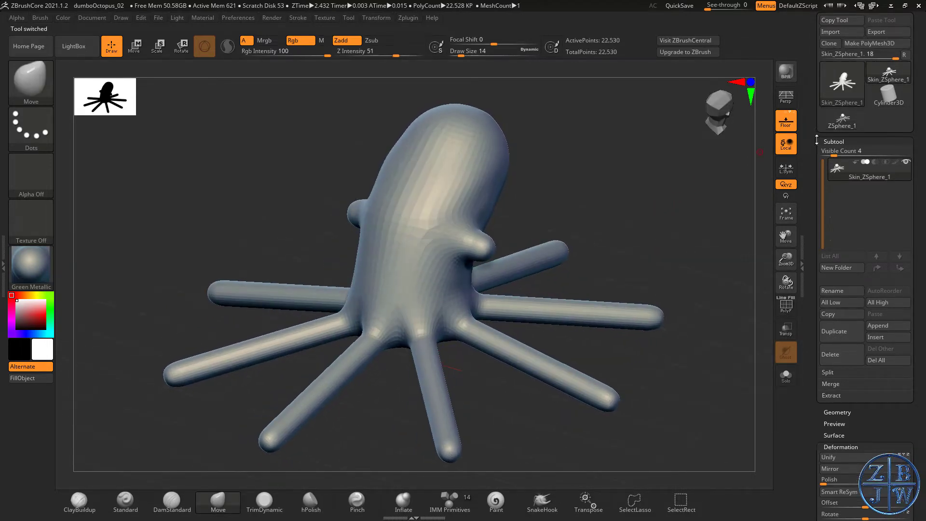
pyautogui.click(850, 123)
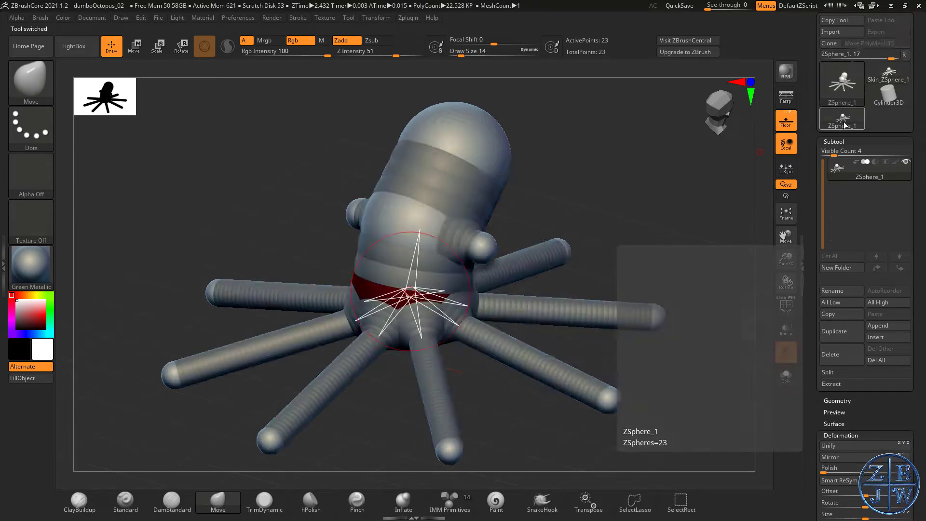
pyautogui.moveTo(624, 225); pyautogui.dragTo(646, 206)
pyautogui.click(900, 78)
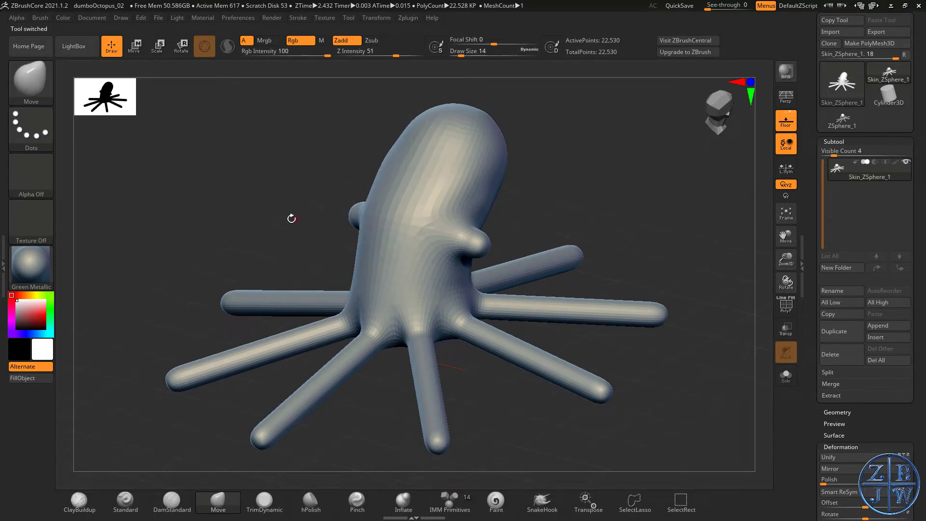
# Open the Jewelry_PlainBand project from the Jewelry folder of the project library without saving changes to the octopus project
pyautogui.click(73, 52)
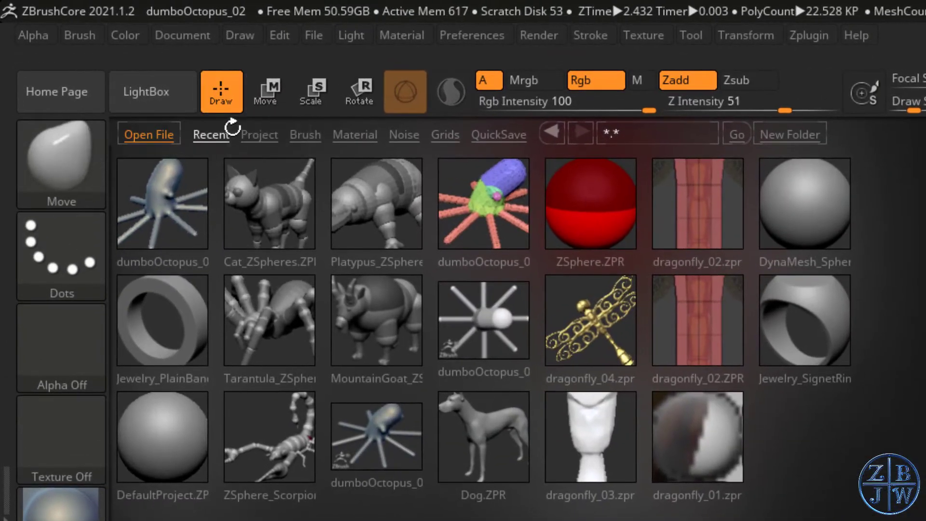
pyautogui.click(259, 136)
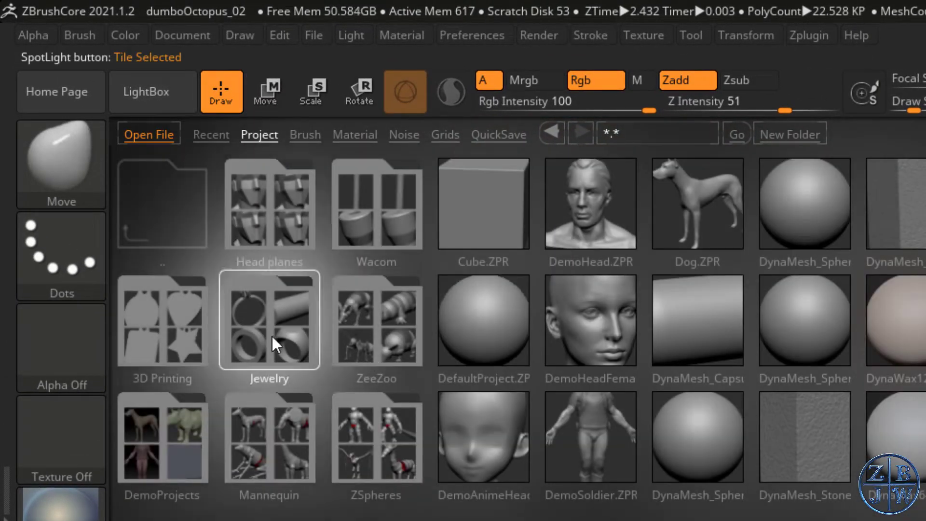
pyautogui.click(273, 346)
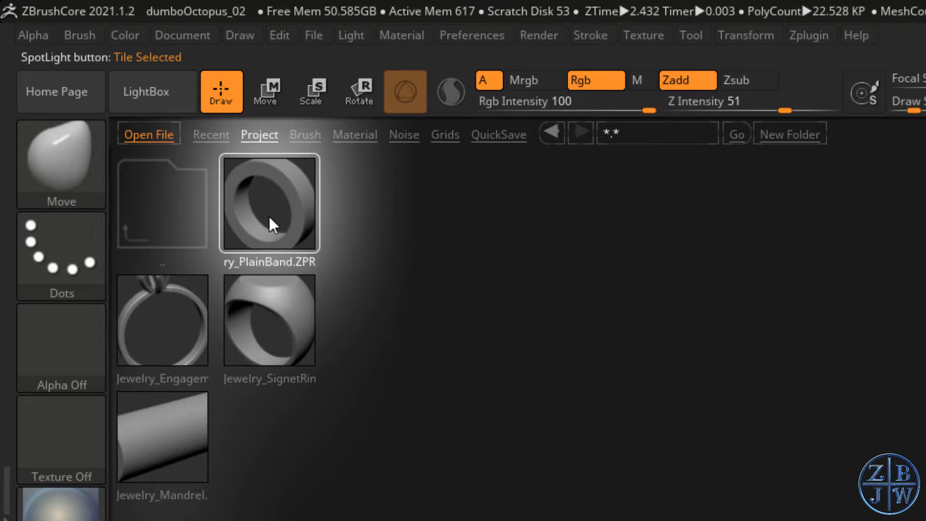
pyautogui.click(270, 216)
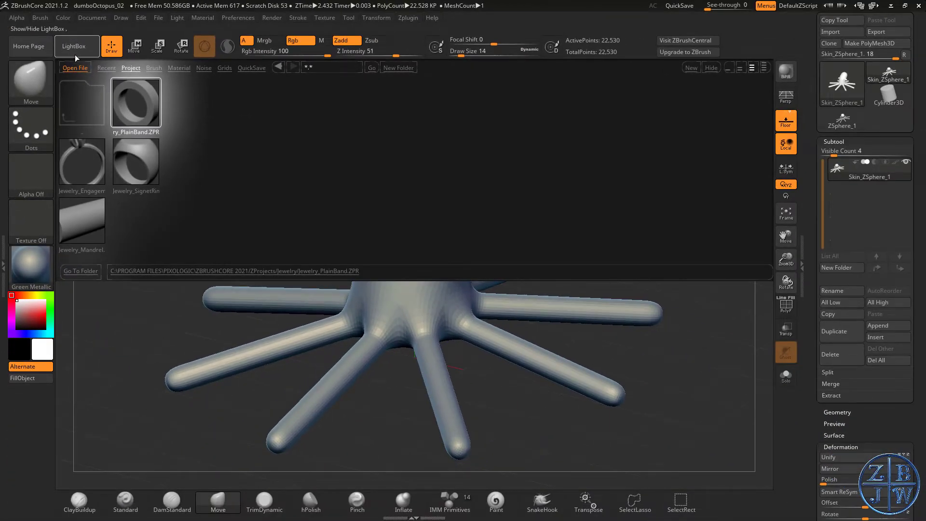
pyautogui.click(77, 55)
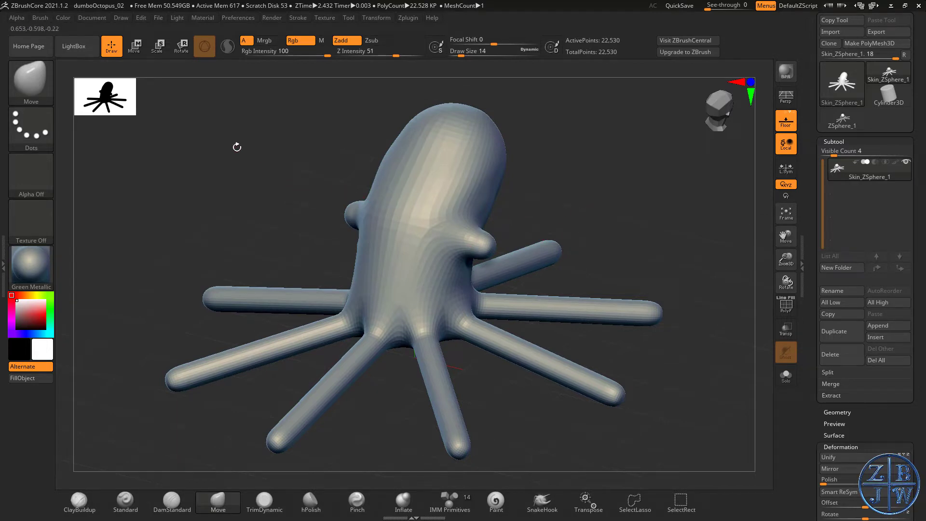
pyautogui.click(78, 46)
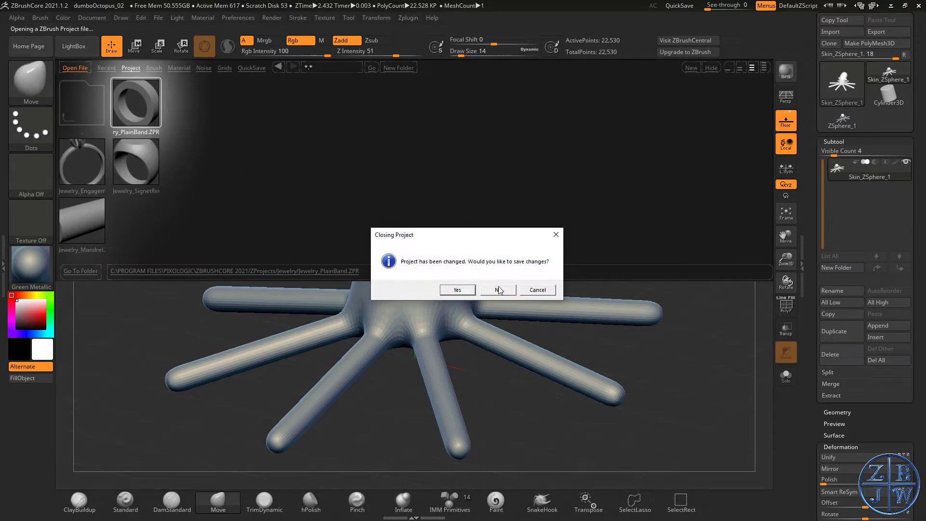
pyautogui.click(498, 290)
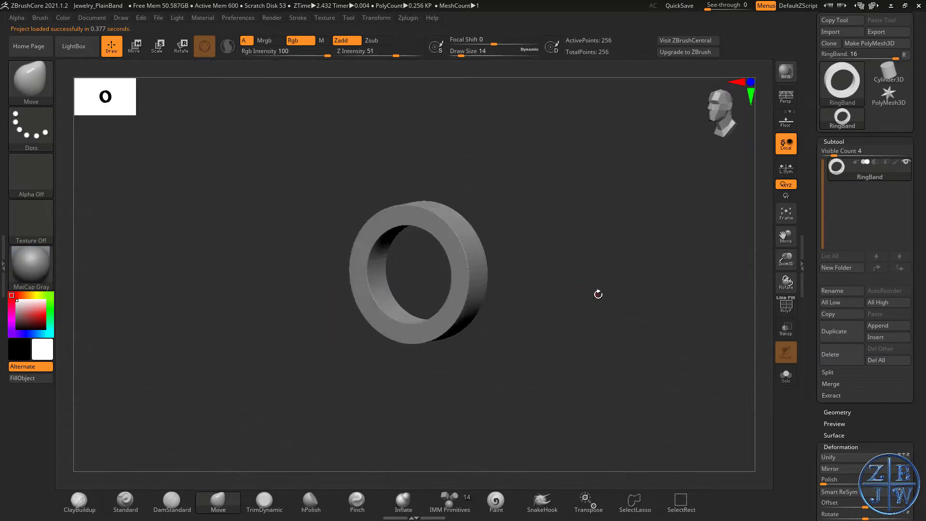
# Export the plain ring band through 3D Print Hub as an OBJ file named RingBand
pyautogui.click(783, 305)
pyautogui.moveTo(786, 260); pyautogui.dragTo(684, 313)
pyautogui.click(785, 308)
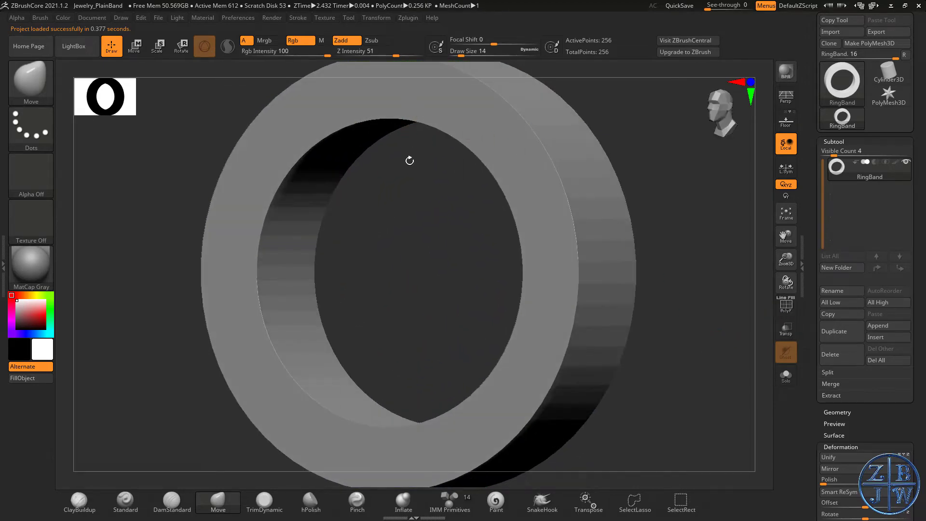
pyautogui.moveTo(409, 196); pyautogui.dragTo(639, 187)
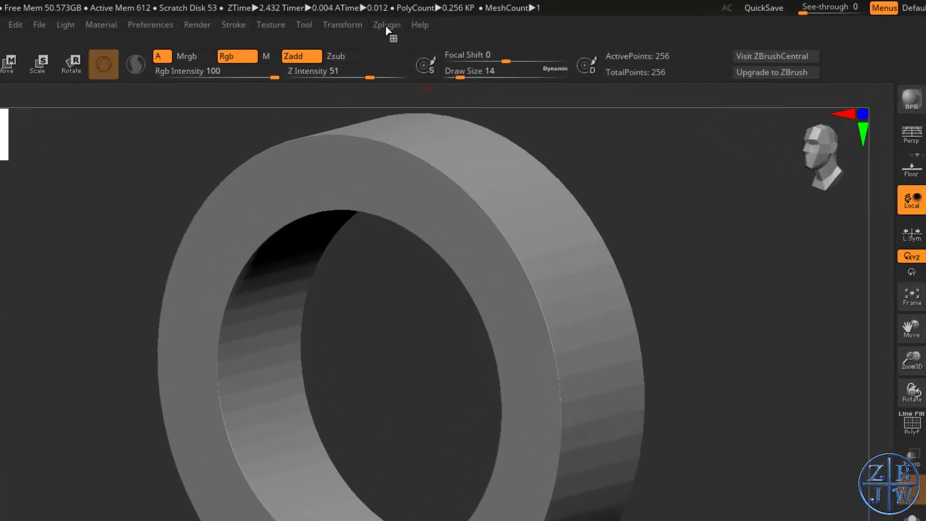
pyautogui.click(409, 18)
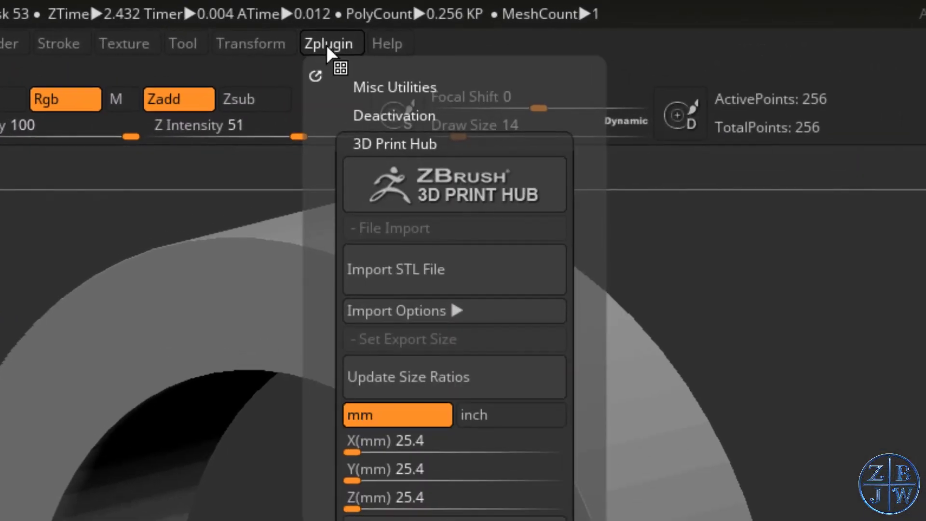
pyautogui.click(390, 143)
pyautogui.click(390, 143)
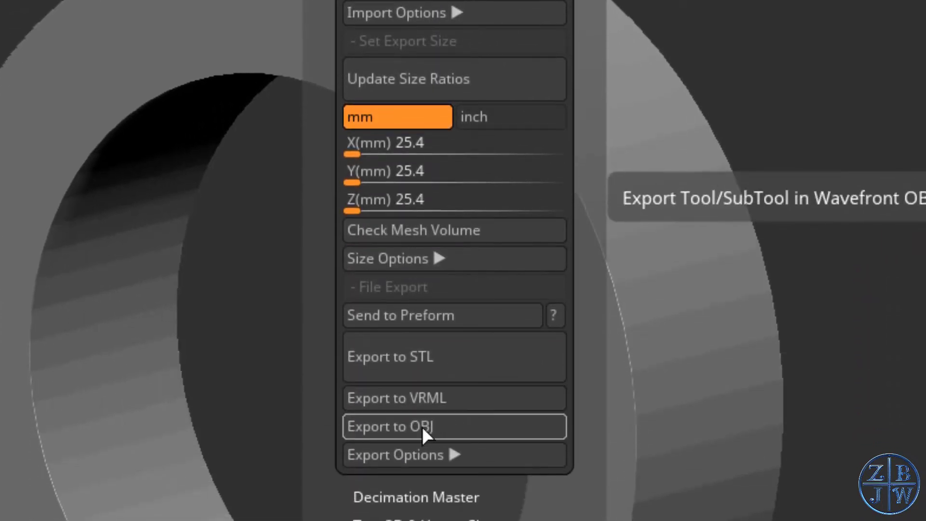
pyautogui.click(422, 426)
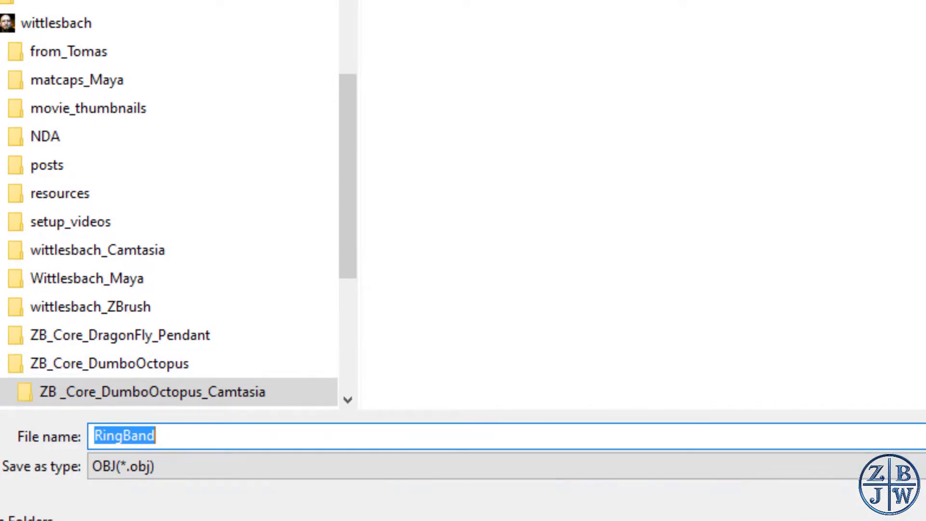
pyautogui.press('Return')
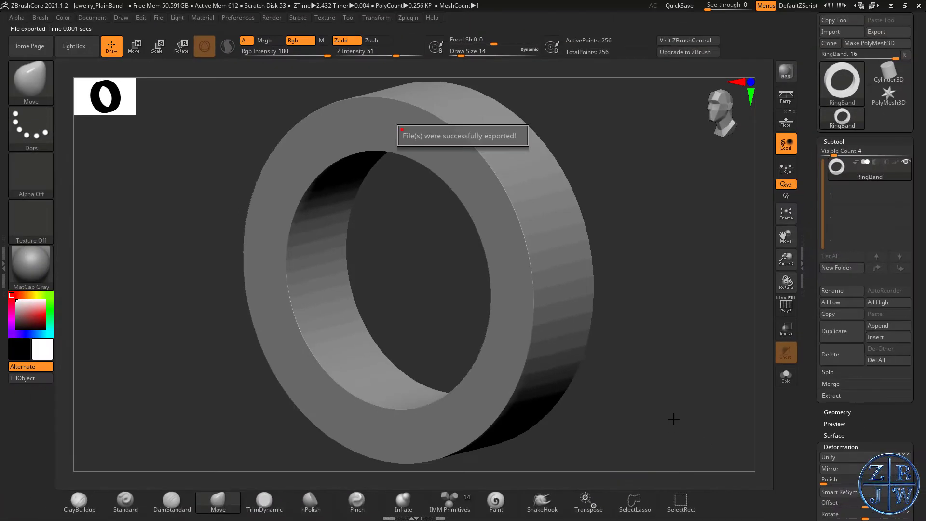
# Reopen the recent dumboOctopus_02 project
pyautogui.click(82, 51)
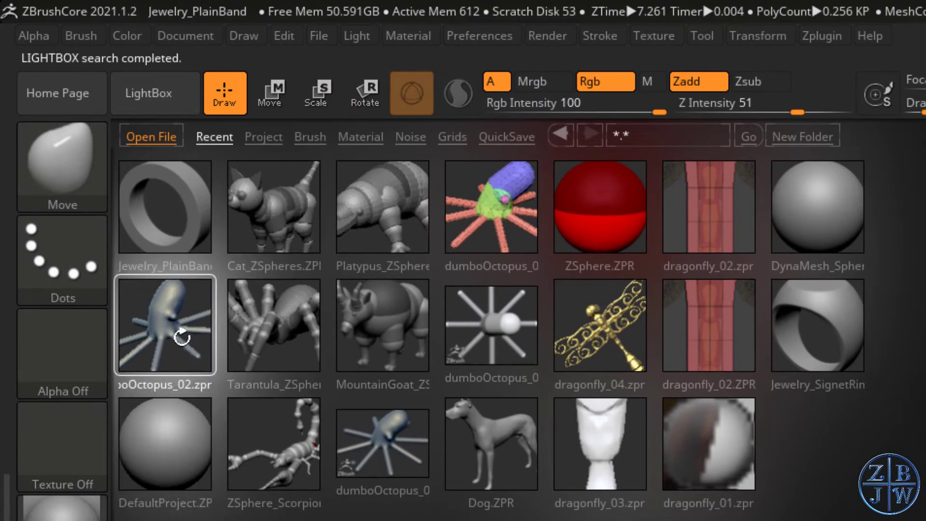
pyautogui.doubleClick(177, 331)
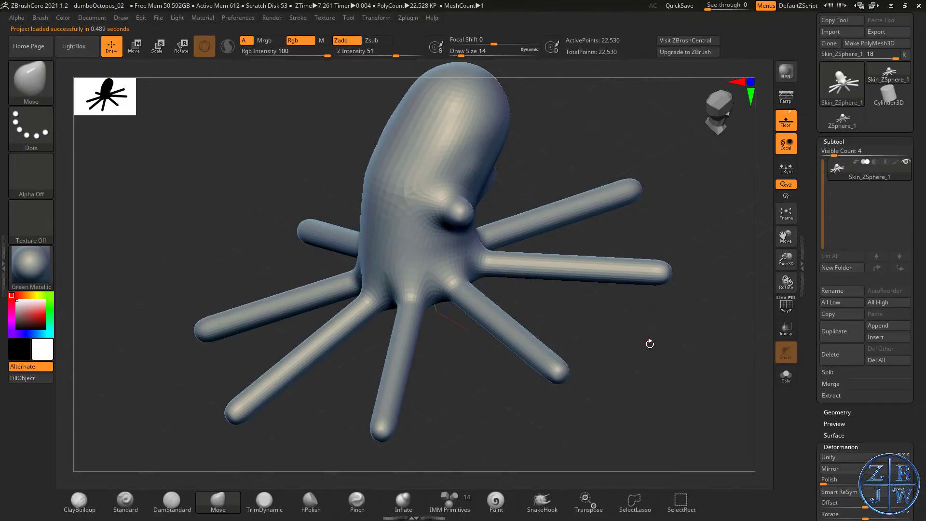
pyautogui.moveTo(649, 343); pyautogui.dragTo(716, 304)
pyautogui.moveTo(723, 194); pyautogui.dragTo(737, 148)
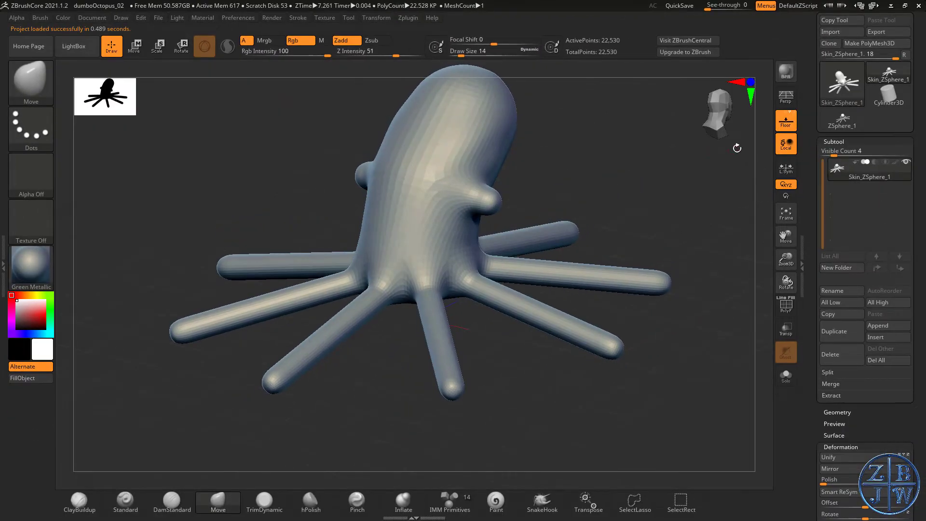
# Append a PolyMesh3D star as a subtool of the ZSphere_1 octopus, make it active and enable transparency
pyautogui.click(842, 120)
pyautogui.moveTo(789, 262); pyautogui.dragTo(781, 260)
pyautogui.moveTo(816, 228); pyautogui.dragTo(812, 243)
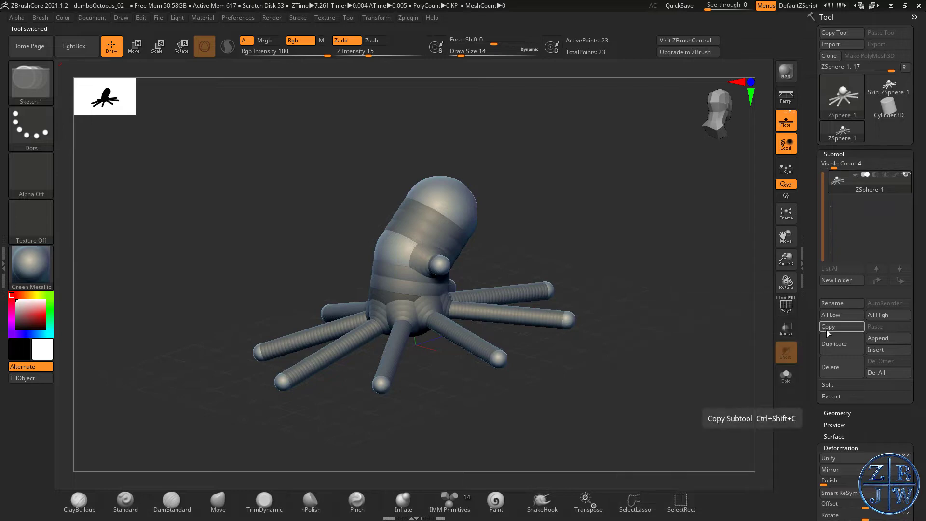
pyautogui.click(879, 339)
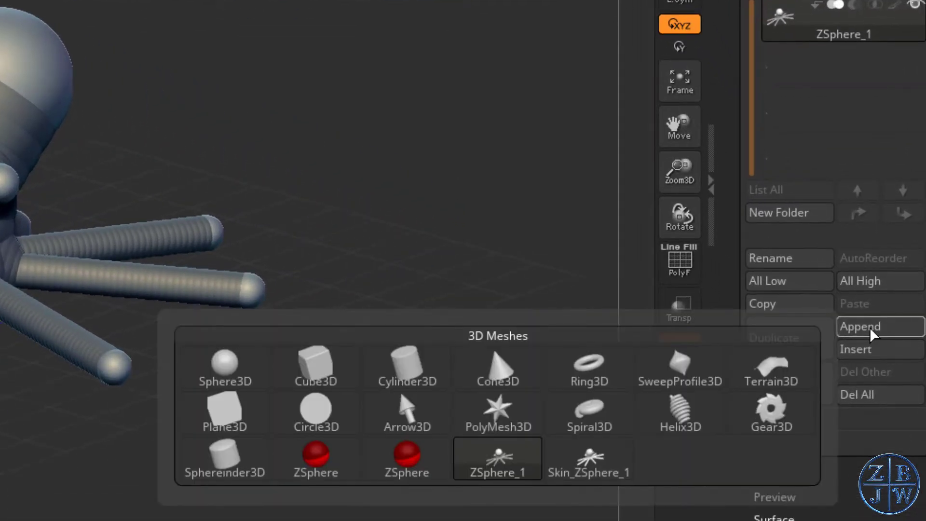
pyautogui.click(497, 424)
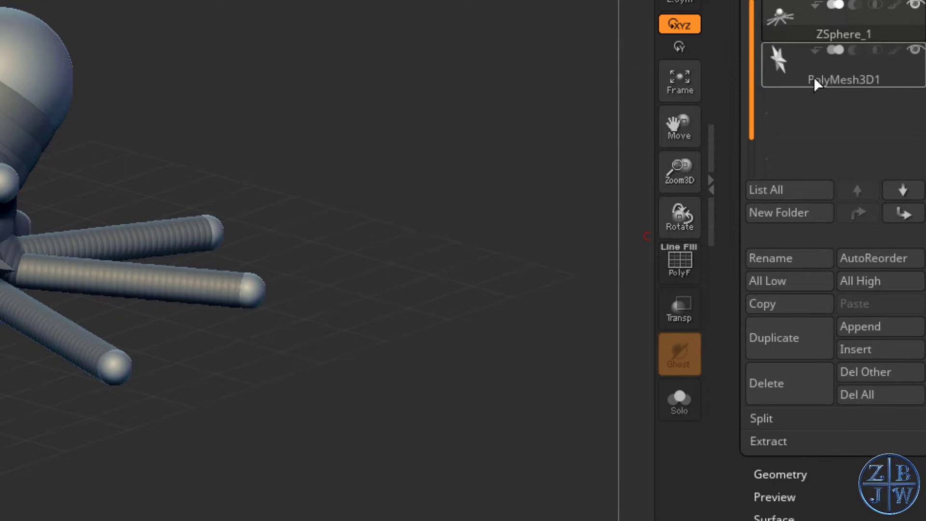
pyautogui.click(689, 300)
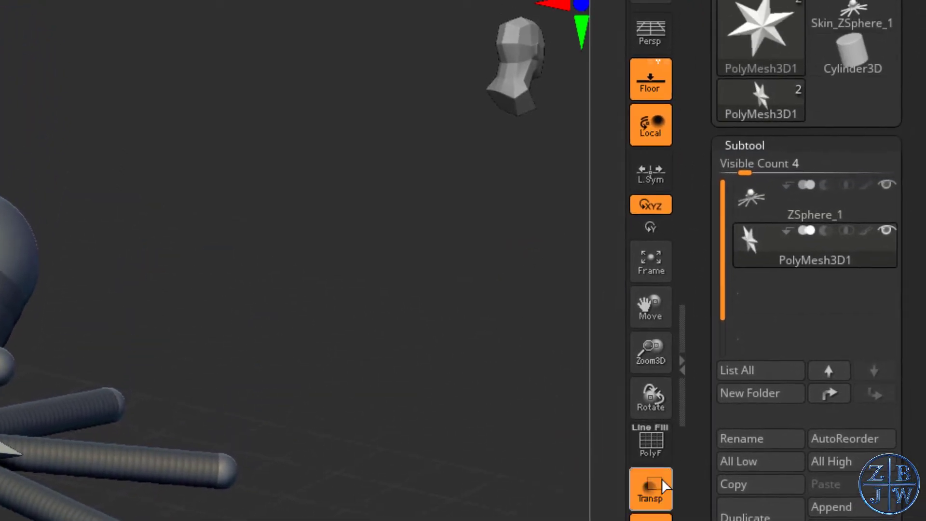
# Import the RingBand OBJ file into the star subtool to replace it with the ring
pyautogui.moveTo(463, 492); pyautogui.dragTo(396, 497)
pyautogui.click(742, 87)
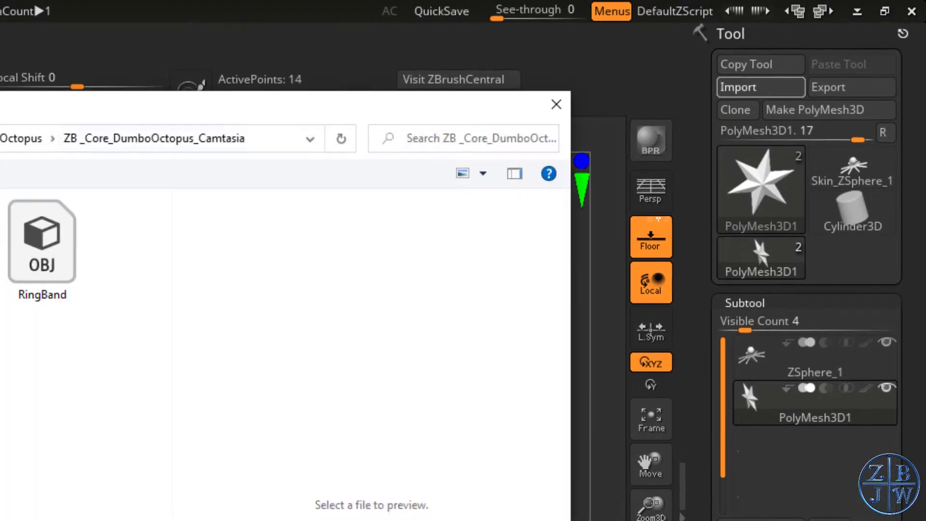
pyautogui.click(42, 241)
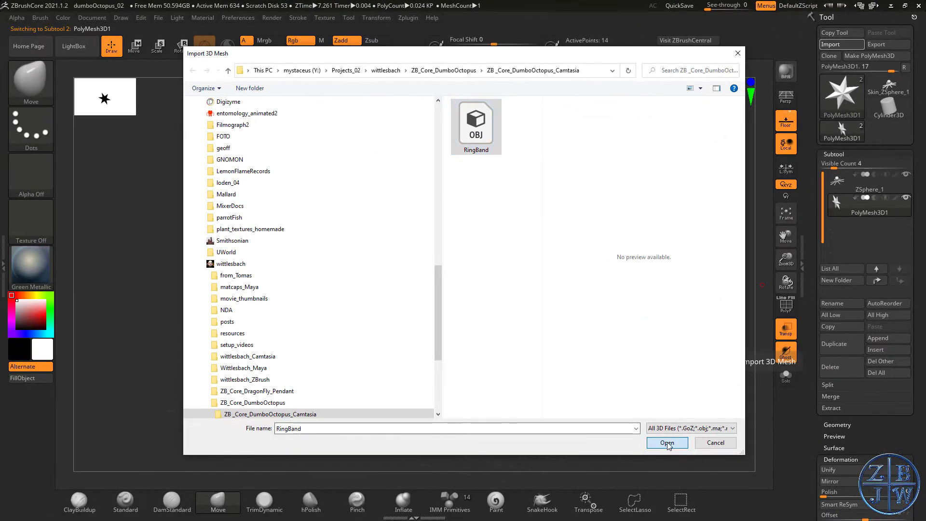
pyautogui.click(665, 498)
pyautogui.moveTo(613, 393)
pyautogui.mouseDown()
pyautogui.moveTo(525, 403)
pyautogui.moveTo(602, 403)
pyautogui.moveTo(612, 387)
pyautogui.moveTo(606, 395)
pyautogui.moveTo(614, 397)
pyautogui.moveTo(557, 398)
pyautogui.moveTo(575, 399)
pyautogui.moveTo(585, 387)
pyautogui.mouseUp()
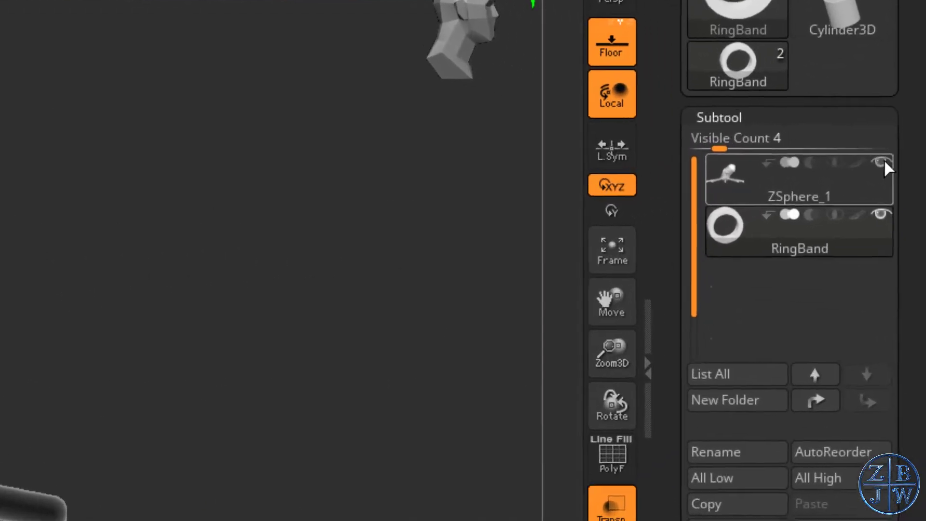
# Hide the ZSphere_1 subtool and frame the active RingBand ring in a straight front view
pyautogui.click(880, 163)
pyautogui.click(800, 231)
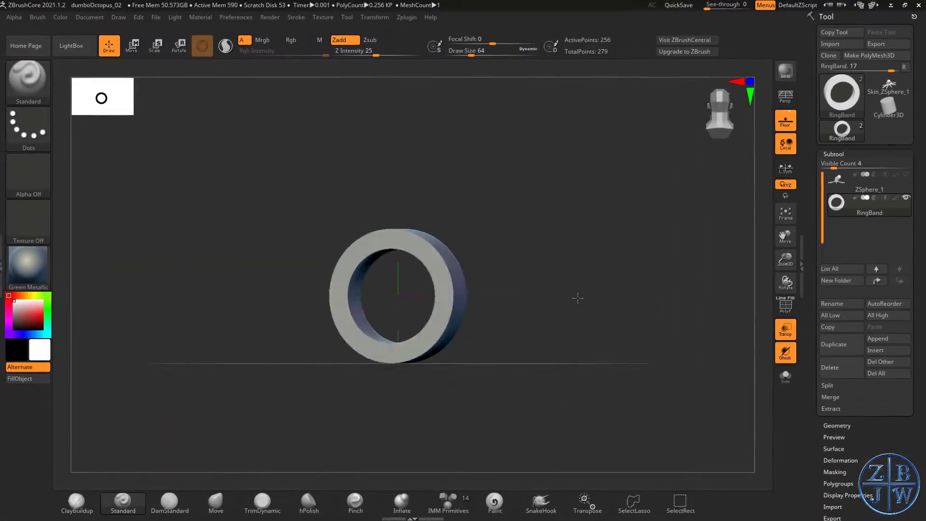
pyautogui.moveTo(577, 298); pyautogui.dragTo(701, 154)
pyautogui.keyDown('shift'); pyautogui.moveTo(722, 122); pyautogui.dragTo(689, 121); pyautogui.keyUp('shift')
pyautogui.keyDown('alt'); pyautogui.moveTo(615, 267); pyautogui.dragTo(645, 251); pyautogui.keyUp('alt')
pyautogui.moveTo(786, 259); pyautogui.dragTo(642, 280)
pyautogui.moveTo(785, 262); pyautogui.dragTo(766, 285)
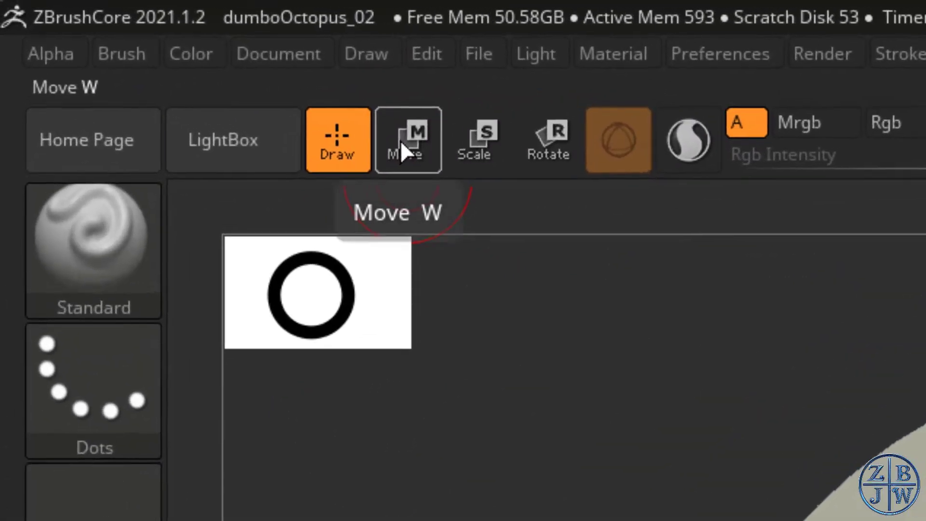
# Switch from the Gizmo to the Transpose line in Move mode and draw a line about 30.5 units long across the ring
pyautogui.click(401, 141)
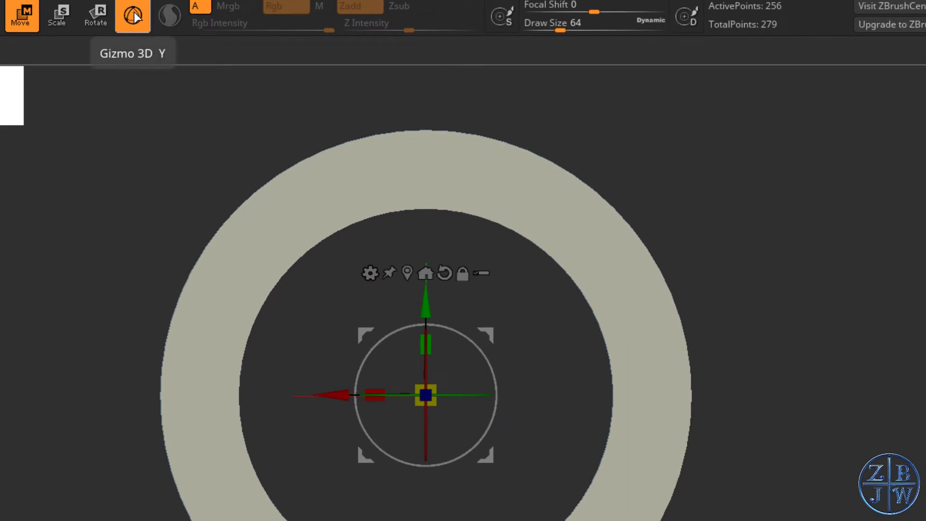
pyautogui.click(133, 16)
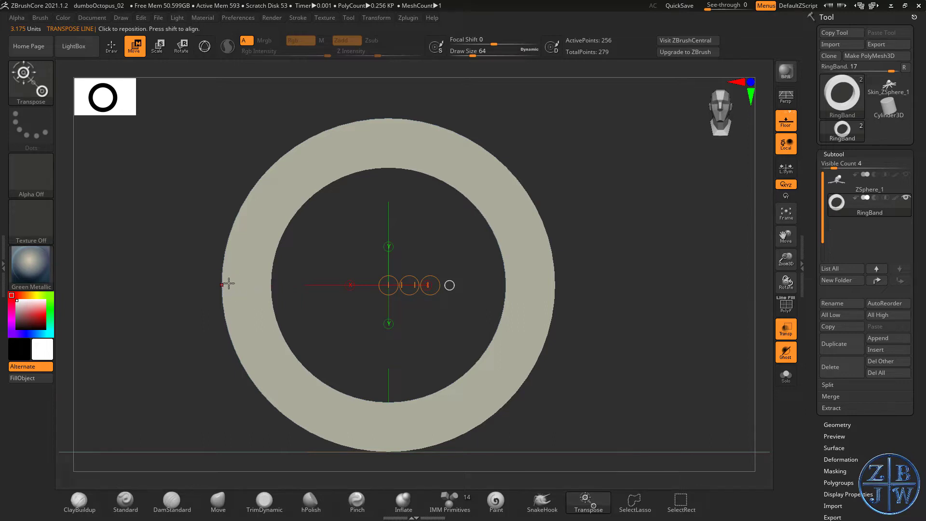
pyautogui.moveTo(220, 285); pyautogui.dragTo(299, 285)
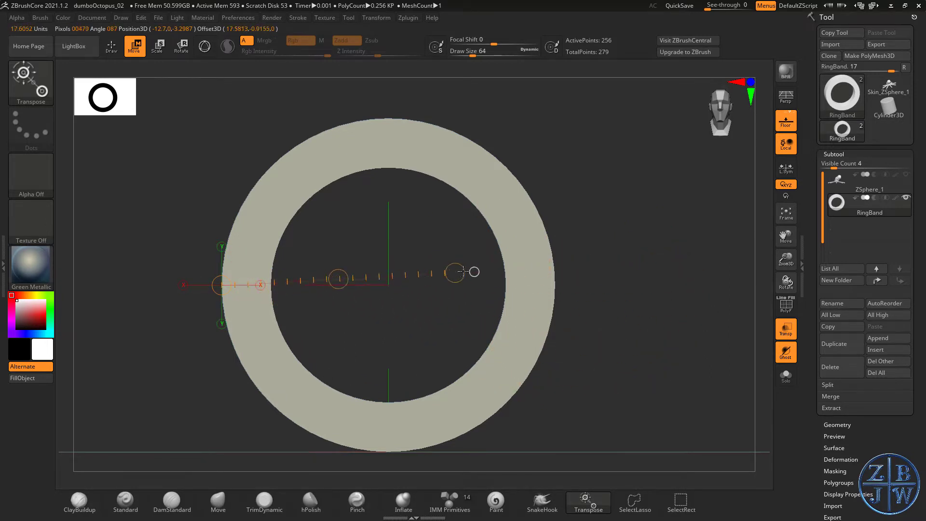
pyautogui.moveTo(472, 271); pyautogui.dragTo(622, 280)
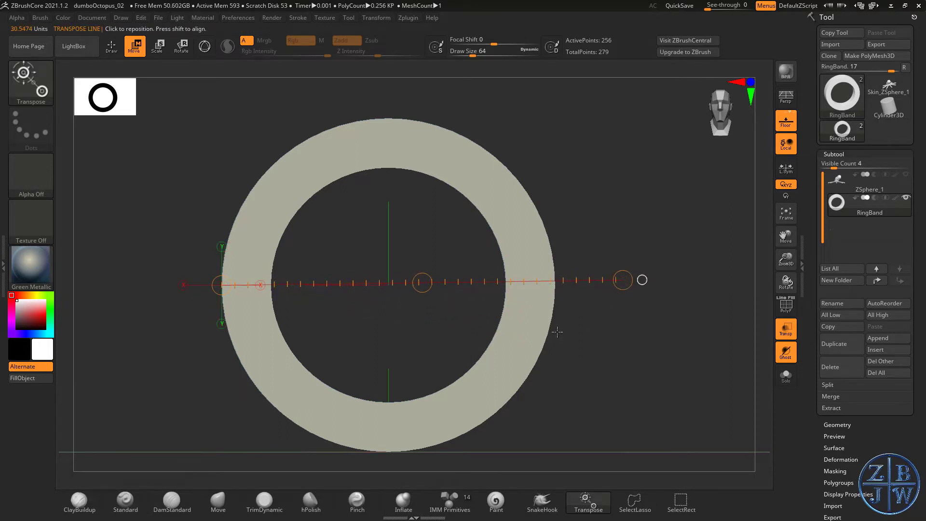
# Set the Transpose line's distance units to mm
pyautogui.click(231, 18)
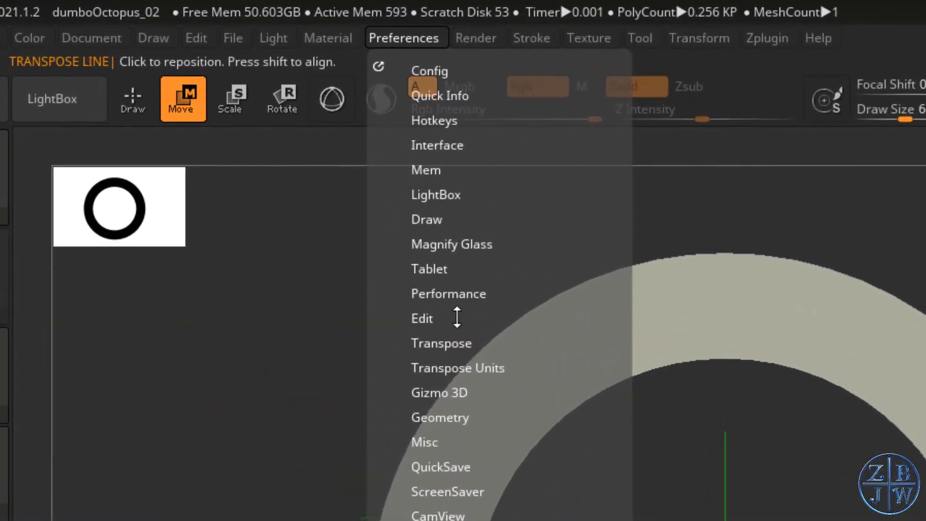
pyautogui.click(460, 361)
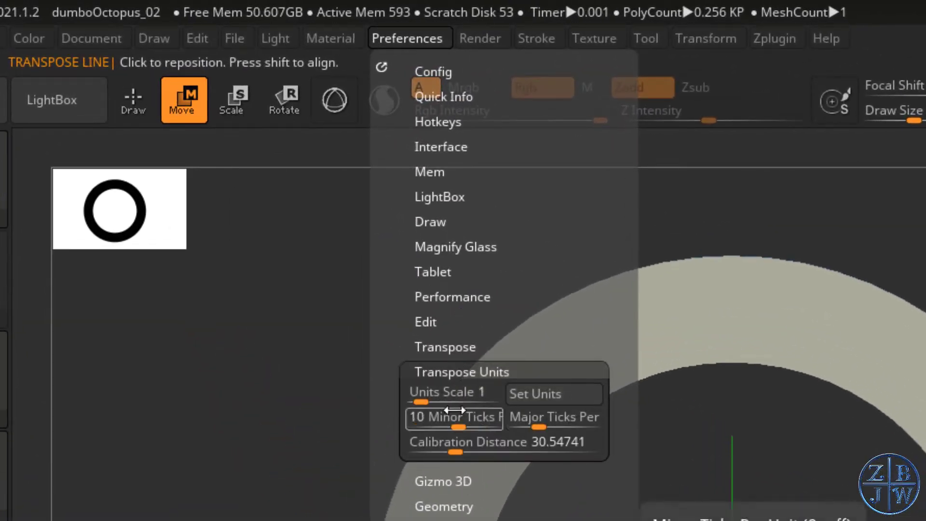
pyautogui.click(539, 389)
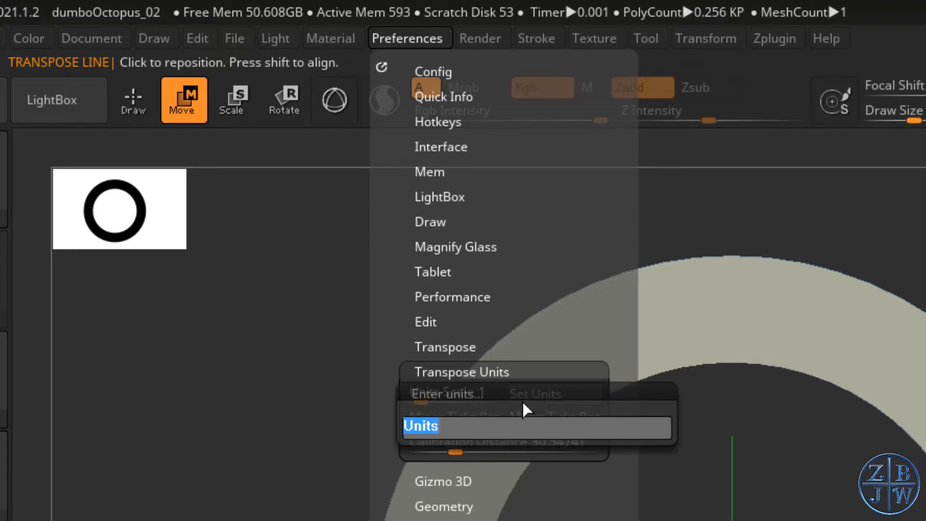
pyautogui.write('mm')
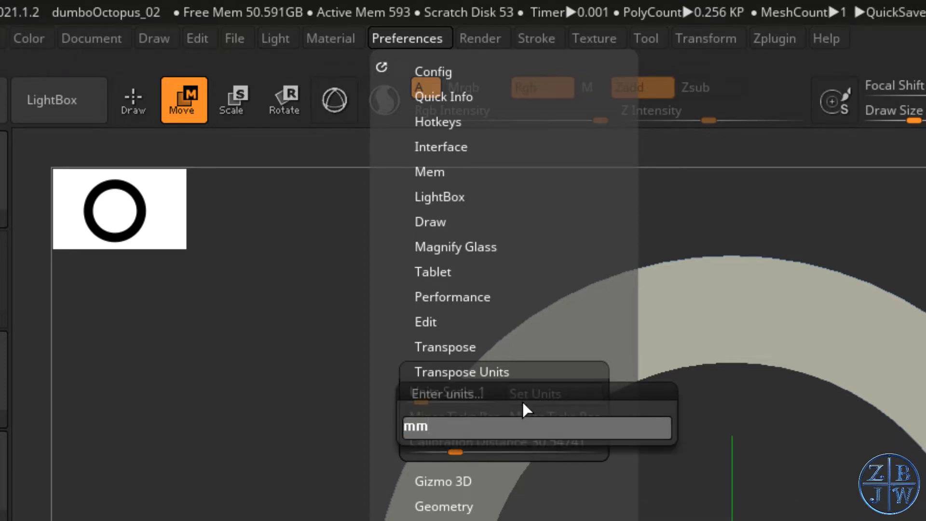
pyautogui.press('Return')
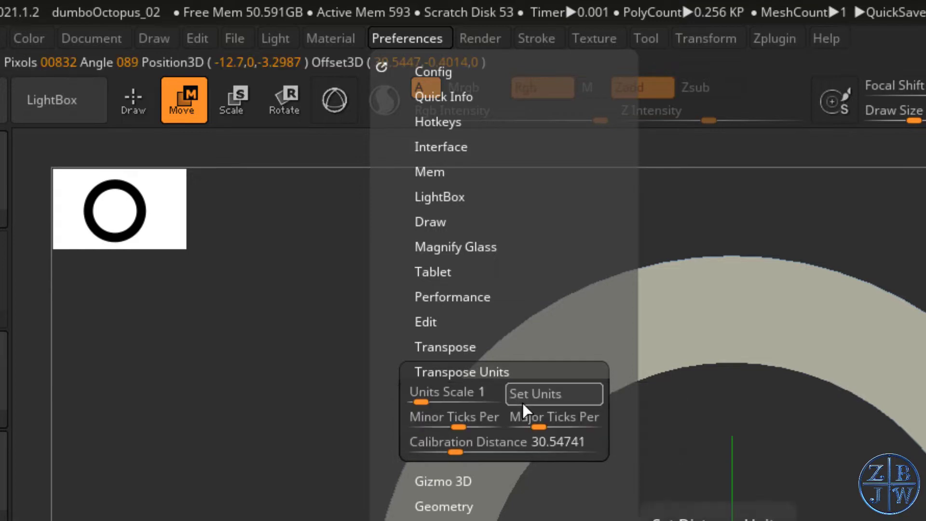
# Set the Transpose units to 2 minor ticks and 1 major tick per unit
pyautogui.click(478, 429)
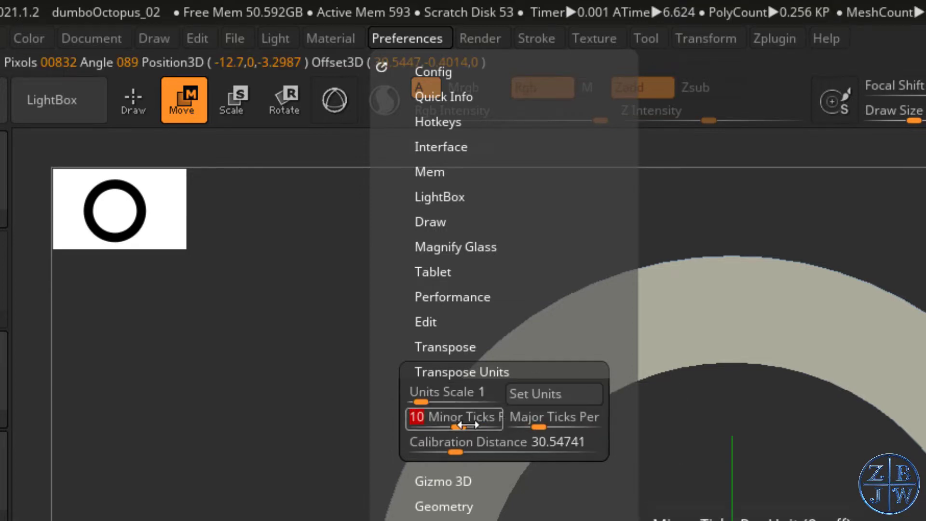
pyautogui.click(577, 424)
pyautogui.write('1')
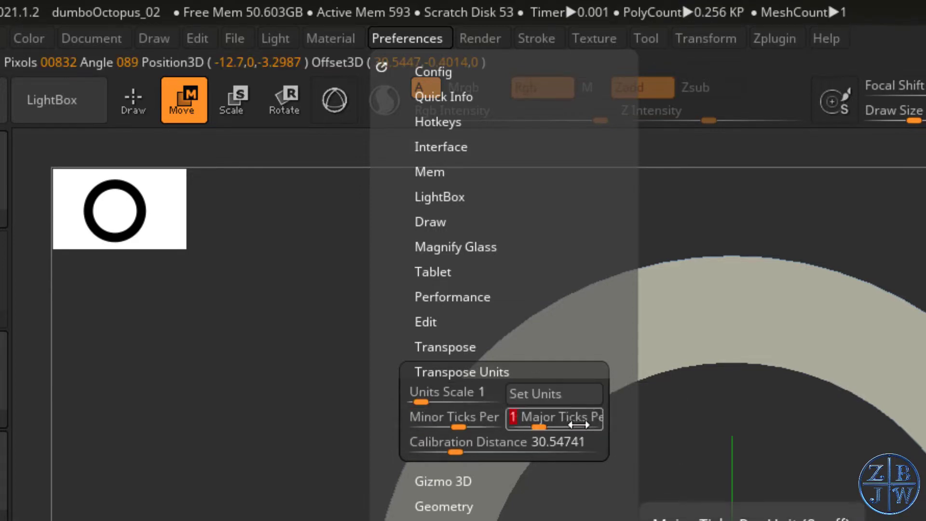
pyautogui.click(581, 432)
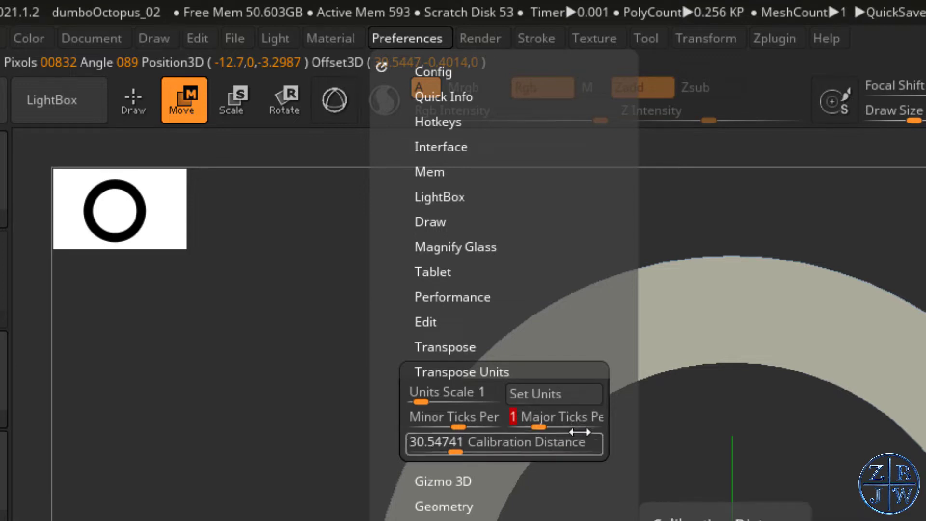
pyautogui.click(445, 417)
pyautogui.write('37')
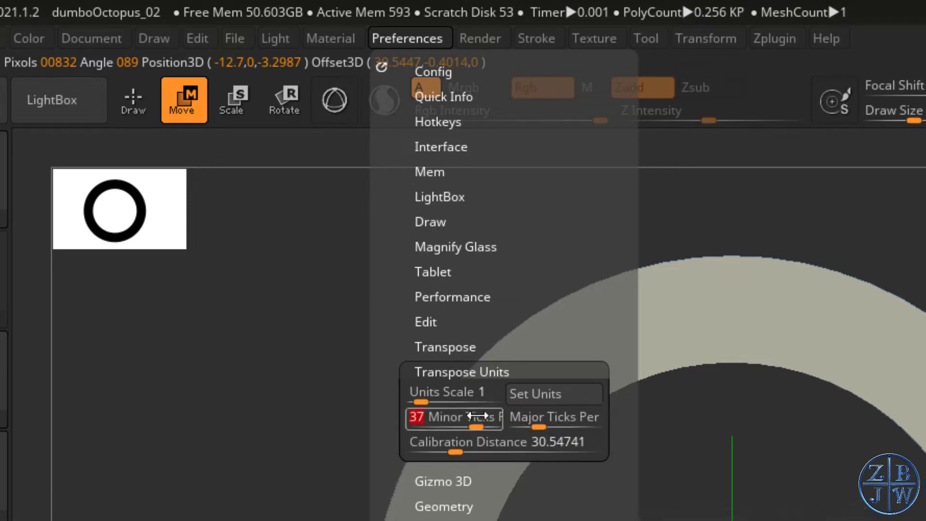
pyautogui.write('2')
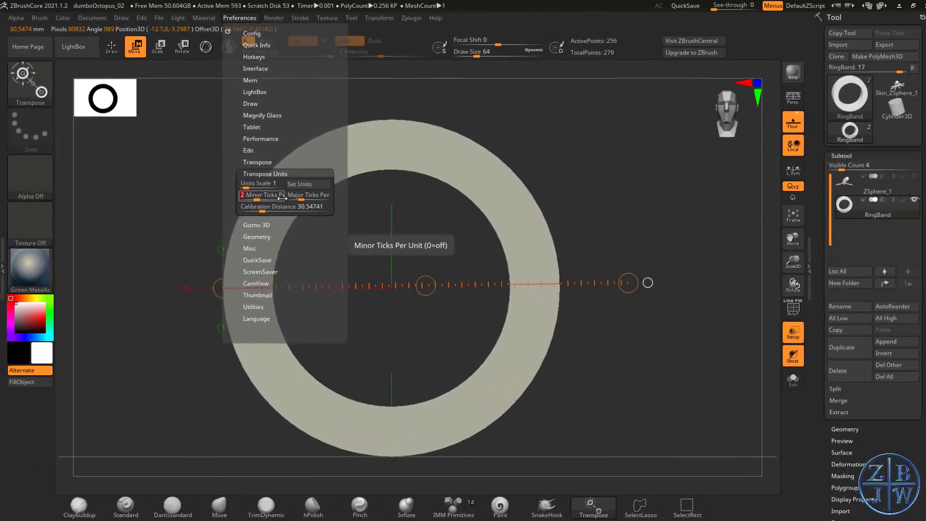
pyautogui.press('Return')
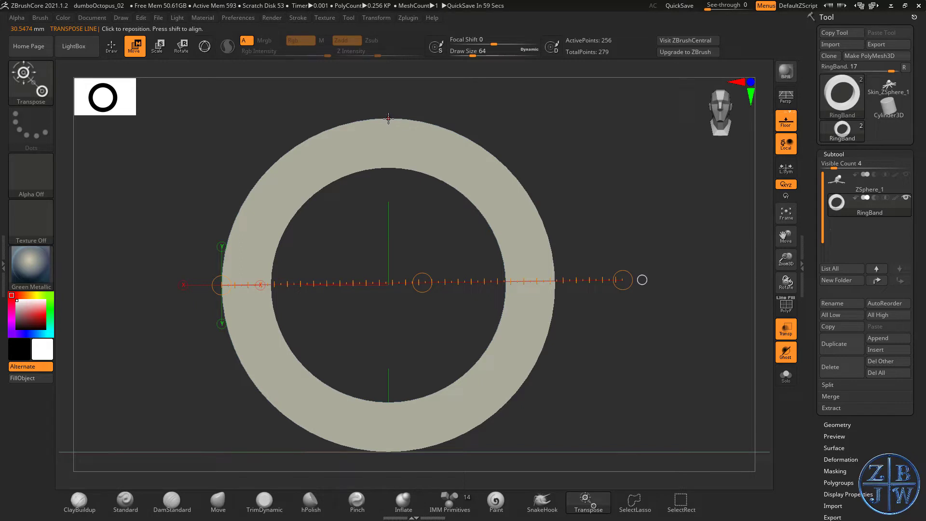
# Draw a horizontal Transpose line outward from the ring's top edge and shorten it to about 9.6 mm
pyautogui.moveTo(389, 118); pyautogui.dragTo(562, 115)
pyautogui.moveTo(785, 260); pyautogui.dragTo(713, 296)
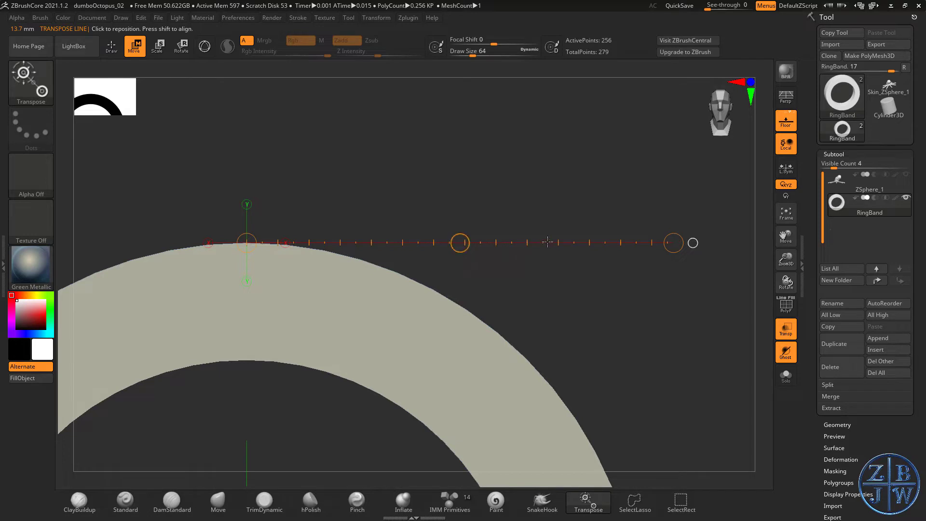
pyautogui.moveTo(669, 249); pyautogui.dragTo(538, 252)
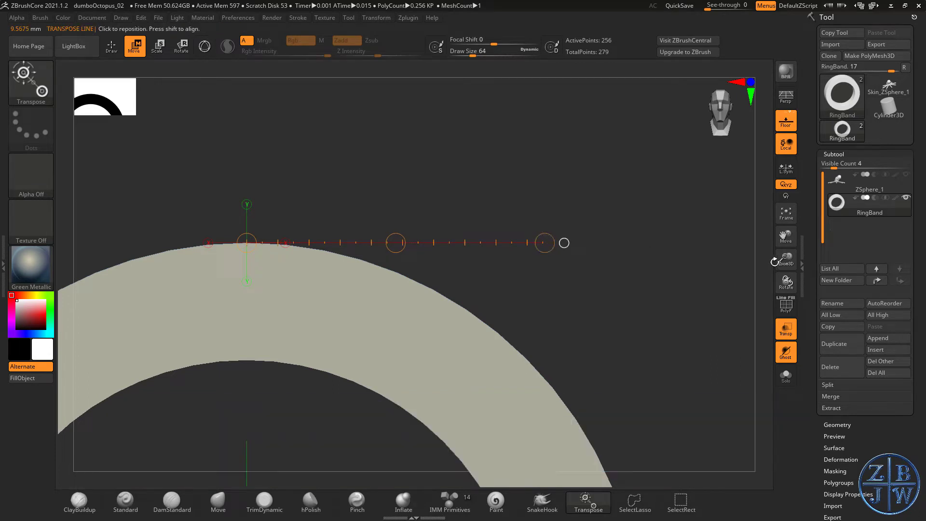
# Measure the ring's outer diameter with a vertical Transpose line from its top edge level to its base
pyautogui.moveTo(776, 262); pyautogui.dragTo(768, 226)
pyautogui.keyDown('alt'); pyautogui.moveTo(522, 291); pyautogui.dragTo(625, 246); pyautogui.keyUp('alt')
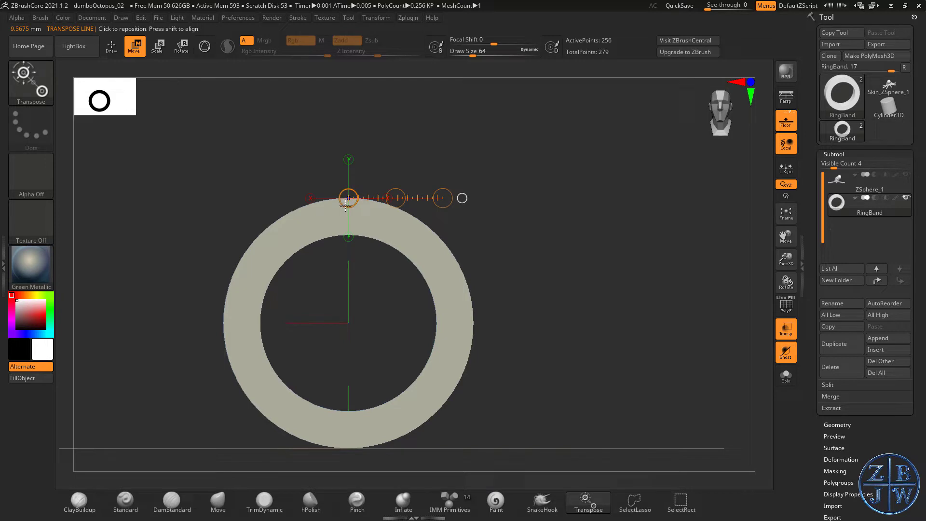
pyautogui.moveTo(346, 205); pyautogui.dragTo(437, 453)
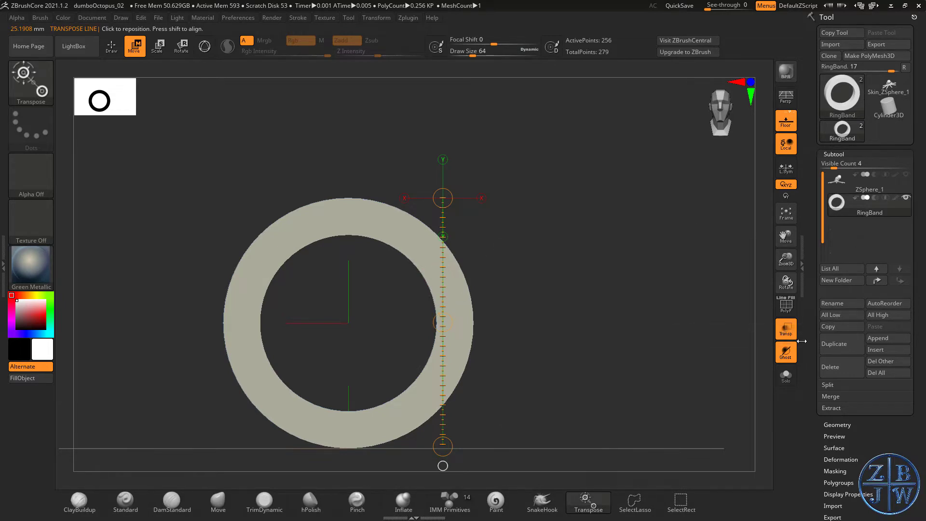
# Shrink the RingBand subtool uniformly with a Size deformation of about -48
pyautogui.moveTo(785, 236); pyautogui.dragTo(621, 196)
pyautogui.moveTo(806, 422); pyautogui.dragTo(807, 365)
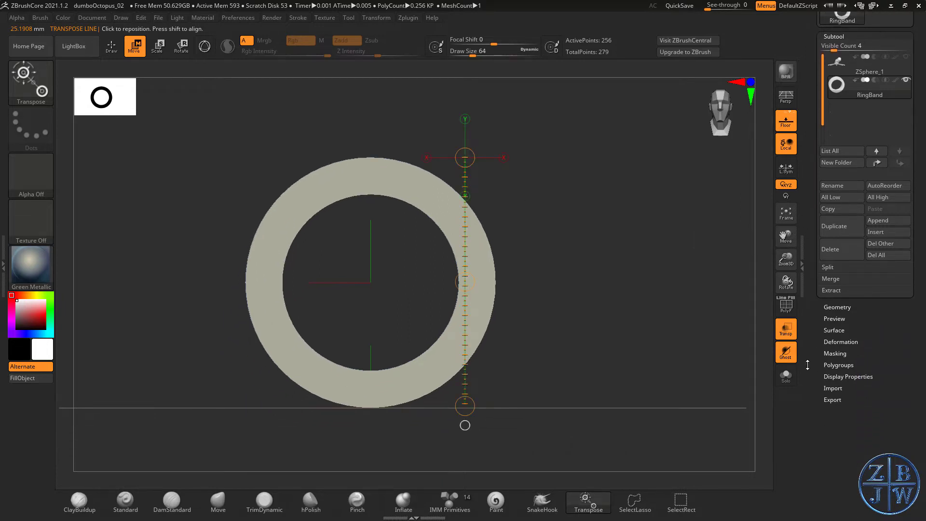
pyautogui.click(849, 341)
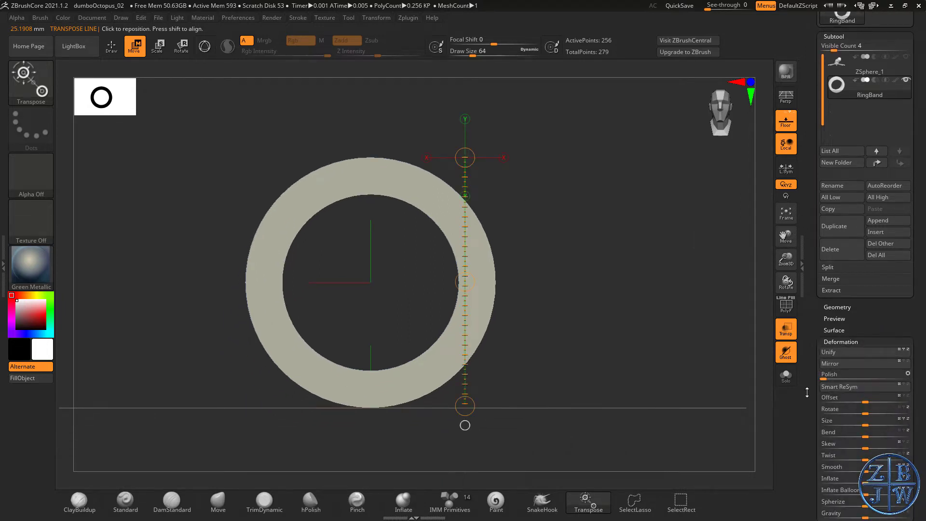
pyautogui.moveTo(806, 393); pyautogui.dragTo(807, 251)
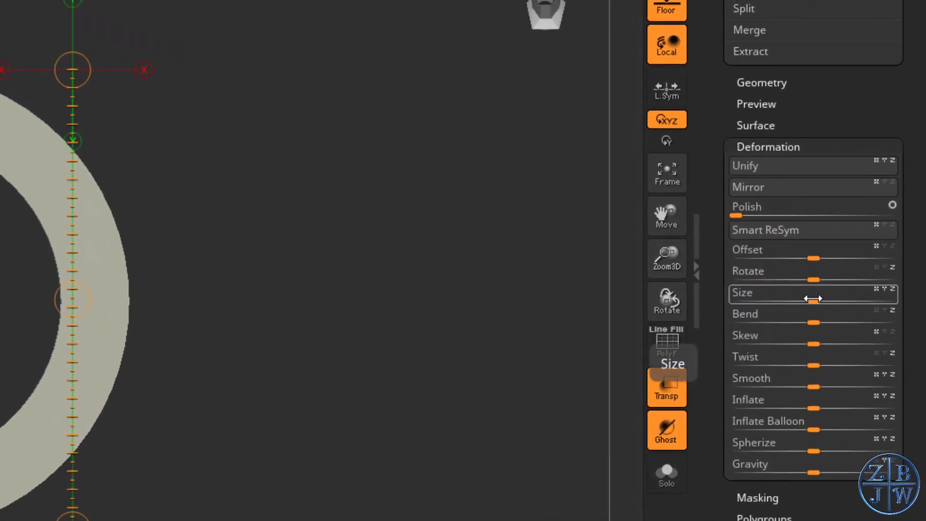
pyautogui.moveTo(812, 298); pyautogui.dragTo(790, 296)
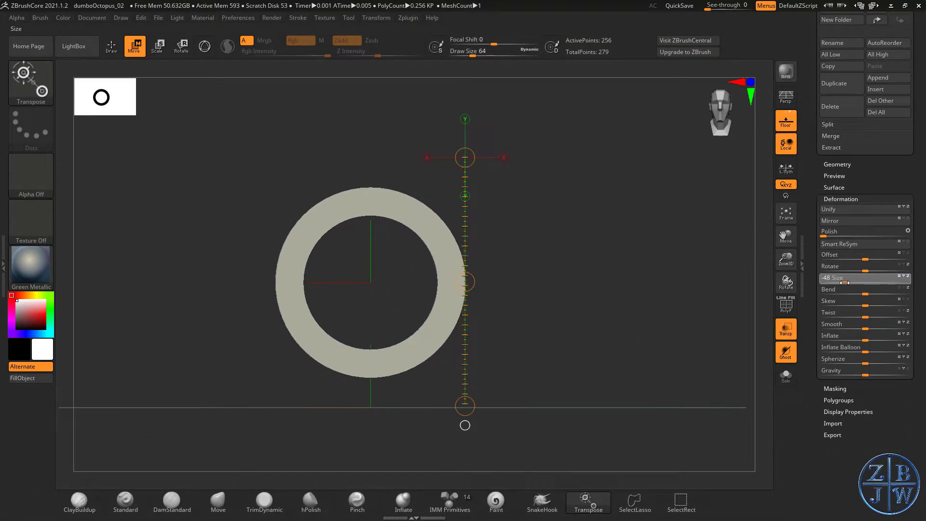
pyautogui.moveTo(845, 282); pyautogui.dragTo(843, 282)
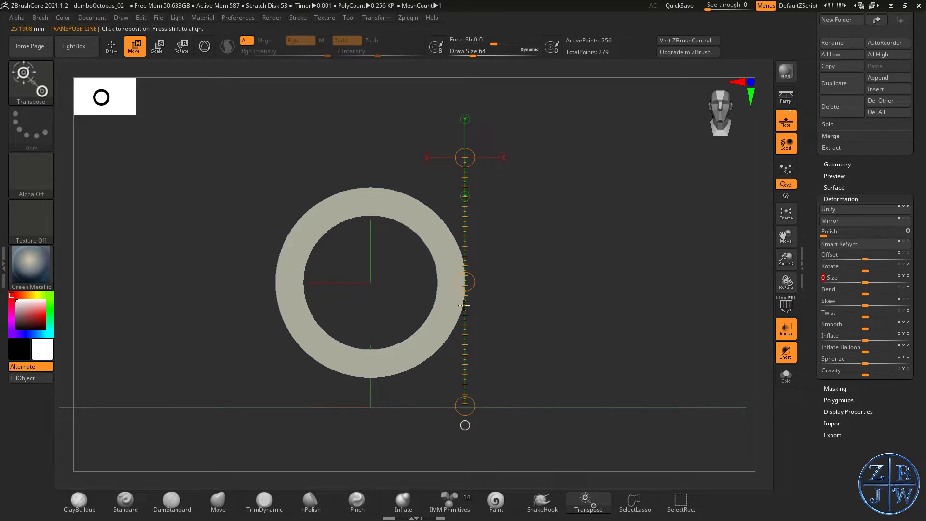
# Update the RingBand's size ratios in 3D Print Hub, choosing 19.31 x 19.31 x 5.02 mm
pyautogui.click(407, 18)
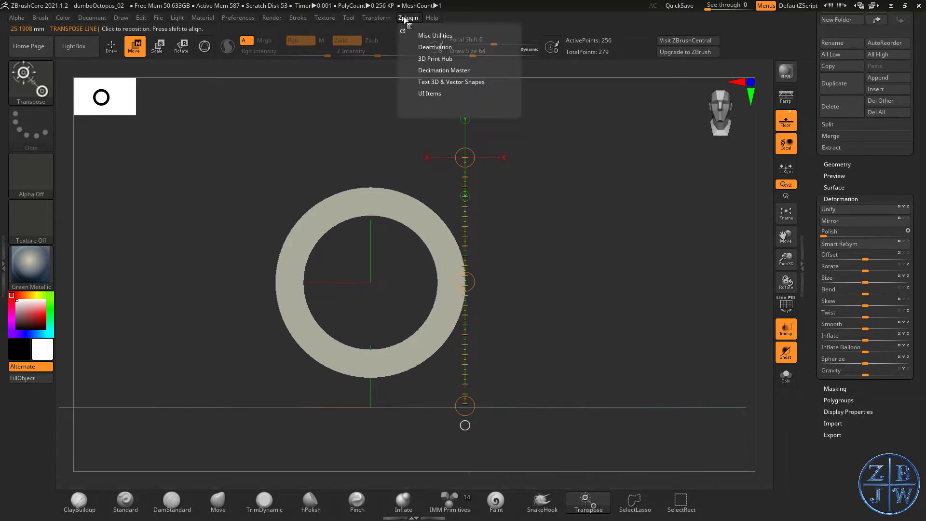
pyautogui.click(406, 115)
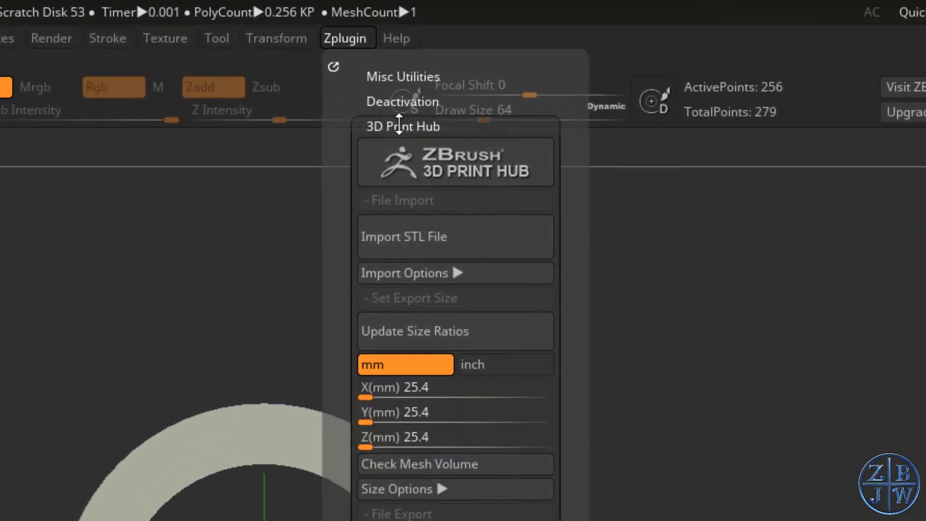
pyautogui.click(395, 326)
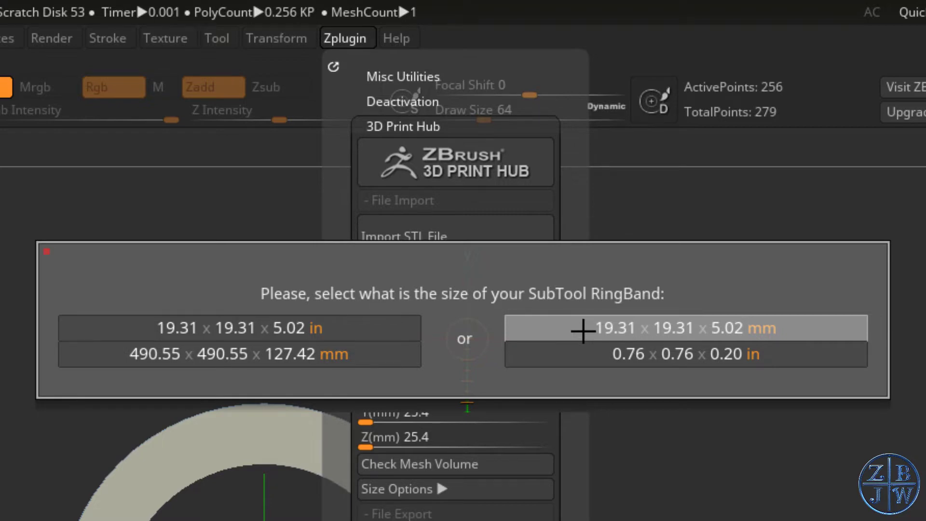
pyautogui.click(583, 331)
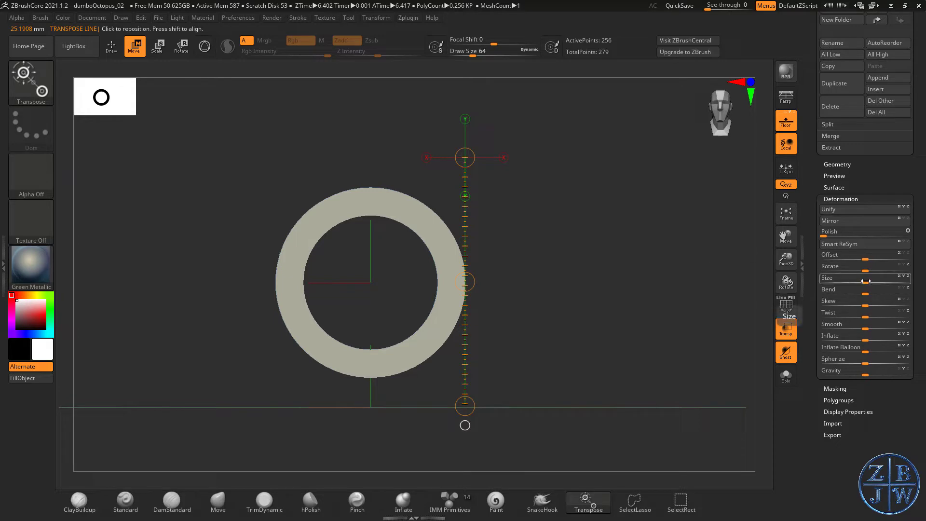
# Shrink the ring slightly with the Size deformation and update its print size ratios, choosing 18.80 x 18.80 x 4.88 mm
pyautogui.moveTo(868, 282); pyautogui.dragTo(862, 282)
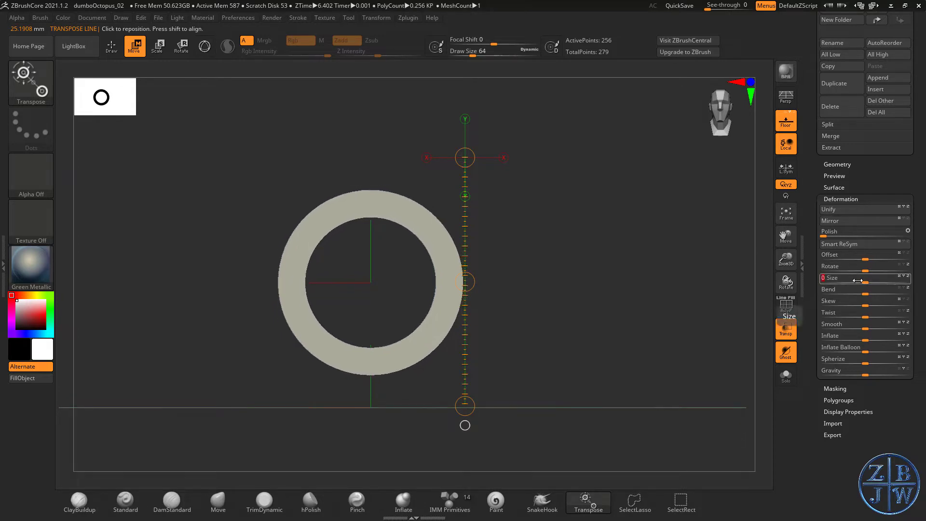
pyautogui.click(408, 18)
pyautogui.click(452, 160)
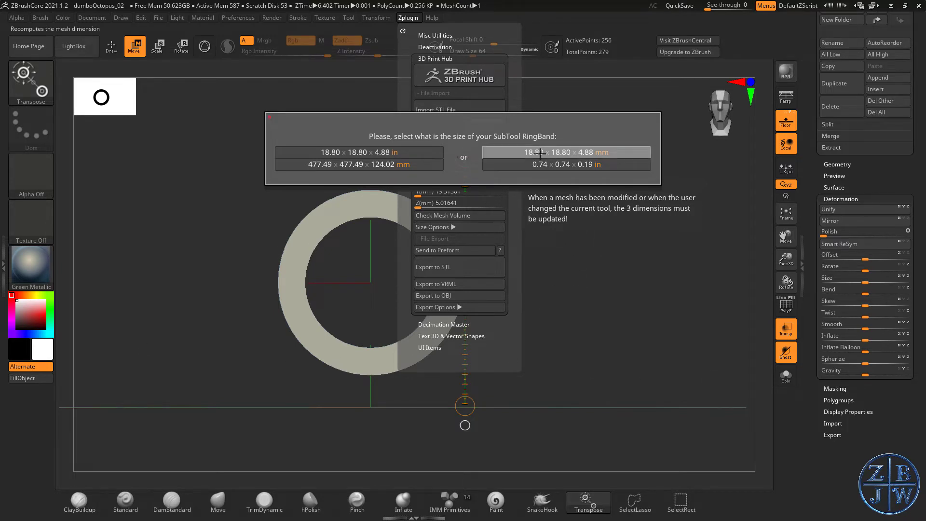
pyautogui.click(527, 164)
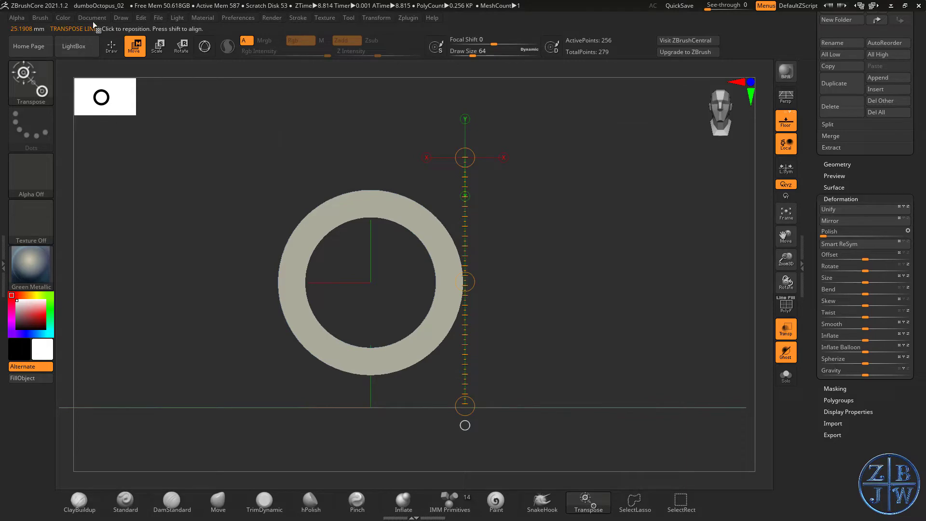
# Save the project under the new file name dumboOctopus_03.zpr
pyautogui.click(158, 19)
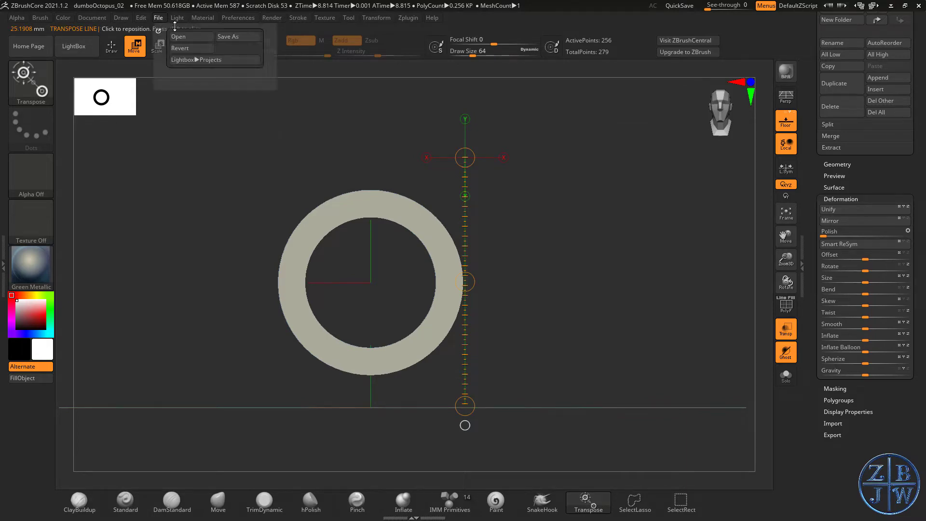
pyautogui.click(244, 42)
pyautogui.click(437, 121)
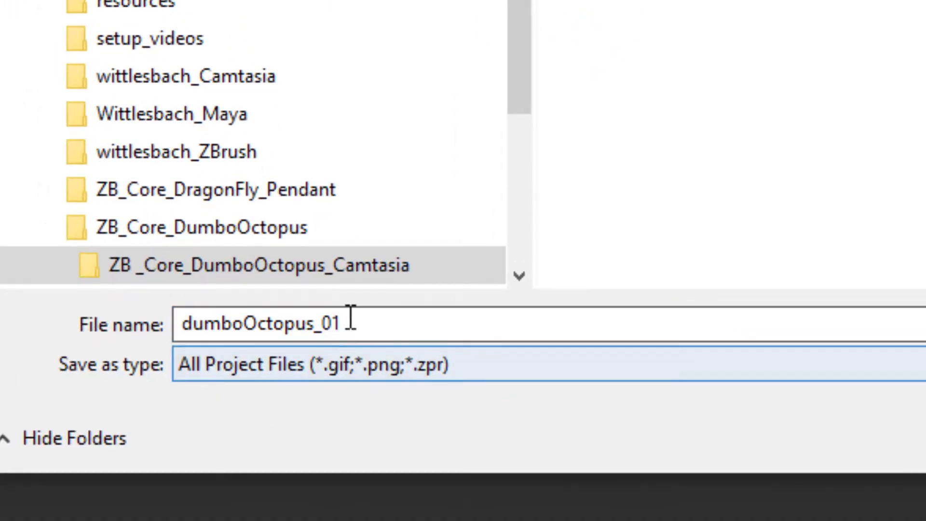
pyautogui.doubleClick(331, 321)
pyautogui.moveTo(331, 321); pyautogui.dragTo(383, 327)
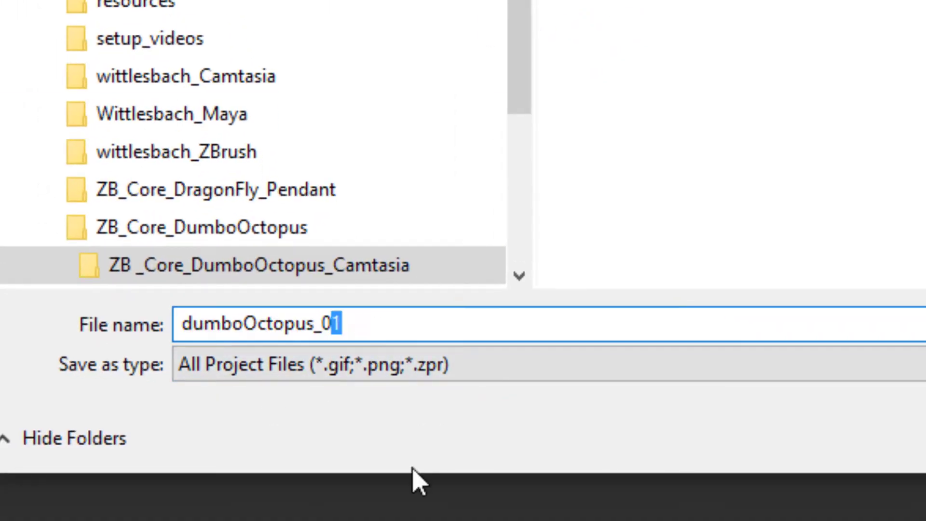
pyautogui.write('3.zpr')
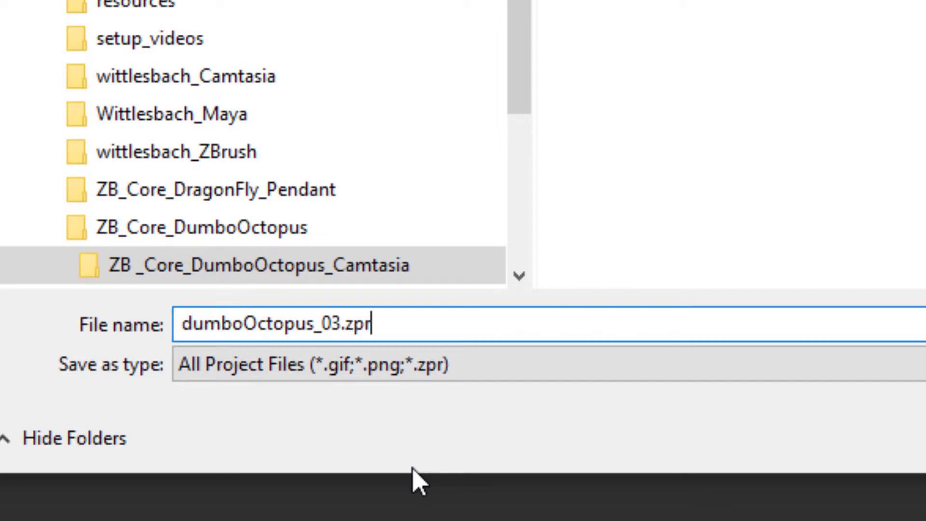
pyautogui.press('Return')
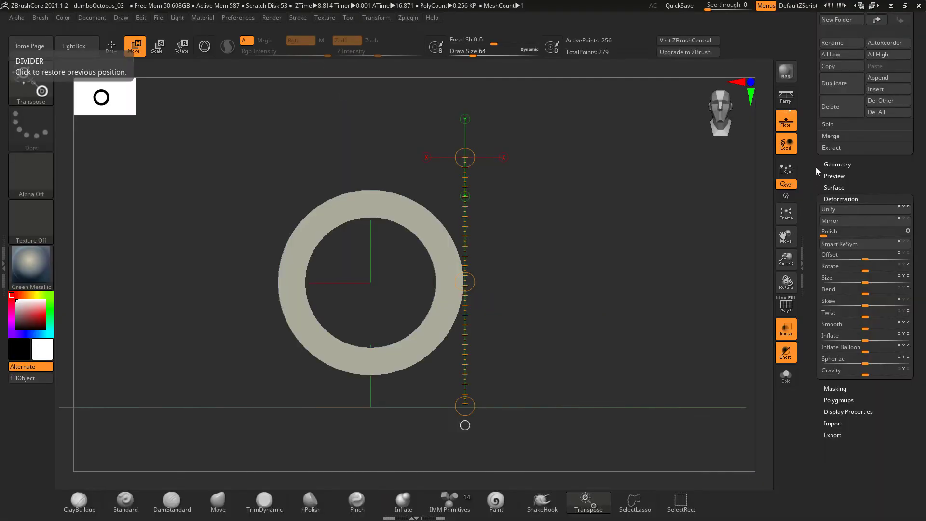
# Show the ZSphere_1 octopus with the ring in a side view and make it the active subtool in Scale mode
pyautogui.scroll(6, 849, 179)
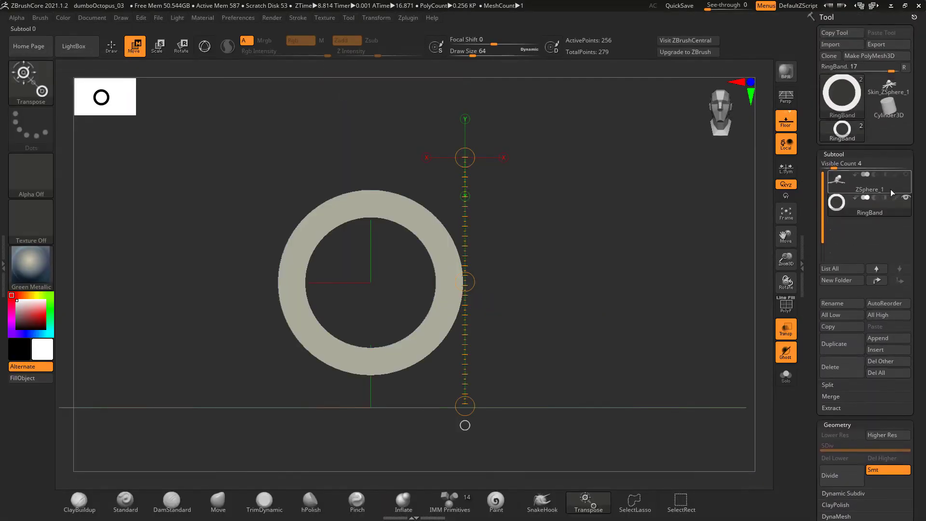
pyautogui.click(905, 177)
pyautogui.moveTo(641, 232); pyautogui.dragTo(583, 224)
pyautogui.click(866, 184)
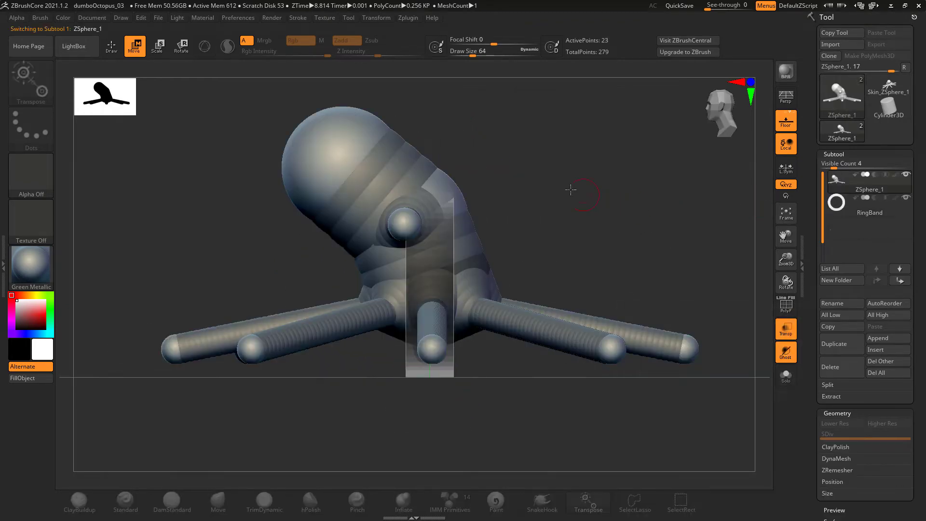
pyautogui.click(159, 47)
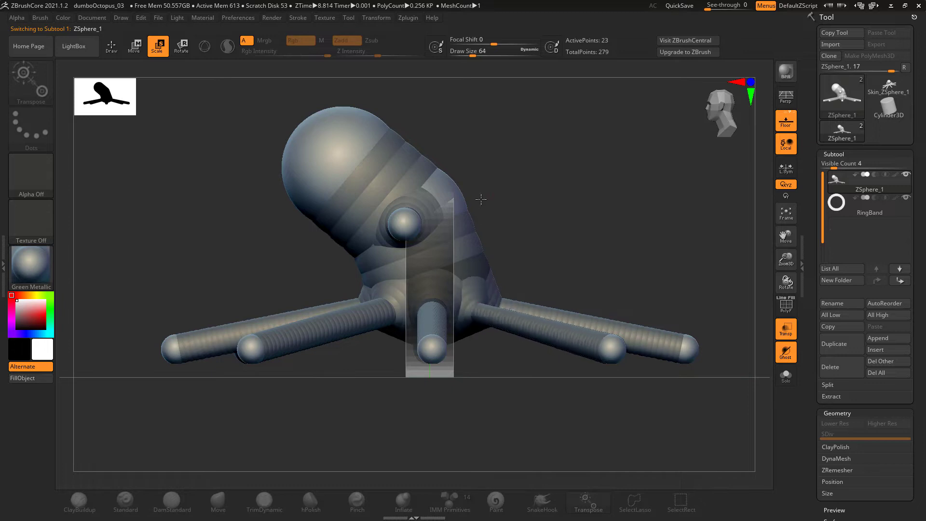
# Shrink the ZSphere octopus with the Size deformation so it is smaller relative to the ring band
pyautogui.moveTo(794, 268); pyautogui.dragTo(785, 259)
pyautogui.keyDown('alt'); pyautogui.moveTo(640, 213); pyautogui.dragTo(675, 243); pyautogui.keyUp('alt')
pyautogui.moveTo(813, 343); pyautogui.dragTo(808, 227)
pyautogui.moveTo(871, 256); pyautogui.dragTo(842, 254)
pyautogui.moveTo(786, 260); pyautogui.dragTo(786, 299)
pyautogui.moveTo(666, 298); pyautogui.dragTo(589, 269)
pyautogui.moveTo(583, 194); pyautogui.dragTo(663, 218)
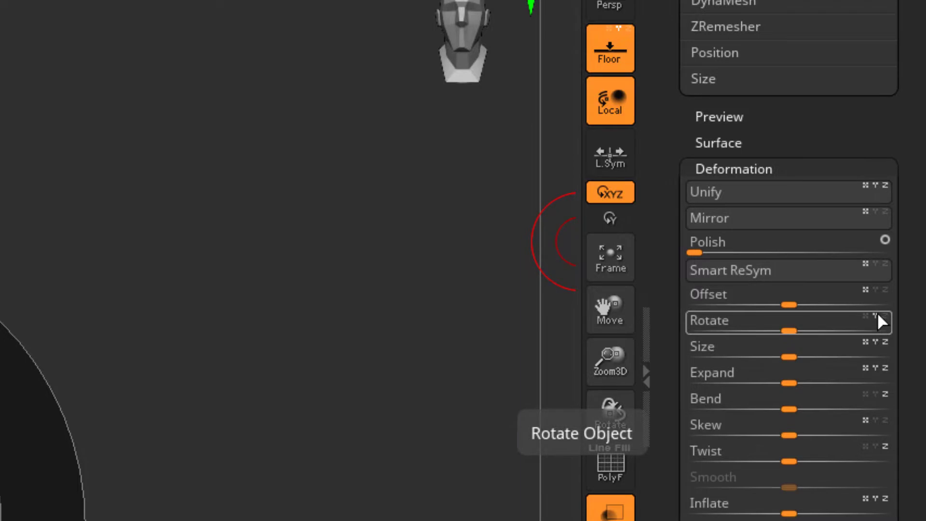
# Try rotating the octopus freely about the Y axis with the Rotate deformation, and undo the rotations
pyautogui.moveTo(800, 322); pyautogui.dragTo(826, 325)
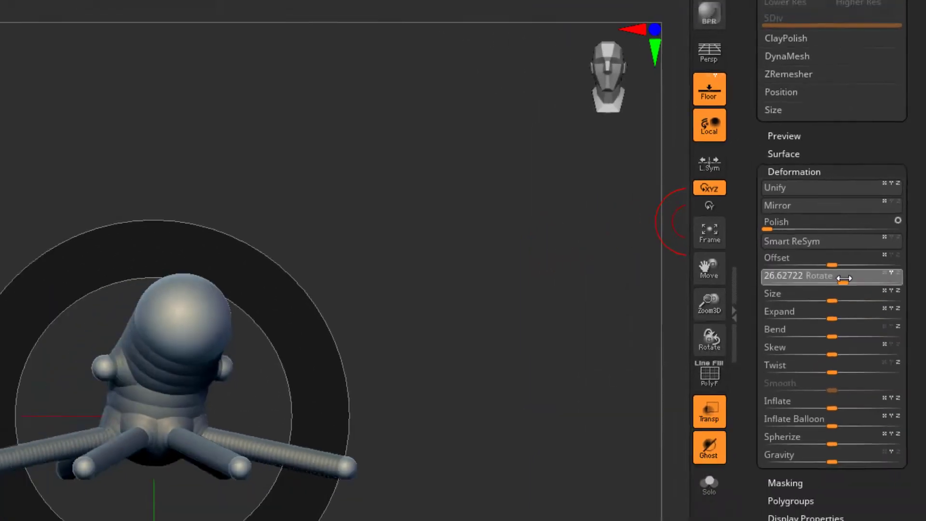
pyautogui.moveTo(882, 243); pyautogui.dragTo(880, 241)
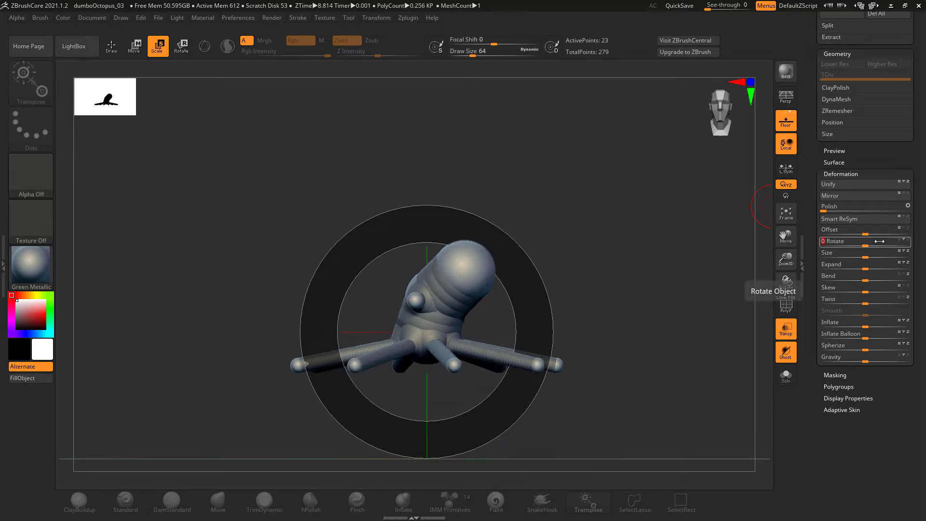
pyautogui.press('ctrl')
pyautogui.hotkey('ctrl', 'z')
pyautogui.click(879, 241)
pyautogui.press('ctrl')
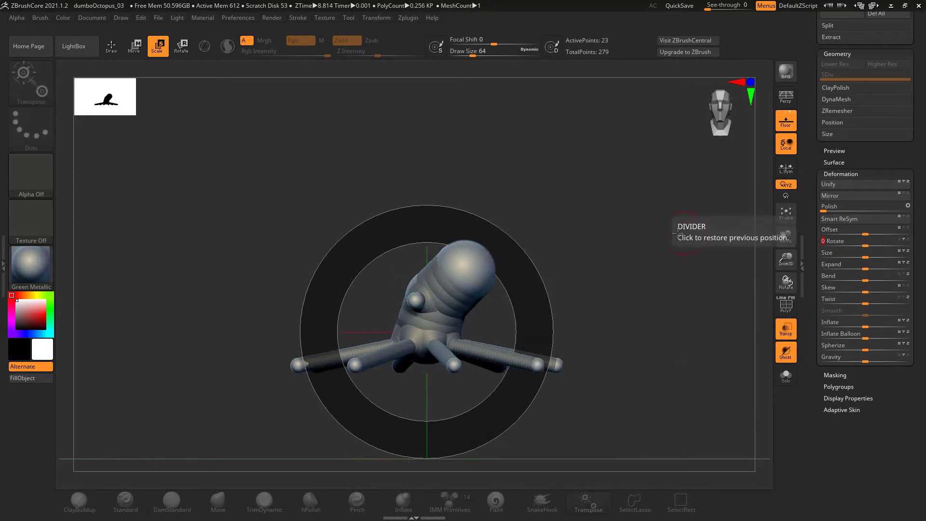
pyautogui.hotkey('ctrl', 'z')
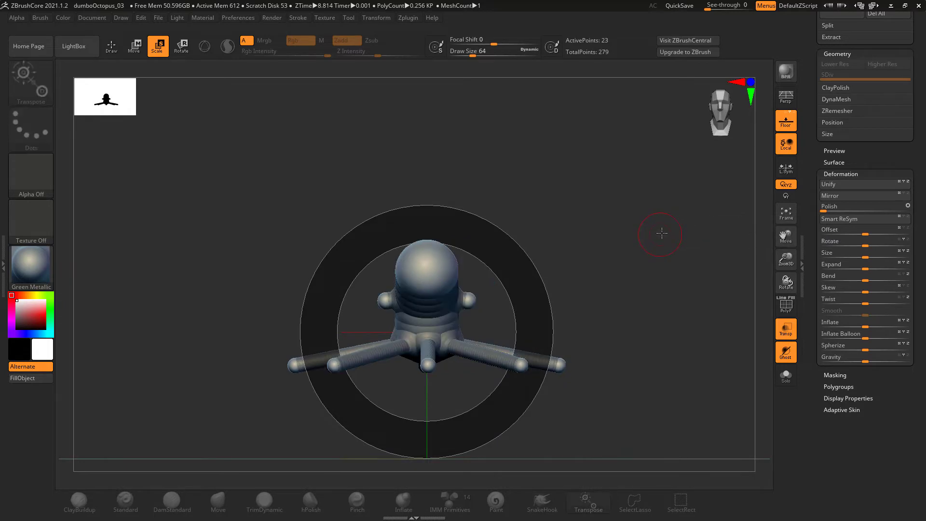
# Rotate the octopus about the Y axis with the Rotate deformation until its head leans away from the front view
pyautogui.click(843, 240)
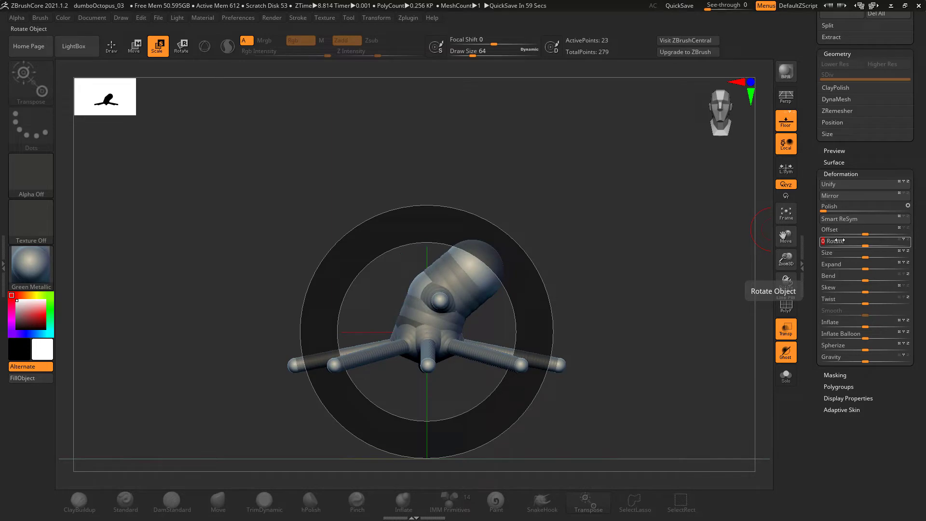
pyautogui.moveTo(546, 159); pyautogui.dragTo(749, 233)
pyautogui.hotkey('ctrl', 'z')
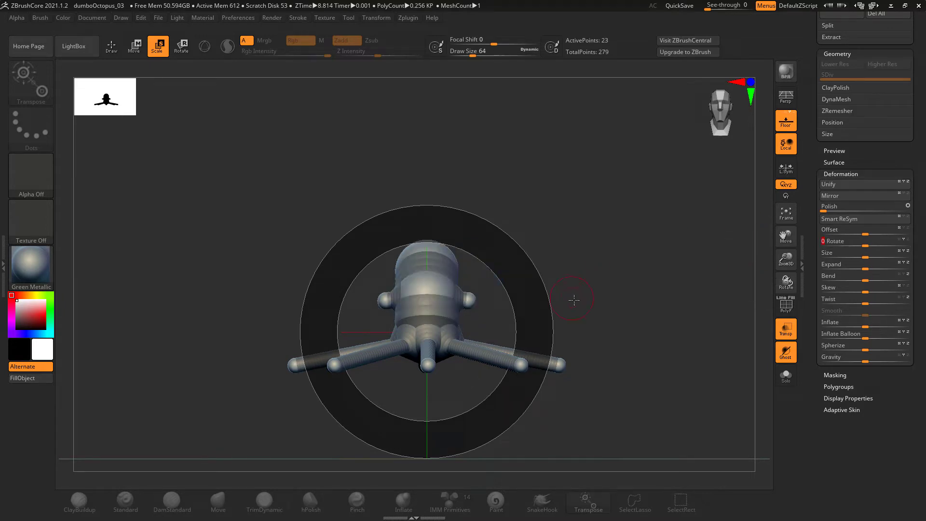
pyautogui.moveTo(558, 183); pyautogui.dragTo(607, 210)
pyautogui.moveTo(718, 268); pyautogui.dragTo(713, 303)
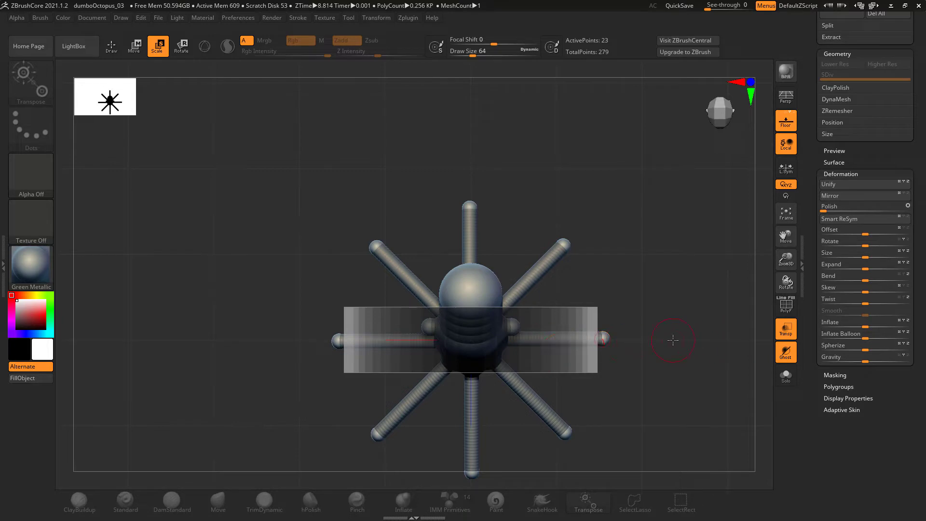
pyautogui.keyDown('shift'); pyautogui.moveTo(695, 343); pyautogui.dragTo(750, 261); pyautogui.keyUp('shift')
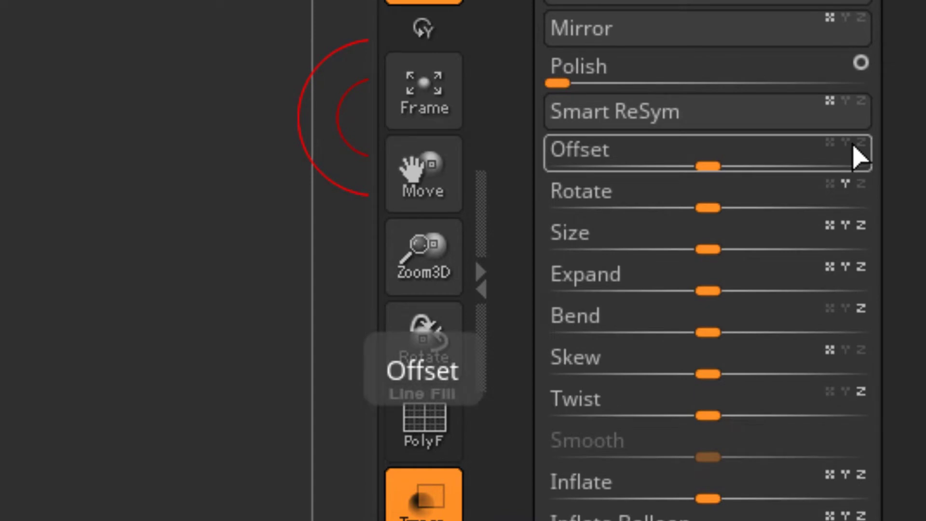
# Offset the octopus along the Y axis only until its body sits on the upper edge of the ring band
pyautogui.moveTo(707, 160); pyautogui.dragTo(742, 164)
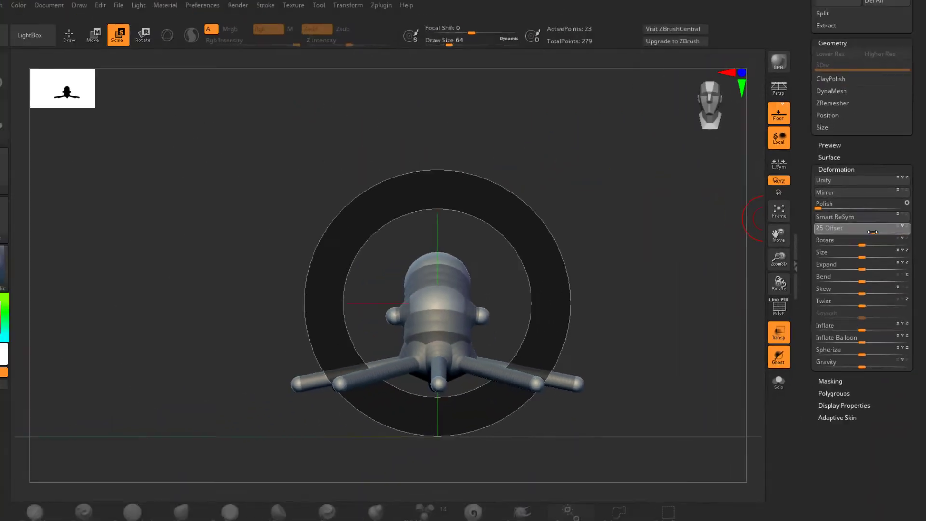
pyautogui.moveTo(872, 232); pyautogui.dragTo(830, 234)
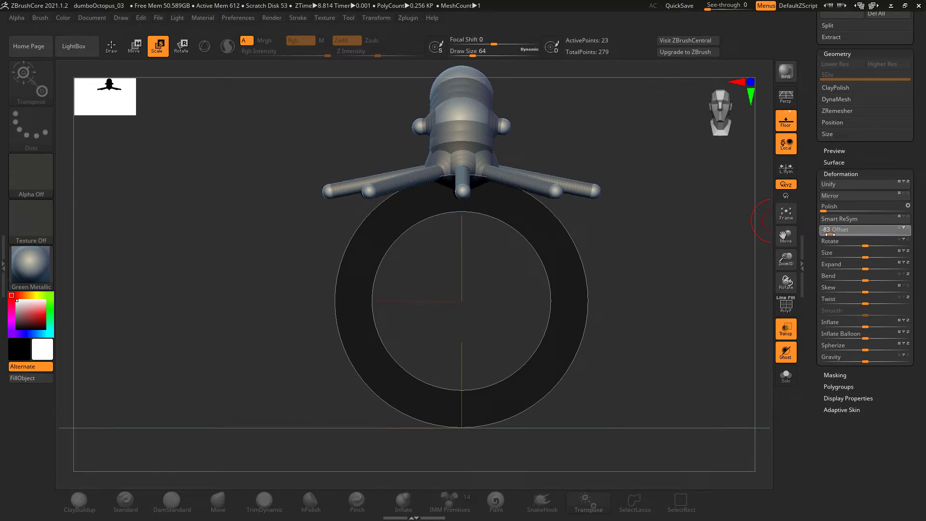
pyautogui.moveTo(780, 265); pyautogui.dragTo(748, 263)
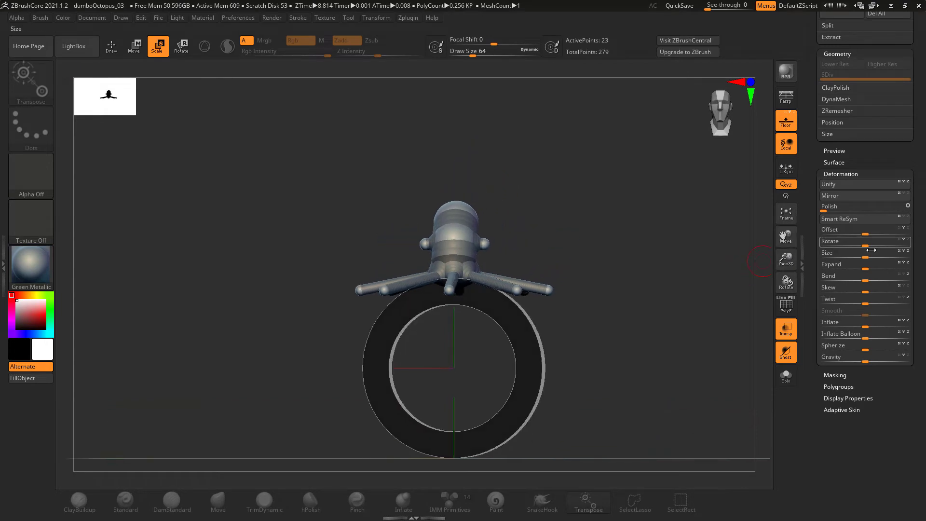
pyautogui.moveTo(871, 252); pyautogui.dragTo(860, 232)
# Enlarge the octopus slightly with the Size deformation and readjust its Y offset on top of the ring
pyautogui.moveTo(685, 287); pyautogui.dragTo(648, 304)
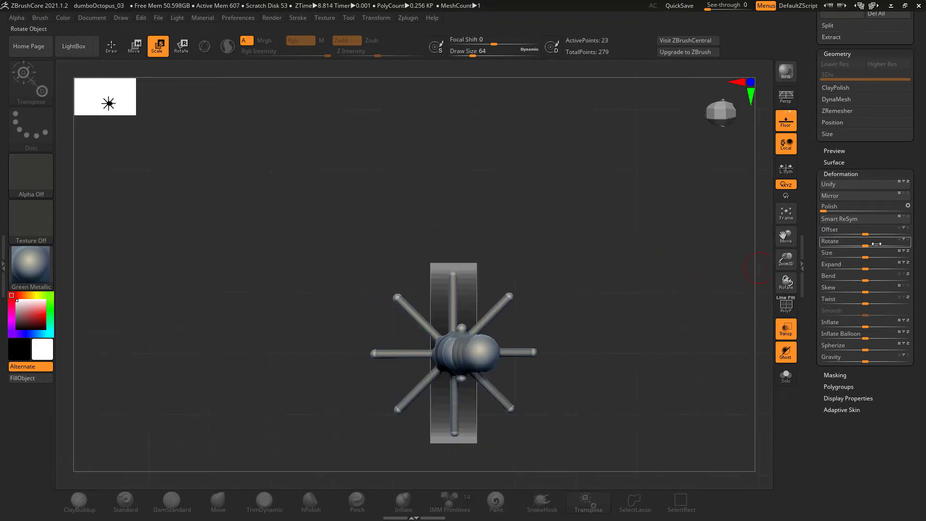
pyautogui.moveTo(870, 256); pyautogui.dragTo(881, 257)
pyautogui.moveTo(753, 263); pyautogui.dragTo(663, 271)
pyautogui.moveTo(865, 234); pyautogui.dragTo(877, 238)
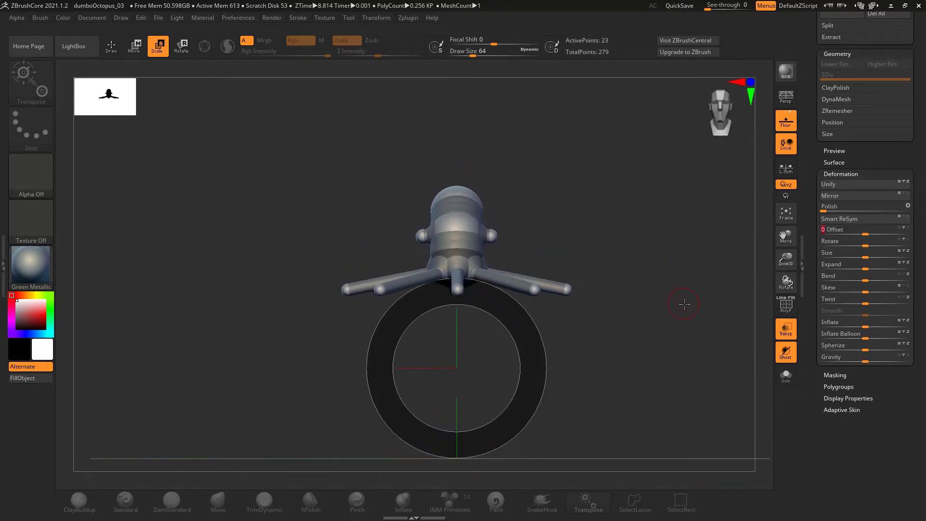
pyautogui.keyDown('alt'); pyautogui.moveTo(685, 305); pyautogui.dragTo(684, 285); pyautogui.keyUp('alt')
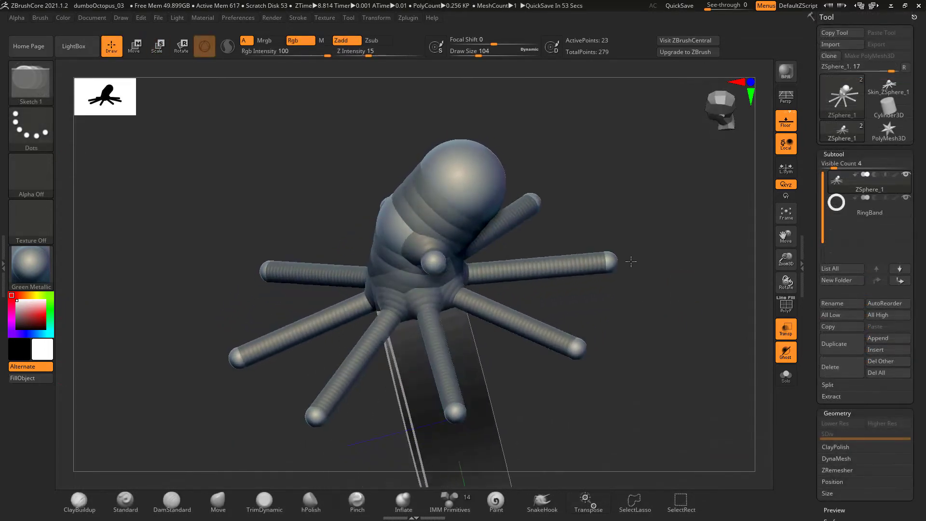
# Set the Draw Size to 7 in Draw mode and insert two joint ZSpheres along each of four neighbouring arms
pyautogui.moveTo(631, 261); pyautogui.dragTo(668, 331)
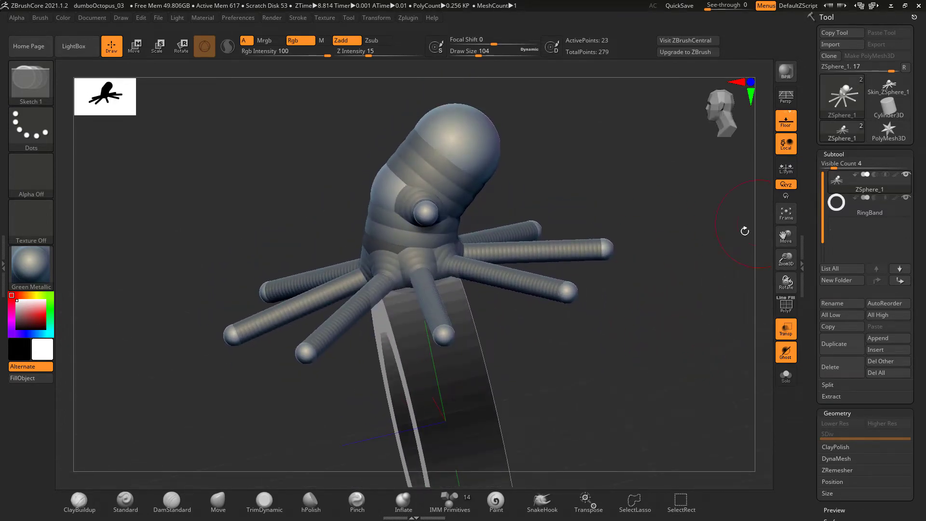
pyautogui.moveTo(667, 327); pyautogui.dragTo(742, 330)
pyautogui.moveTo(786, 257); pyautogui.dragTo(790, 278)
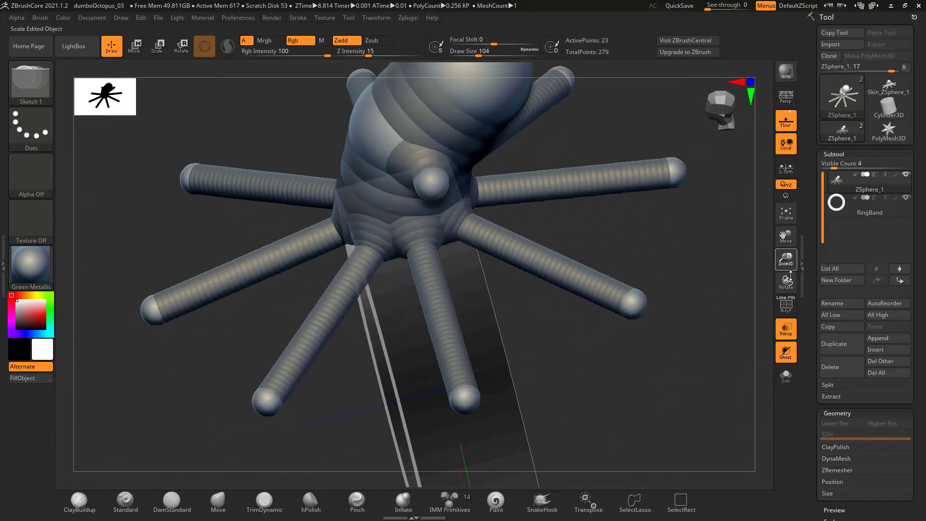
pyautogui.keyDown('alt'); pyautogui.moveTo(649, 372); pyautogui.dragTo(672, 381); pyautogui.keyUp('alt')
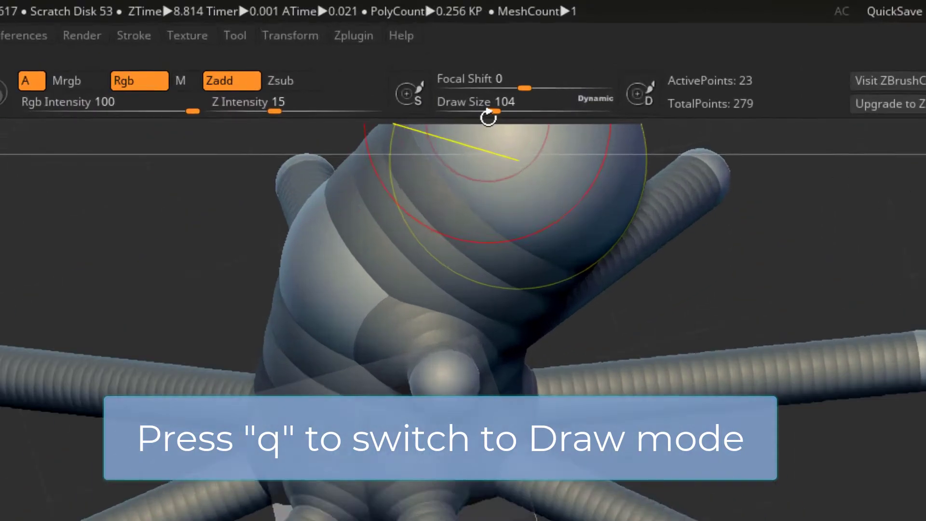
pyautogui.moveTo(477, 56); pyautogui.dragTo(458, 52)
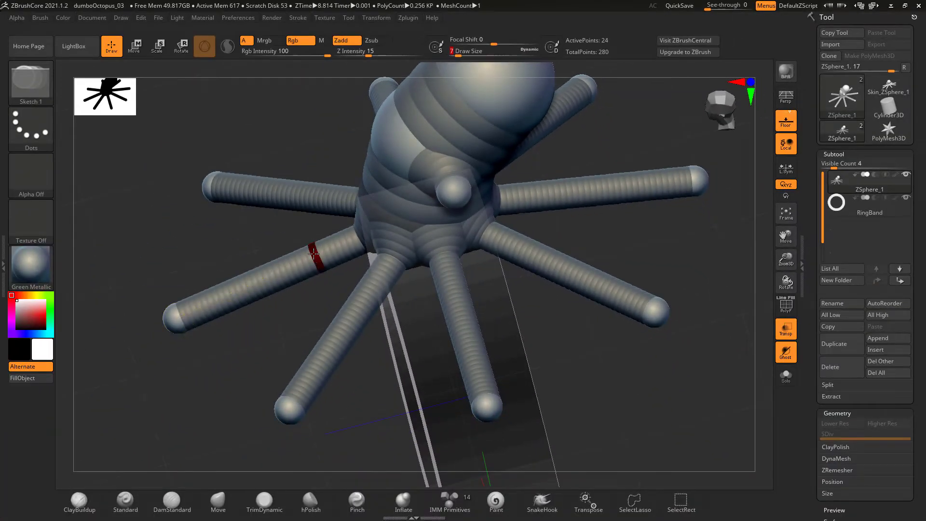
pyautogui.moveTo(313, 253); pyautogui.dragTo(249, 282)
pyautogui.click(361, 296)
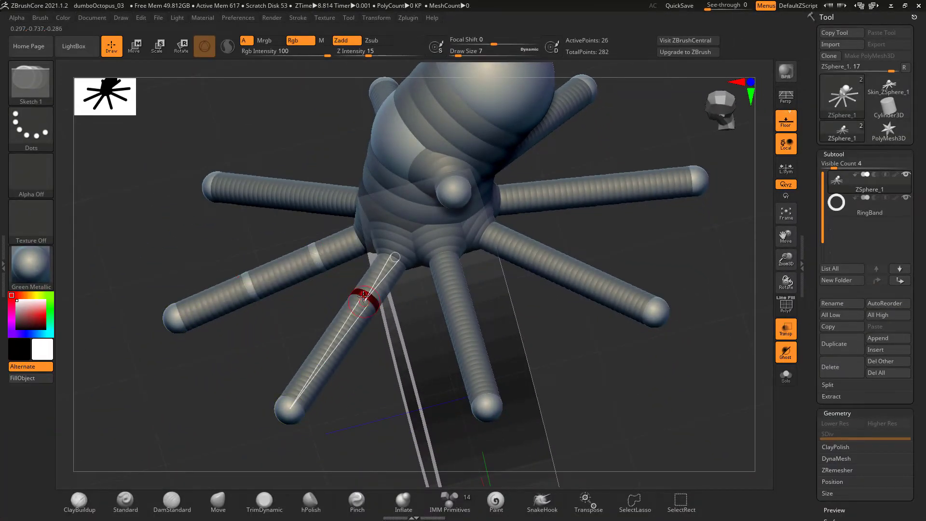
pyautogui.click(339, 352)
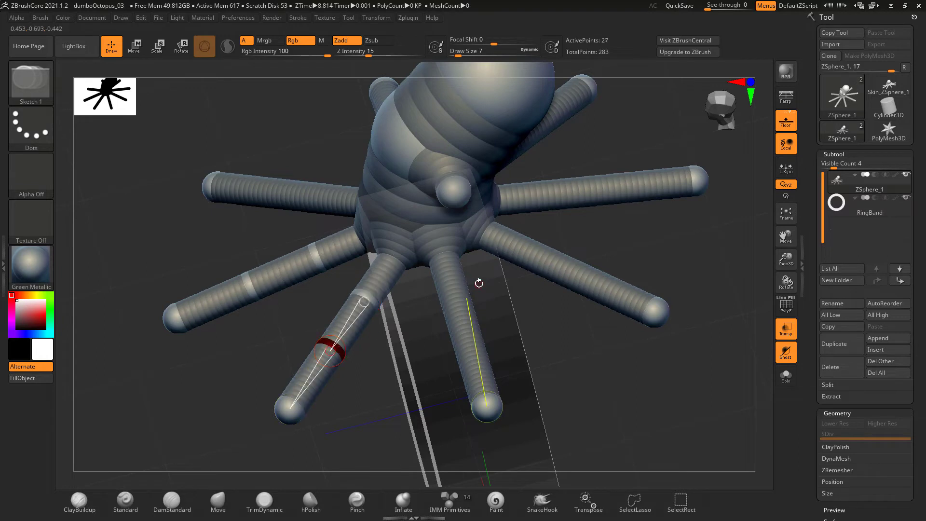
pyautogui.click(452, 292)
pyautogui.click(520, 251)
pyautogui.click(588, 281)
# Rotate the segments of one jointed front arm and its neighbour so they bend at their joints toward the ring
pyautogui.press('r')
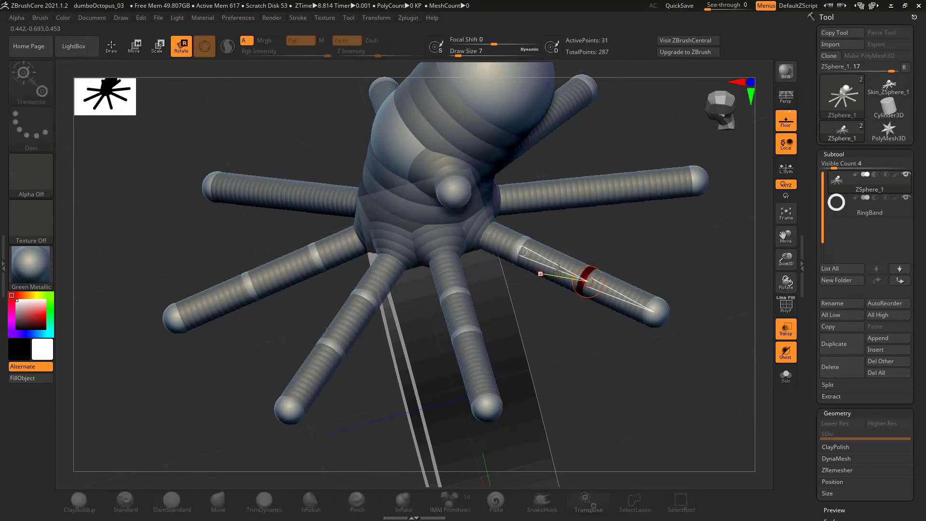
pyautogui.moveTo(556, 259); pyautogui.dragTo(563, 353)
pyautogui.moveTo(675, 340); pyautogui.dragTo(643, 335)
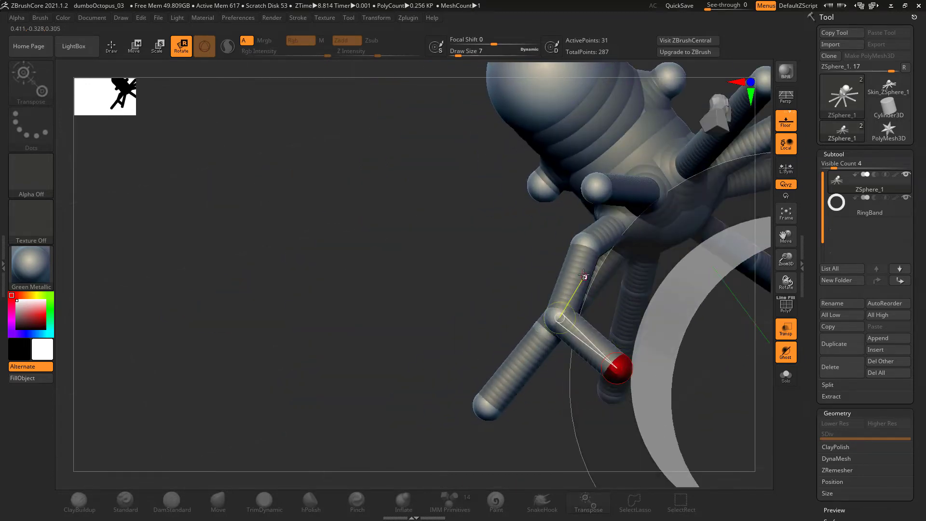
pyautogui.moveTo(582, 273); pyautogui.dragTo(638, 279)
pyautogui.moveTo(479, 264); pyautogui.dragTo(504, 283)
pyautogui.moveTo(613, 315); pyautogui.dragTo(570, 318)
pyautogui.moveTo(671, 347); pyautogui.dragTo(578, 307)
pyautogui.moveTo(503, 336); pyautogui.dragTo(578, 326)
pyautogui.moveTo(542, 373); pyautogui.dragTo(519, 352)
# Try repositioning the joints of the first bent arm in Move mode, and undo the moves
pyautogui.press('w')
pyautogui.moveTo(738, 364); pyautogui.dragTo(652, 341)
pyautogui.moveTo(702, 366); pyautogui.dragTo(641, 365)
pyautogui.moveTo(624, 262); pyautogui.dragTo(616, 258)
pyautogui.moveTo(415, 424); pyautogui.dragTo(539, 372)
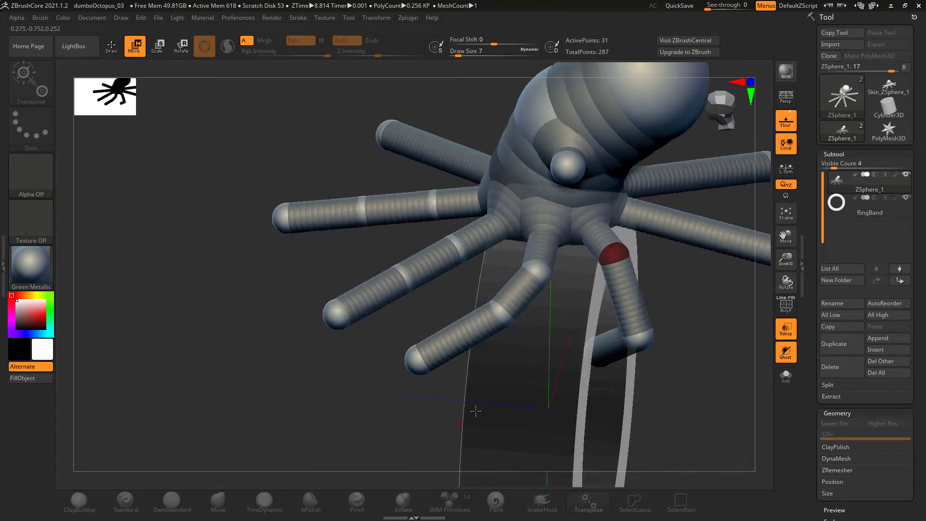
pyautogui.moveTo(620, 254); pyautogui.dragTo(613, 321)
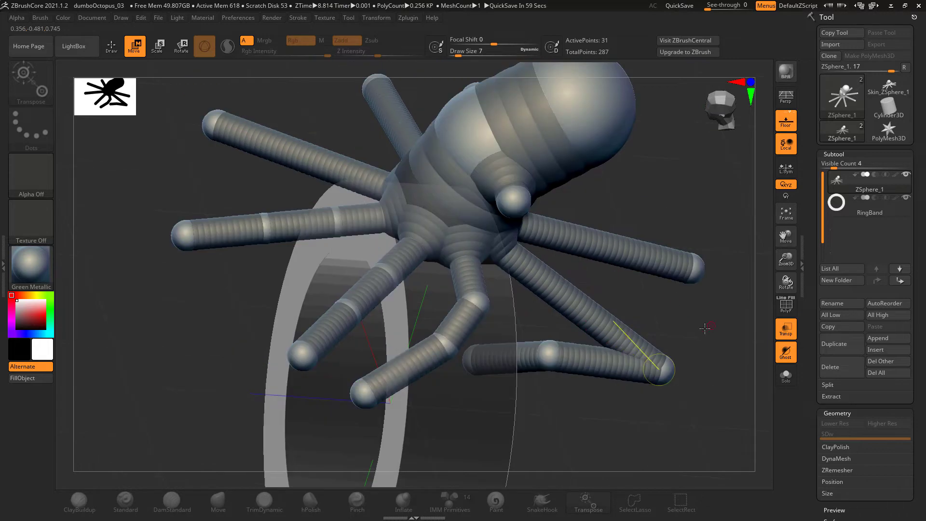
pyautogui.hotkey('ctrl', 'z')
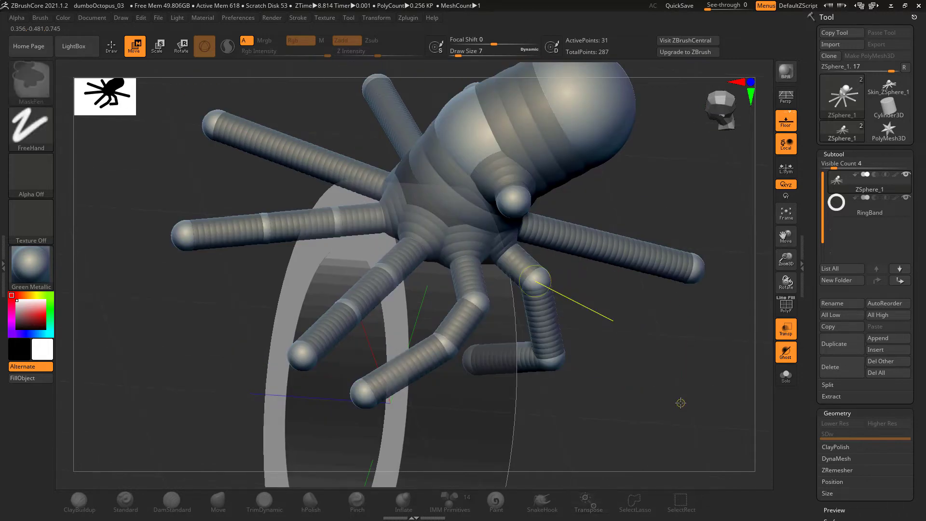
pyautogui.hotkey('ctrl', 'z')
pyautogui.hotkey('ctrl', 'z')
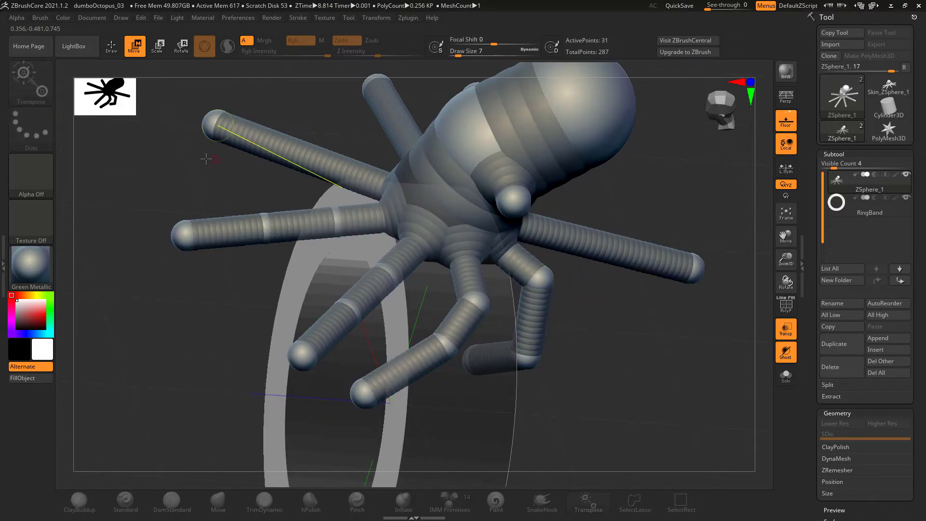
# Rotate the segments of the first bent arm so it hangs down closer to the ring band
pyautogui.click(182, 46)
pyautogui.moveTo(593, 320); pyautogui.dragTo(540, 314)
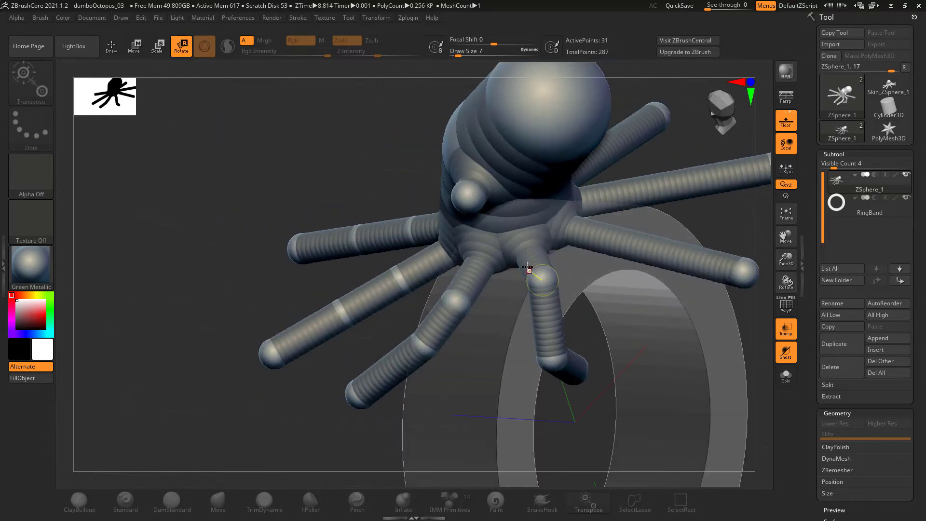
pyautogui.moveTo(530, 261); pyautogui.dragTo(540, 263)
pyautogui.moveTo(565, 317); pyautogui.dragTo(574, 316)
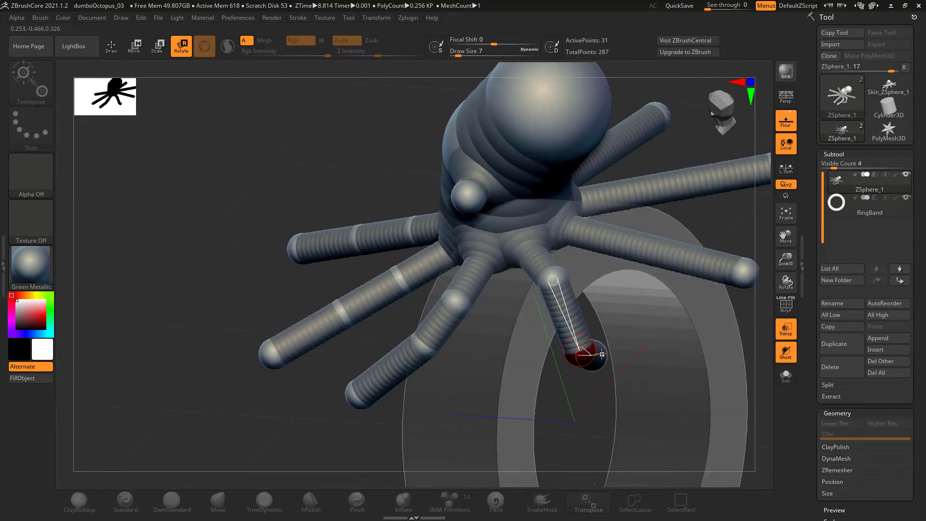
pyautogui.moveTo(584, 353); pyautogui.dragTo(562, 356)
# Rotate the neighbouring arm's segments at both joints so it curls down beside the first bent arm
pyautogui.moveTo(454, 301); pyautogui.dragTo(516, 304)
pyautogui.moveTo(358, 384); pyautogui.dragTo(417, 375)
pyautogui.moveTo(501, 351); pyautogui.dragTo(554, 336)
pyautogui.moveTo(487, 287); pyautogui.dragTo(493, 268)
pyautogui.moveTo(611, 400); pyautogui.dragTo(550, 386)
pyautogui.moveTo(546, 322); pyautogui.dragTo(562, 381)
# Move the second bent arm's ZSpheres to refine its curl beside the first arm
pyautogui.press('w')
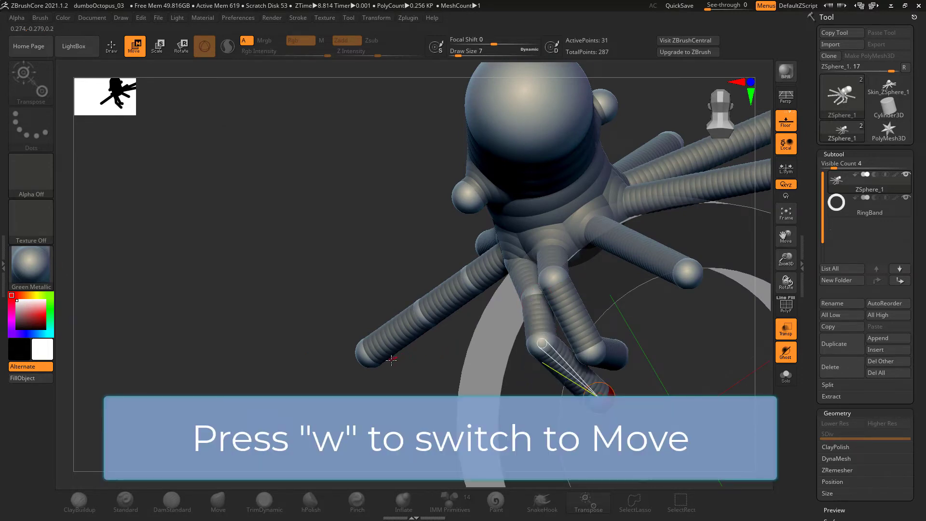
pyautogui.moveTo(400, 386); pyautogui.dragTo(466, 355)
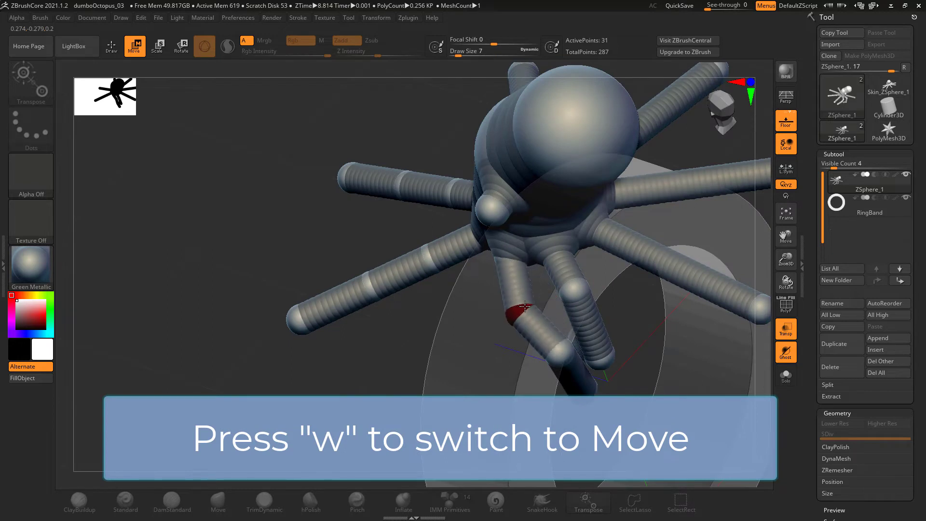
pyautogui.moveTo(566, 359); pyautogui.dragTo(599, 387)
# Switch to Scale mode, show the octopus and ring in a side view, and turn on the ZSphere mesh preview
pyautogui.press('e')
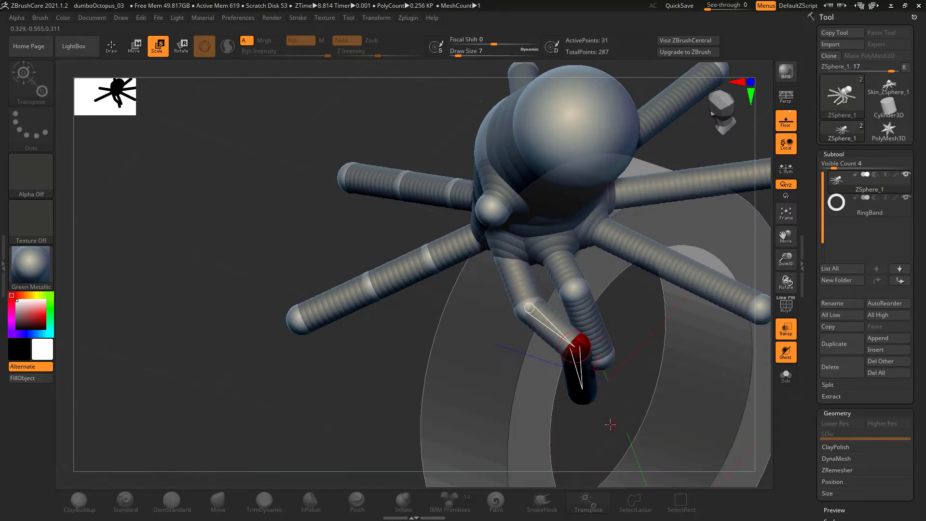
pyautogui.moveTo(609, 424); pyautogui.dragTo(612, 402)
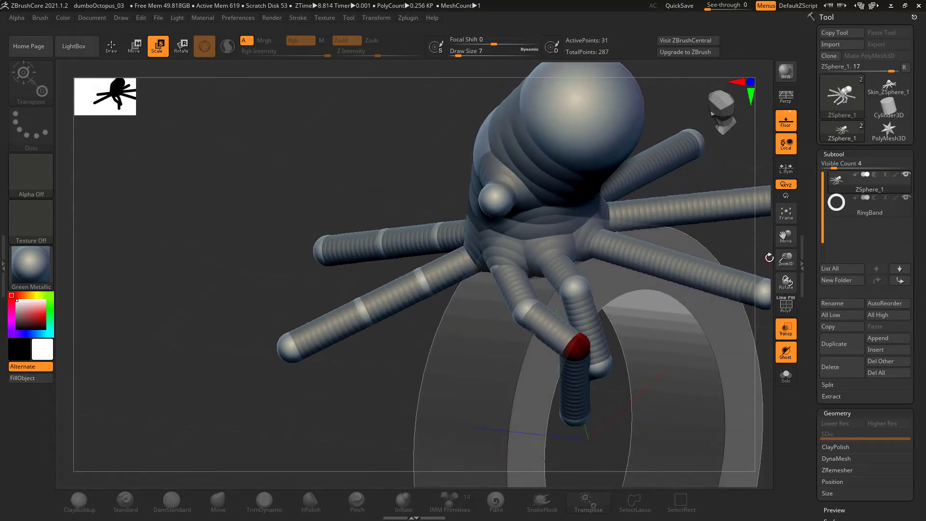
pyautogui.moveTo(784, 259); pyautogui.dragTo(705, 336)
pyautogui.moveTo(558, 367); pyautogui.dragTo(632, 395)
pyautogui.moveTo(742, 251); pyautogui.dragTo(624, 165)
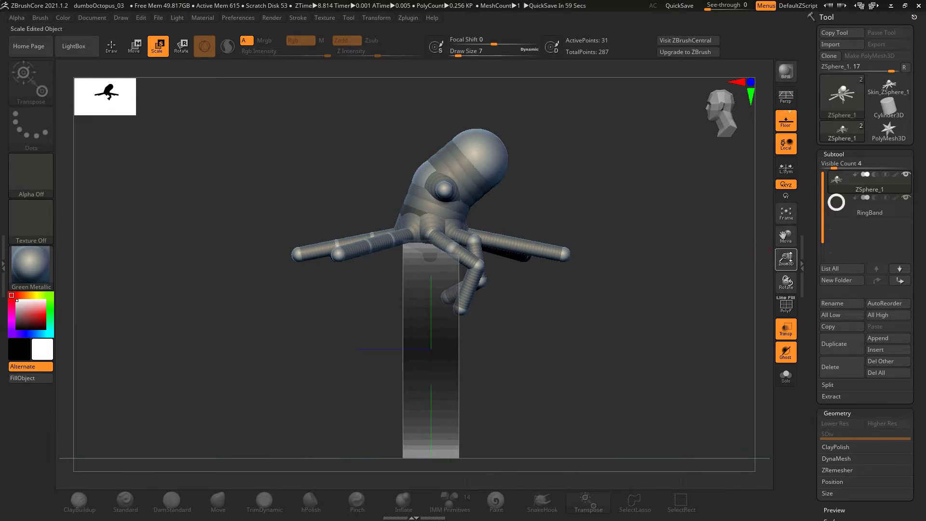
pyautogui.press('a')
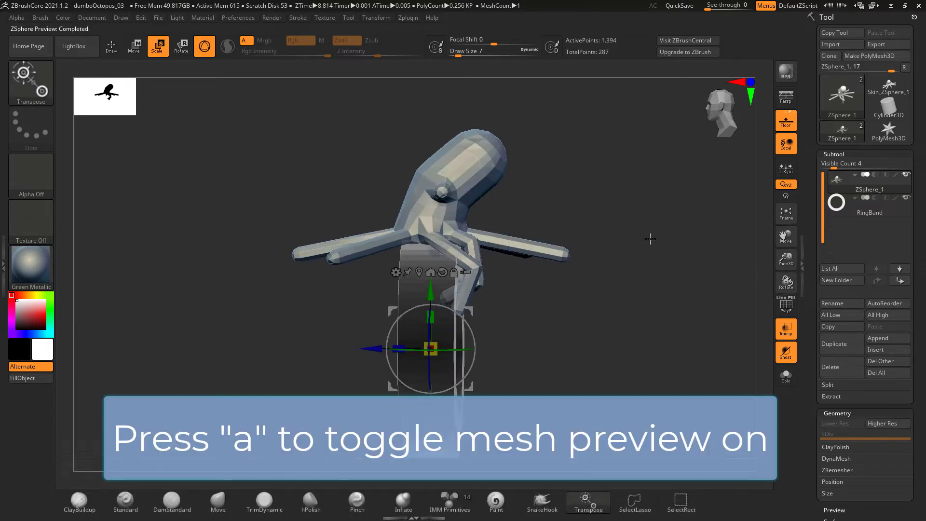
# Convert the previewed bent-arm octopus ZSphere model into a polymesh with Make PolyMesh3D
pyautogui.moveTo(647, 246)
pyautogui.mouseDown()
pyautogui.moveTo(636, 261)
pyautogui.moveTo(663, 249)
pyautogui.mouseUp()
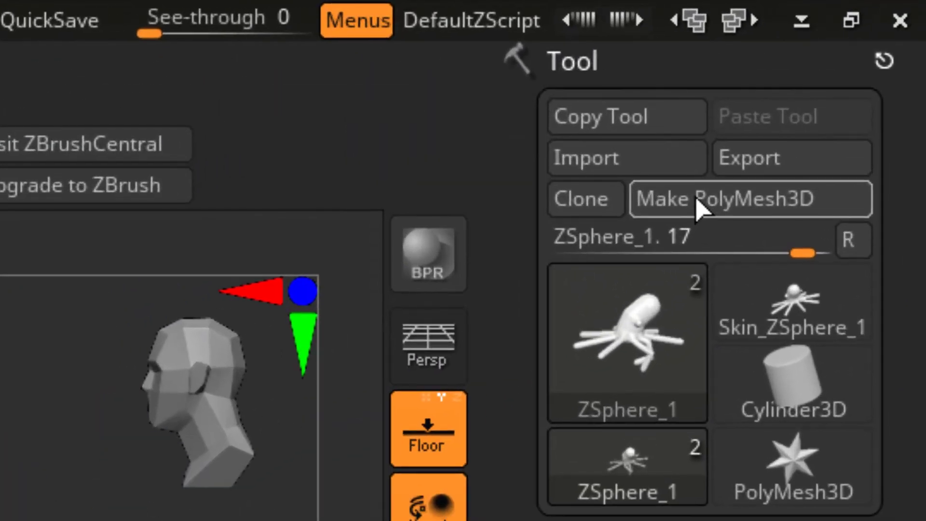
pyautogui.moveTo(596, 518); pyautogui.dragTo(595, 189)
pyautogui.click(832, 334)
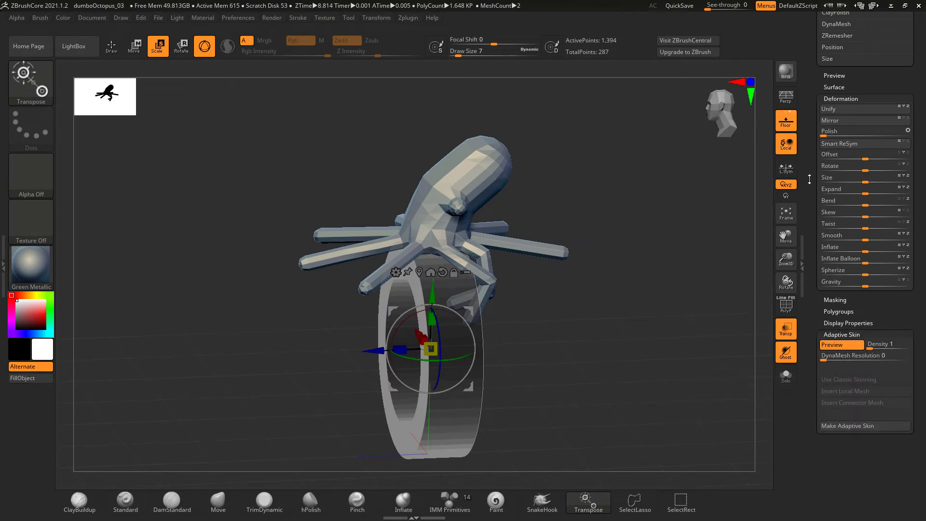
pyautogui.moveTo(809, 179); pyautogui.dragTo(809, 482)
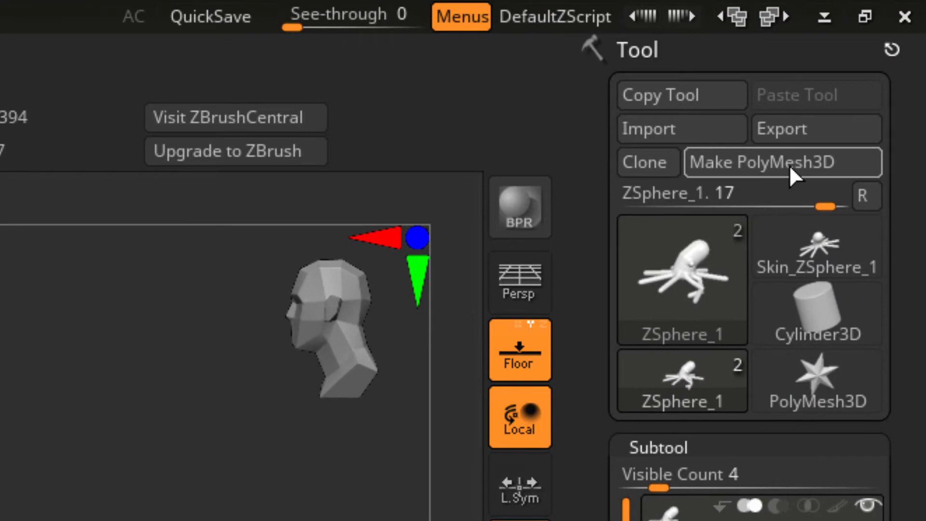
pyautogui.click(789, 165)
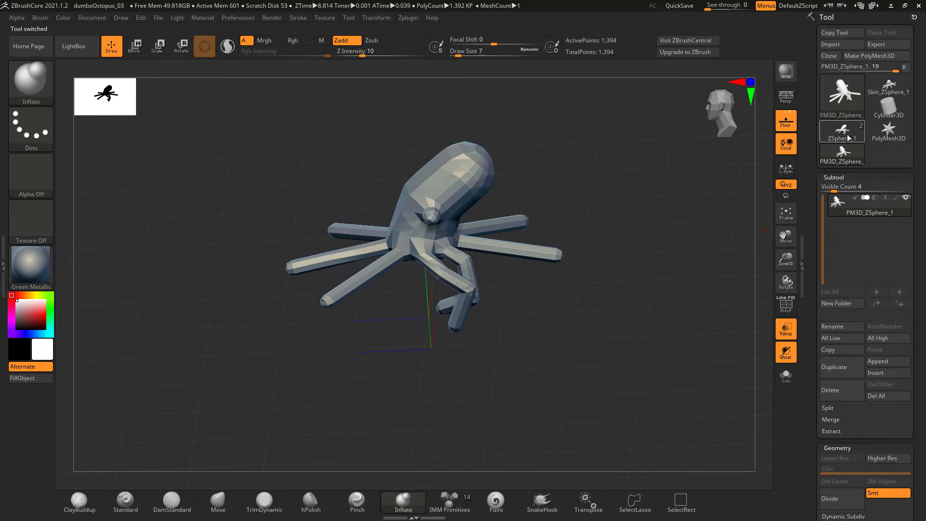
# Return to the ZSphere_1 tool with the ring band and turn off its mesh preview
pyautogui.click(849, 138)
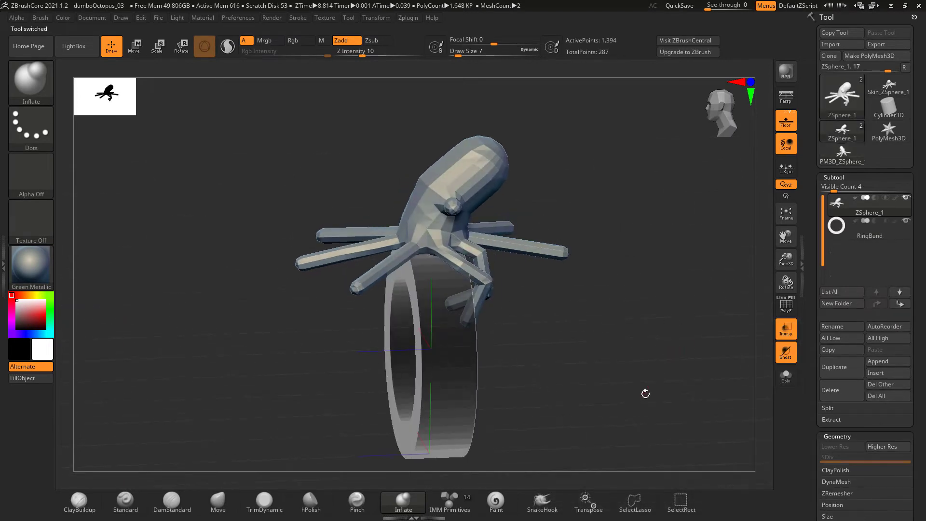
pyautogui.press('a')
pyautogui.moveTo(655, 364)
pyautogui.mouseDown()
pyautogui.moveTo(632, 366)
pyautogui.moveTo(736, 353)
pyautogui.moveTo(654, 353)
pyautogui.moveTo(711, 333)
pyautogui.mouseUp()
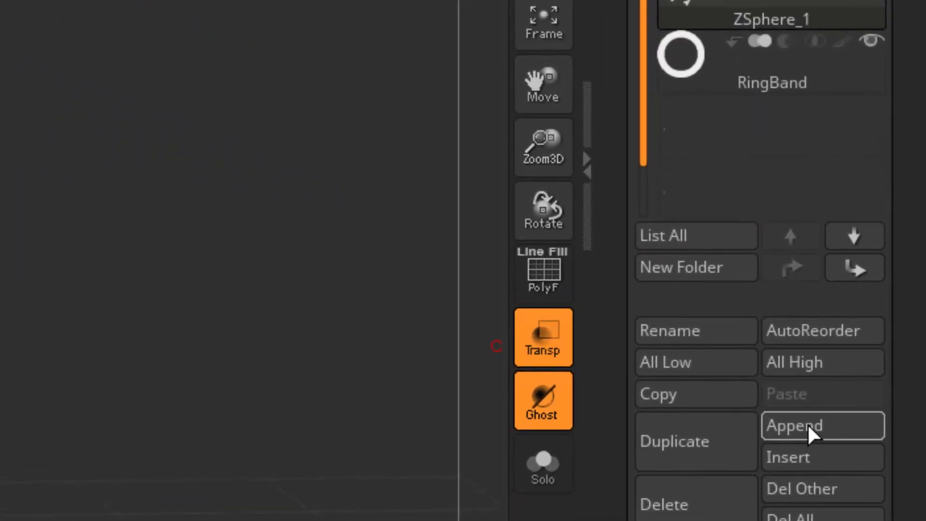
# Append the PM3D_ZSphere_1 mesh to the ring model as a subtool and make it the active one
pyautogui.click(809, 427)
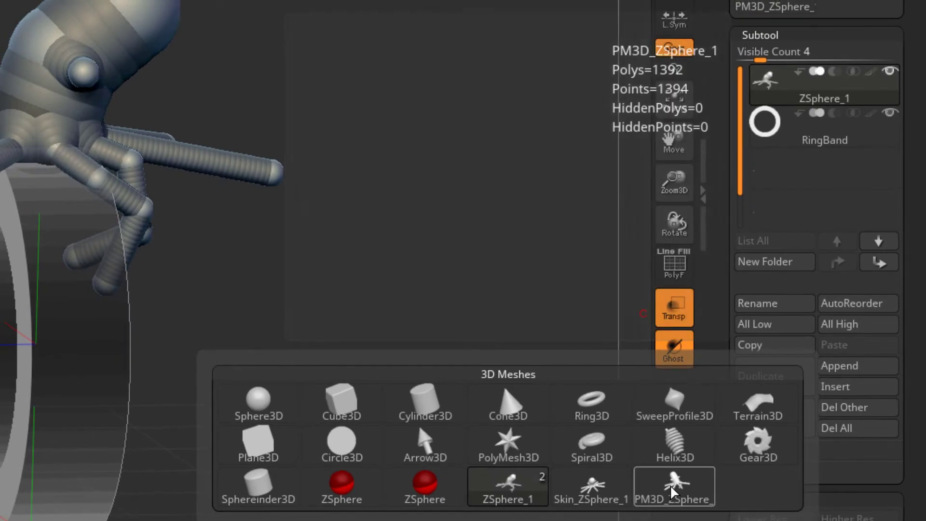
pyautogui.click(670, 484)
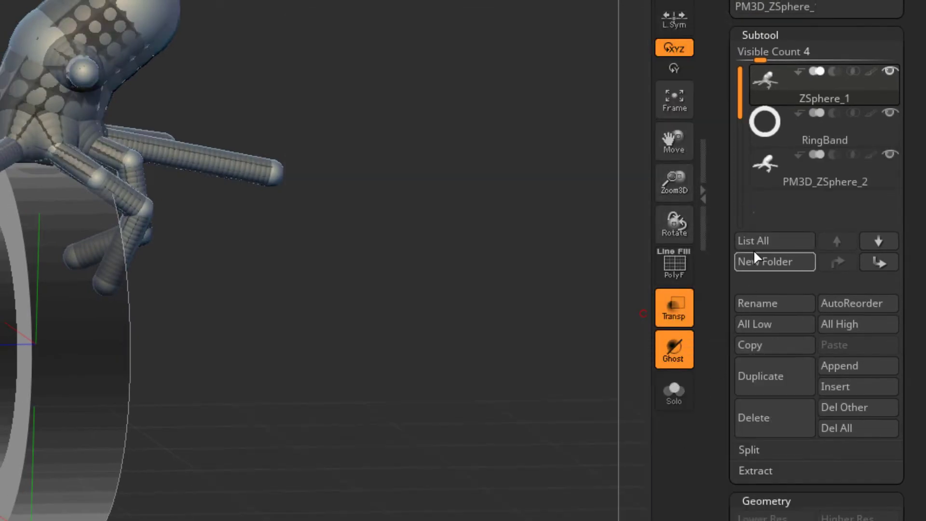
pyautogui.click(792, 175)
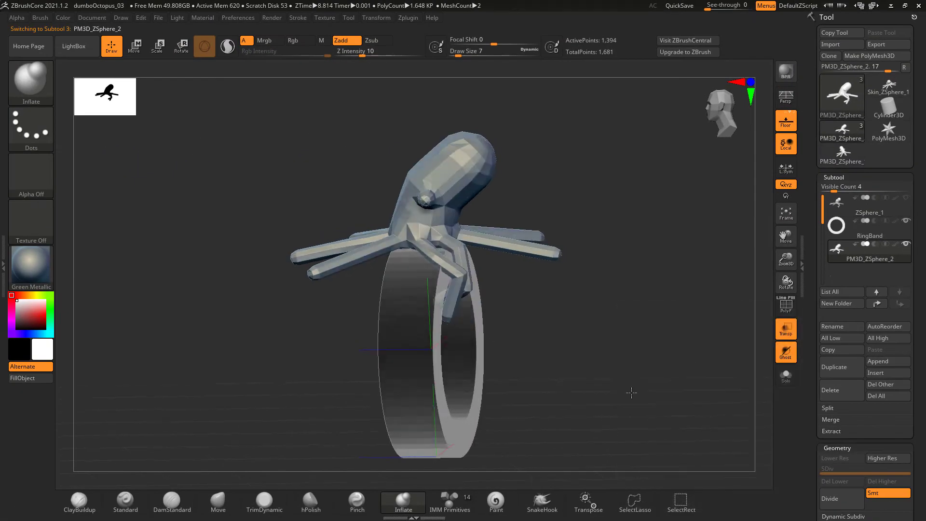
# Subdivide the bent-arm octopus polymesh twice
pyautogui.moveTo(627, 394); pyautogui.dragTo(603, 402)
pyautogui.hotkey('ctrl', 'd')
pyautogui.hotkey('ctrl', 'd')
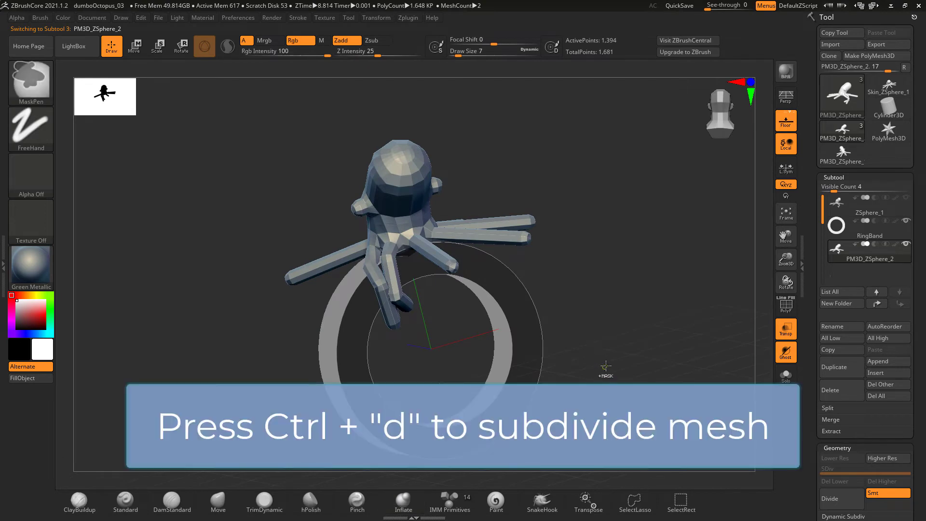
# Examine how the smoothed octopus body and its bent arms sit around the ring band from several angles
pyautogui.moveTo(603, 369); pyautogui.dragTo(641, 347)
pyautogui.moveTo(583, 323)
pyautogui.mouseDown()
pyautogui.moveTo(501, 379)
pyautogui.moveTo(582, 337)
pyautogui.mouseUp()
pyautogui.moveTo(786, 264); pyautogui.dragTo(785, 288)
pyautogui.keyDown('alt'); pyautogui.moveTo(581, 323); pyautogui.dragTo(574, 362); pyautogui.keyUp('alt')
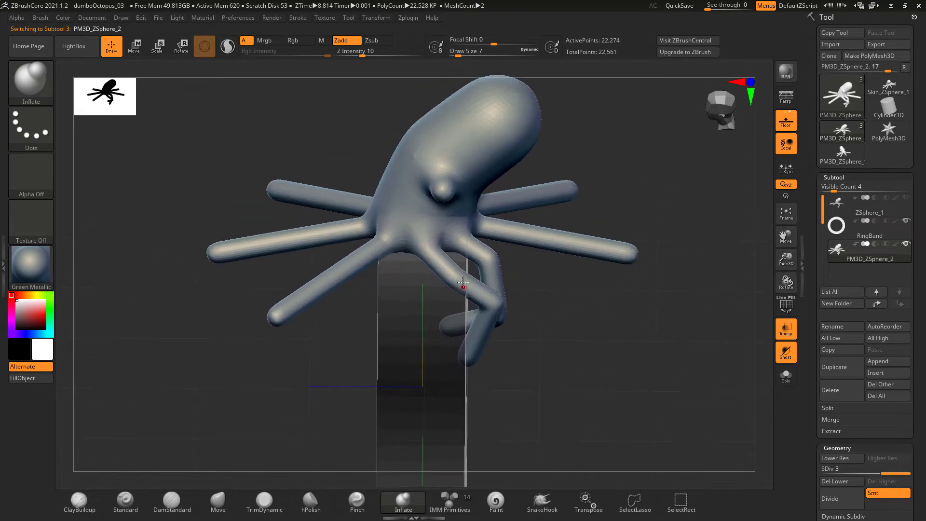
pyautogui.moveTo(541, 316); pyautogui.dragTo(458, 302)
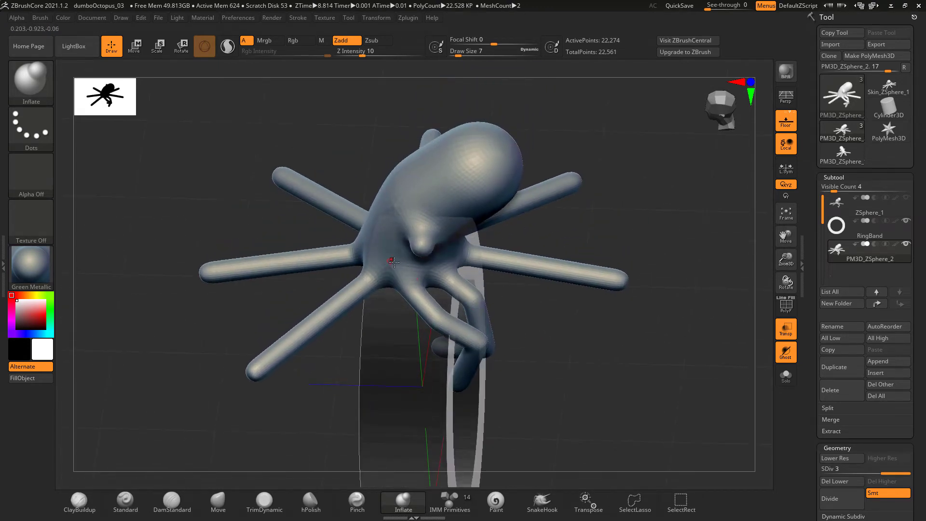
pyautogui.moveTo(512, 333); pyautogui.dragTo(441, 268)
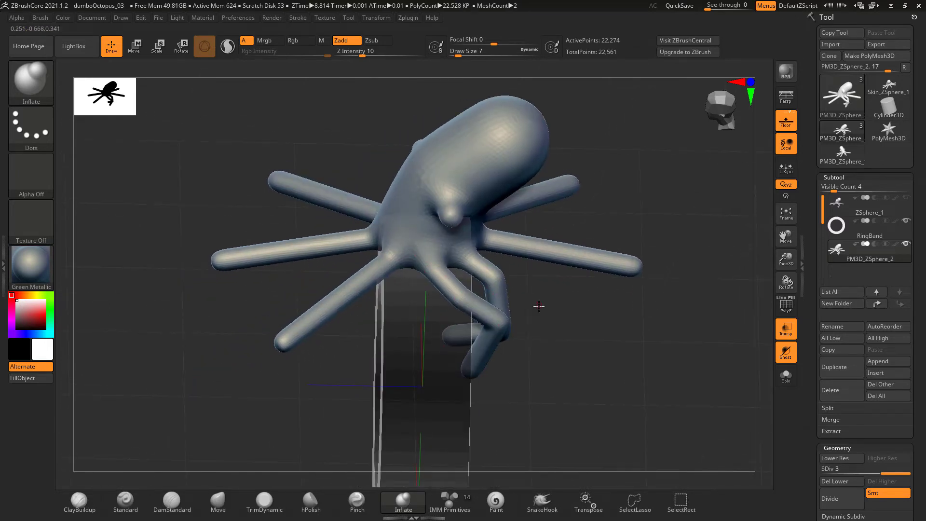
pyautogui.moveTo(538, 309); pyautogui.dragTo(460, 260)
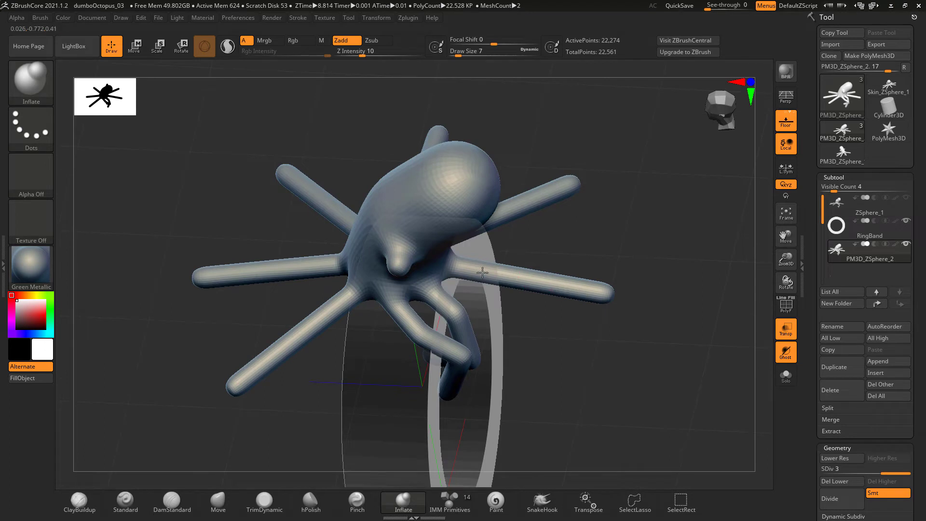
pyautogui.moveTo(548, 323); pyautogui.dragTo(481, 259)
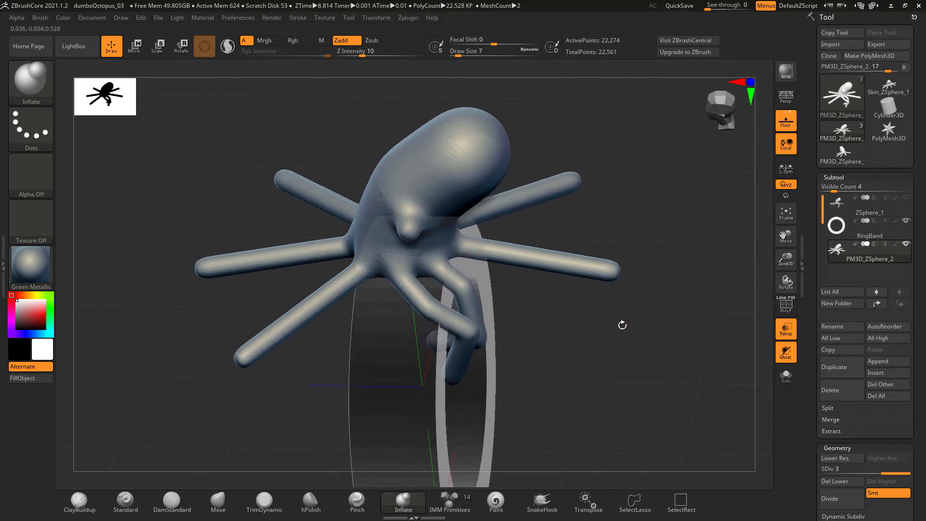
pyautogui.moveTo(576, 320); pyautogui.dragTo(600, 343)
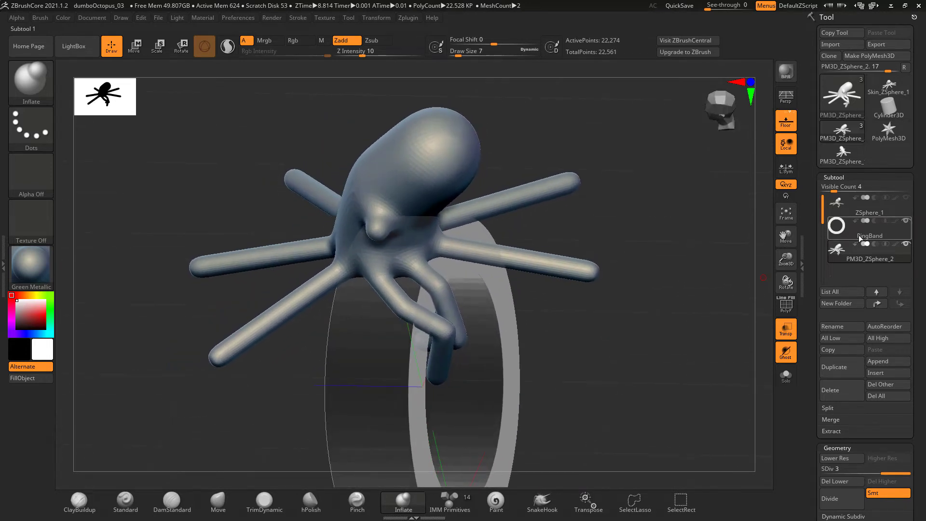
# Make the ZSphere_1 subtool active and hide the PM3D_ZSphere_2 mesh
pyautogui.click(885, 212)
pyautogui.moveTo(696, 311); pyautogui.dragTo(753, 298)
pyautogui.click(906, 244)
pyautogui.moveTo(683, 326); pyautogui.dragTo(694, 333)
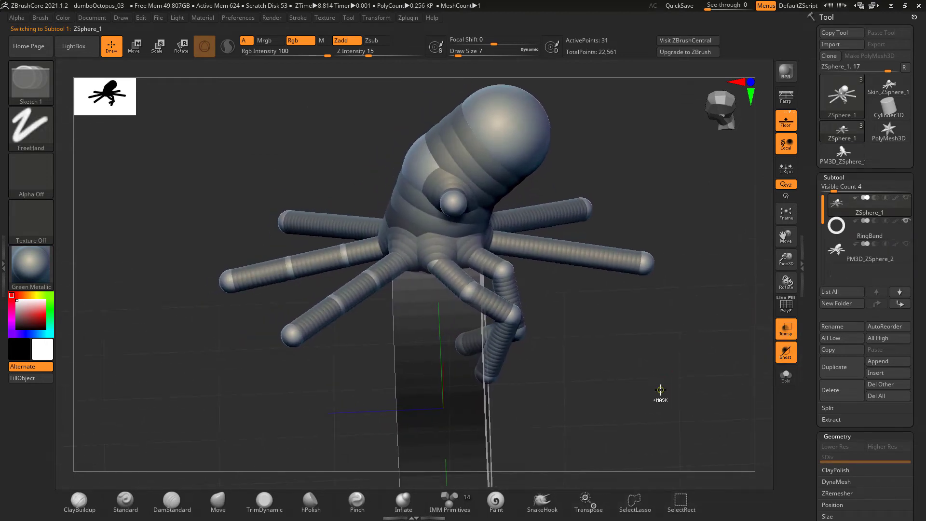
# Undo the arm posing and the added arm joints on the ZSphere octopus, back to its straight, unjointed arms
pyautogui.hotkey('ctrl', 'z')
pyautogui.hotkey('ctrl', 'z')
pyautogui.hotkey('ctrl', 'z')
pyautogui.hotkey('ctrl', 'z')
pyautogui.hotkey('ctrl', 'z')
pyautogui.hotkey('ctrl', 'z')
pyautogui.hotkey('ctrl', 'z')
pyautogui.hotkey('ctrl', 'z')
pyautogui.hotkey('ctrl', 'z')
pyautogui.hotkey('ctrl', 'z')
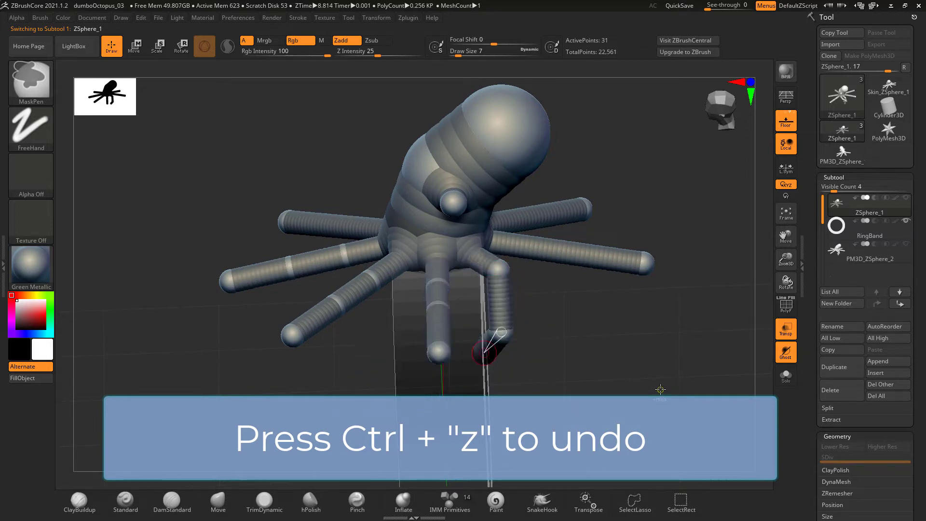
pyautogui.hotkey('ctrl', 'z')
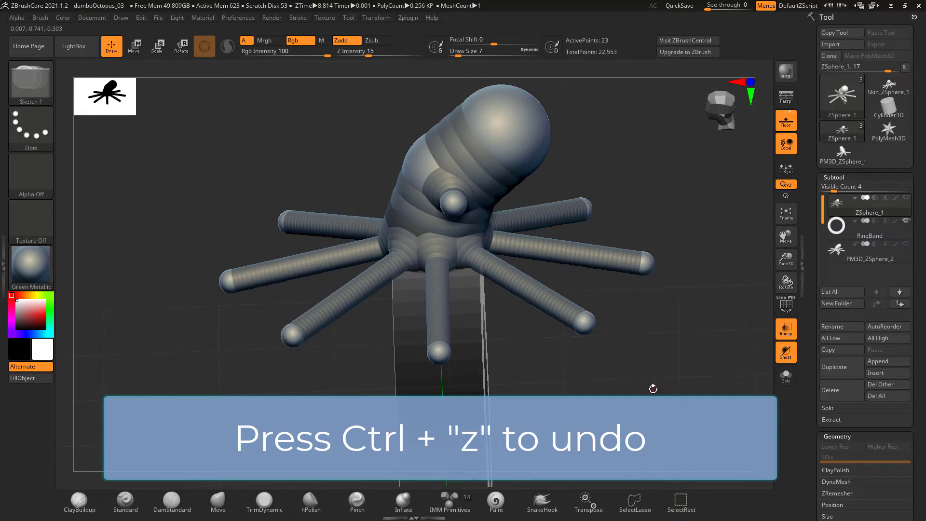
pyautogui.moveTo(661, 389); pyautogui.dragTo(644, 368)
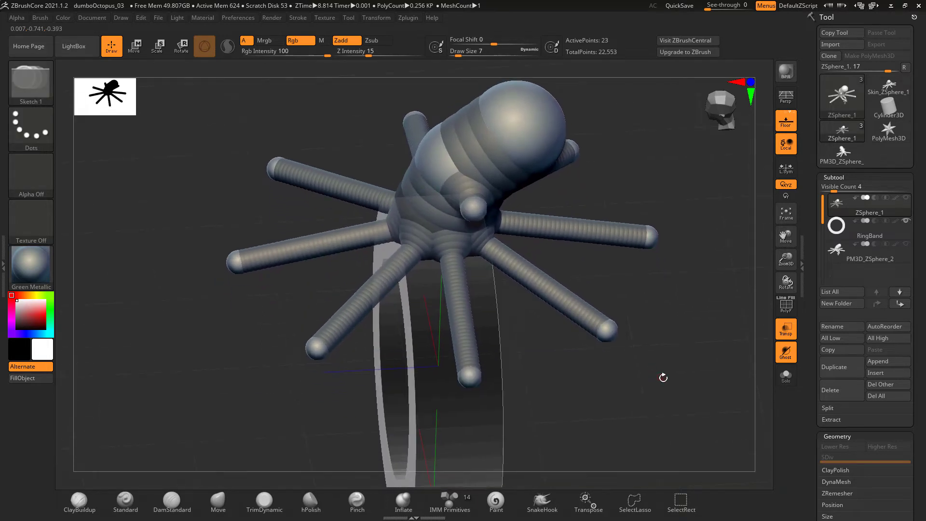
# Turn on the mesh preview of the straight-armed octopus and convert it with Make PolyMesh3D
pyautogui.press('a')
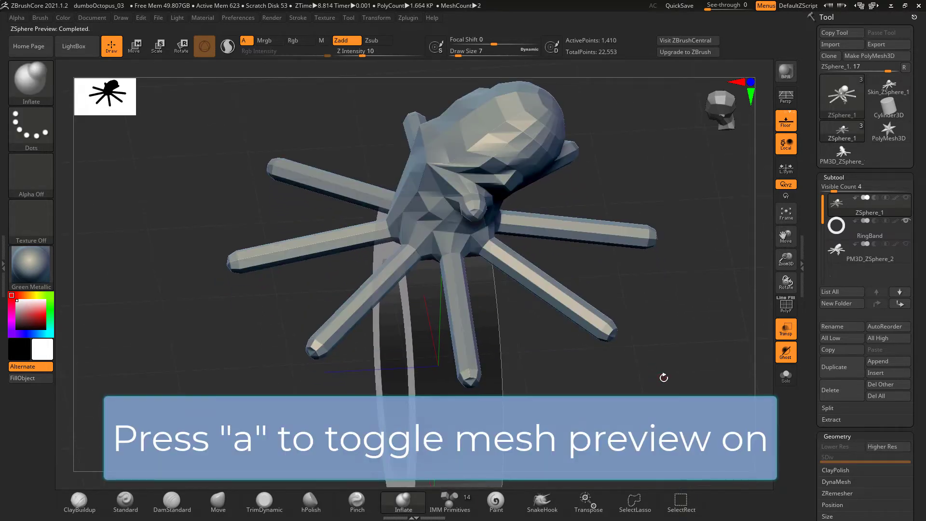
pyautogui.moveTo(664, 377)
pyautogui.mouseDown()
pyautogui.moveTo(645, 388)
pyautogui.moveTo(659, 389)
pyautogui.mouseUp()
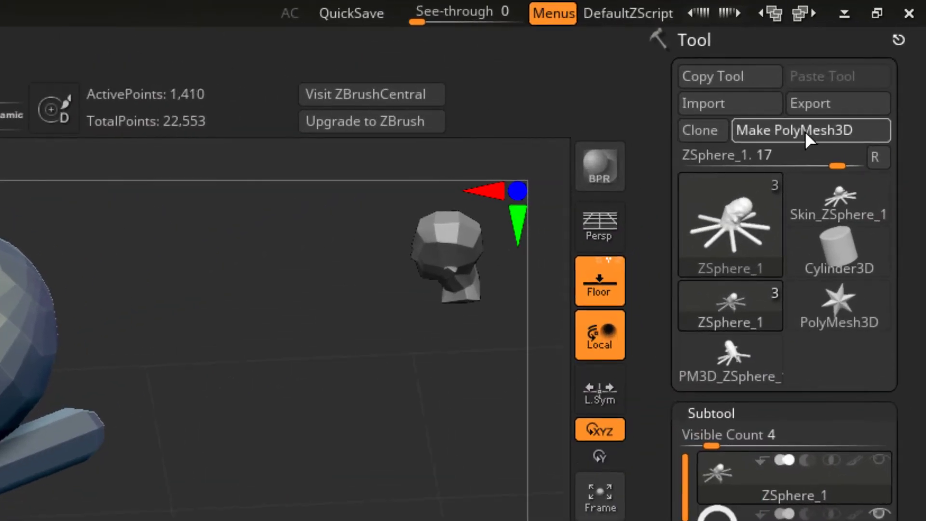
pyautogui.click(874, 56)
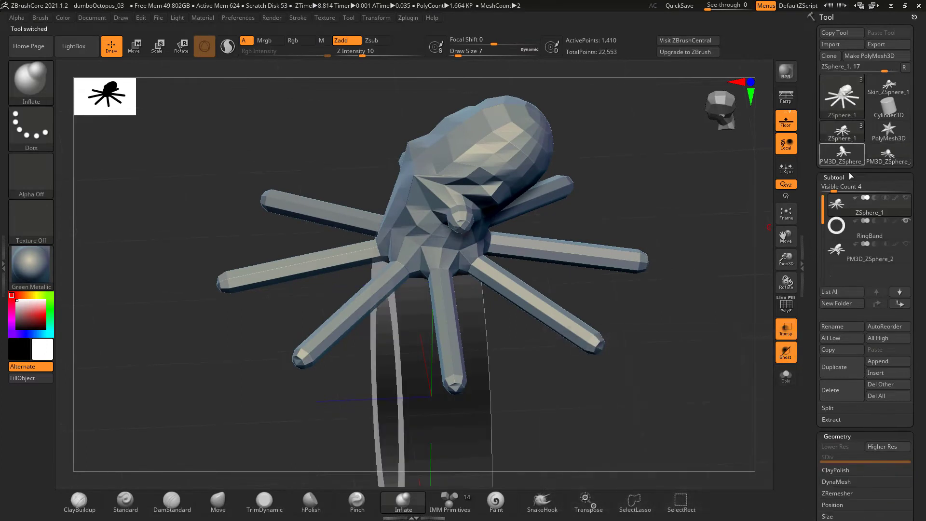
# Append the new straight-armed polymesh as a subtool and subdivide it twice
pyautogui.click(877, 361)
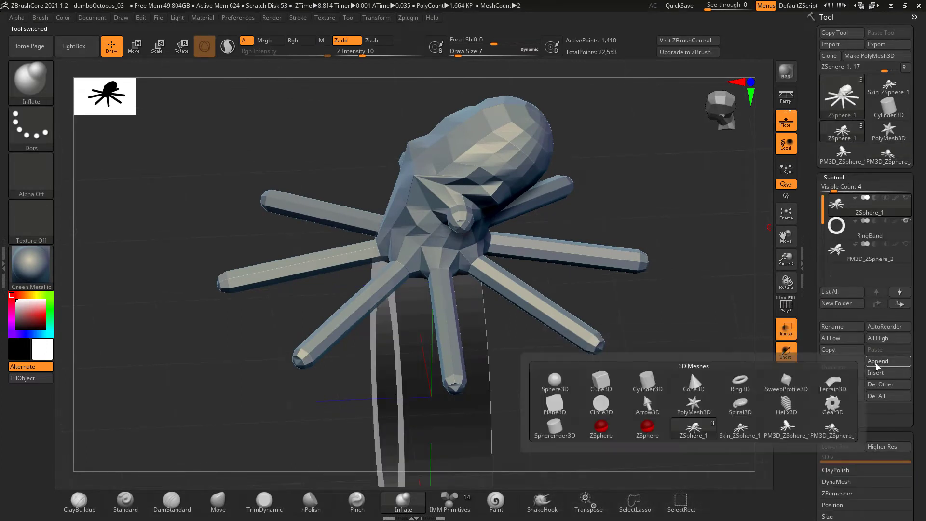
pyautogui.click(832, 428)
pyautogui.click(856, 281)
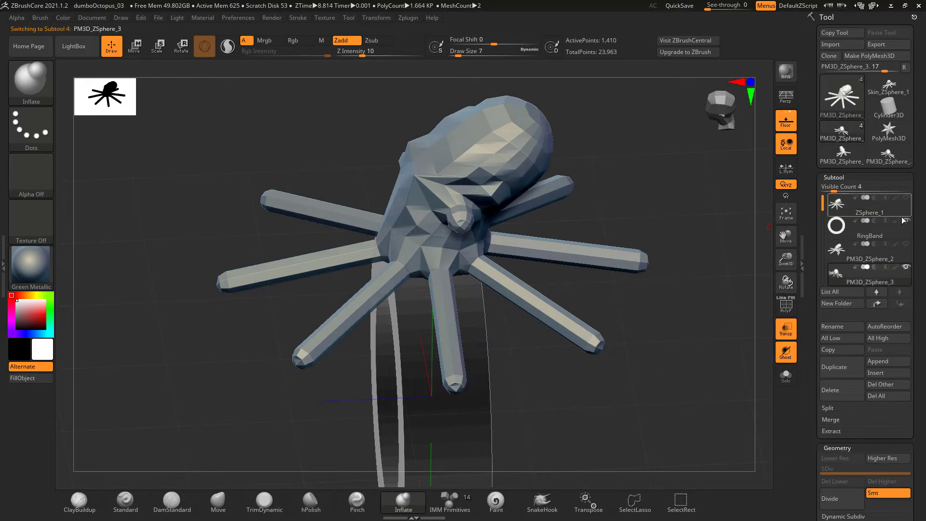
pyautogui.hotkey('ctrl', 'd')
pyautogui.hotkey('ctrl', 'd')
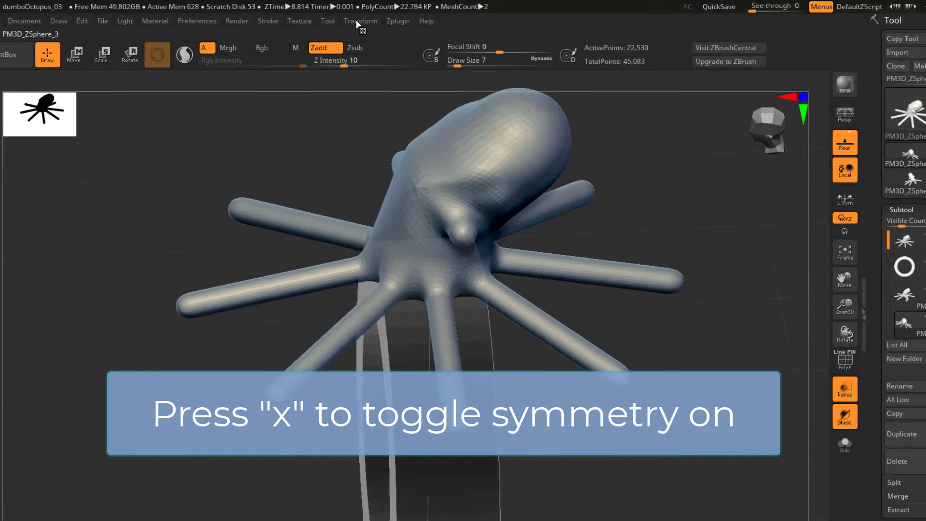
# With radial symmetry on, inflate all eight arms toward their bases at draw size 94 and smooth their tips into tapers
pyautogui.click(371, 18)
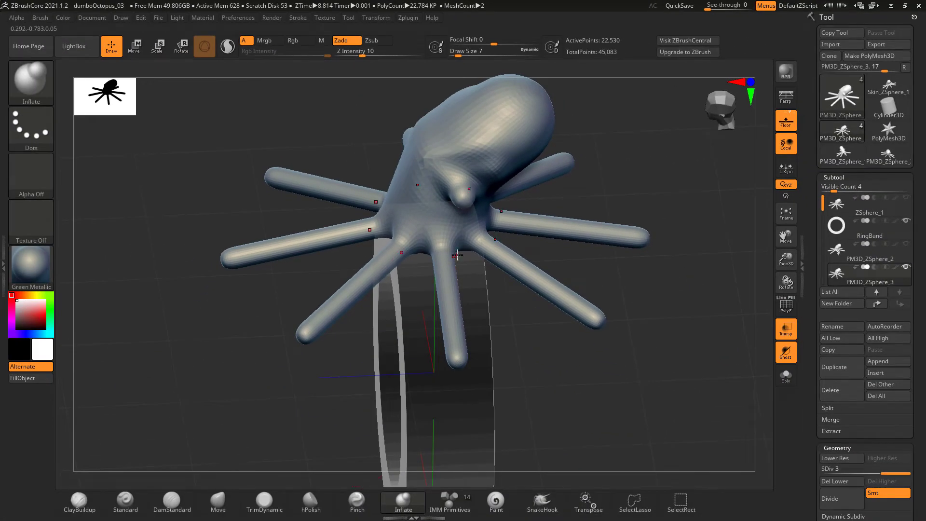
pyautogui.moveTo(483, 304)
pyautogui.keyDown('alt'); pyautogui.mouseDown()
pyautogui.moveTo(495, 332)
pyautogui.moveTo(535, 347)
pyautogui.mouseUp(); pyautogui.keyUp('alt')
pyautogui.press('s')
pyautogui.moveTo(538, 353); pyautogui.dragTo(519, 374)
pyautogui.moveTo(443, 299)
pyautogui.mouseDown()
pyautogui.moveTo(444, 408)
pyautogui.moveTo(437, 290)
pyautogui.moveTo(450, 432)
pyautogui.mouseUp()
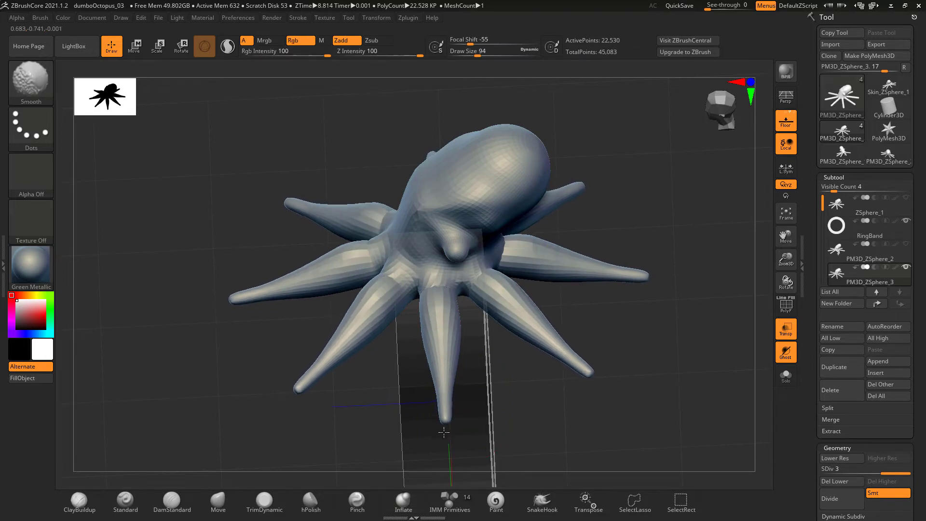
# Turn off radial symmetry and set the sculpting symmetry to the X axis
pyautogui.moveTo(463, 363)
pyautogui.mouseDown()
pyautogui.moveTo(491, 397)
pyautogui.moveTo(485, 304)
pyautogui.moveTo(479, 312)
pyautogui.mouseUp()
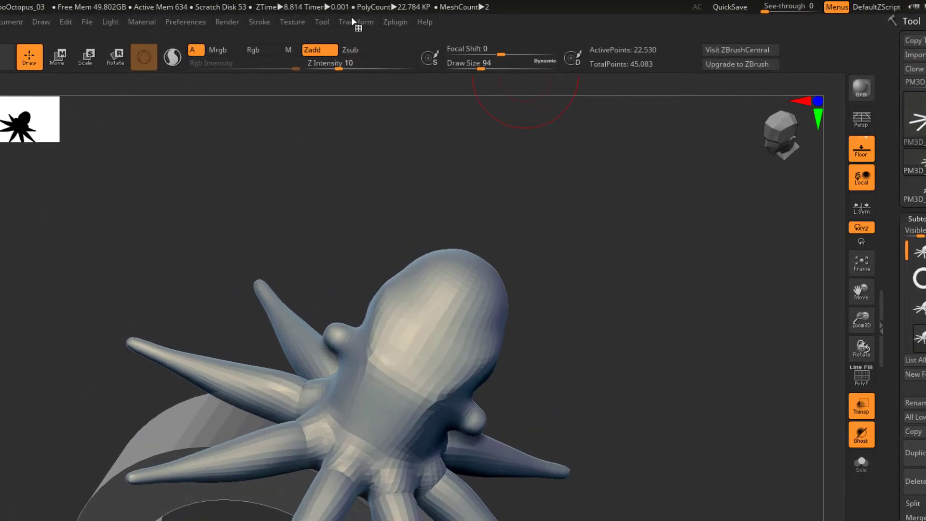
pyautogui.click(376, 17)
pyautogui.click(410, 257)
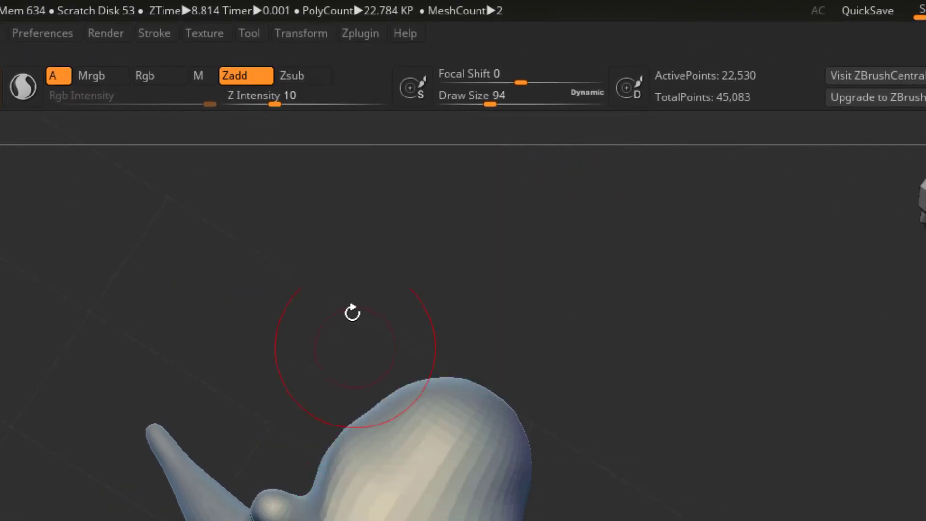
pyautogui.click(295, 35)
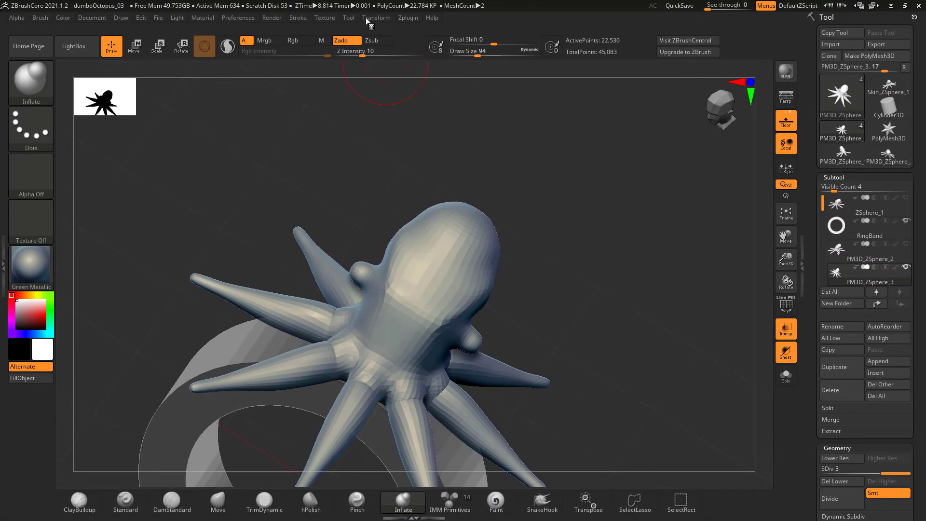
pyautogui.click(367, 18)
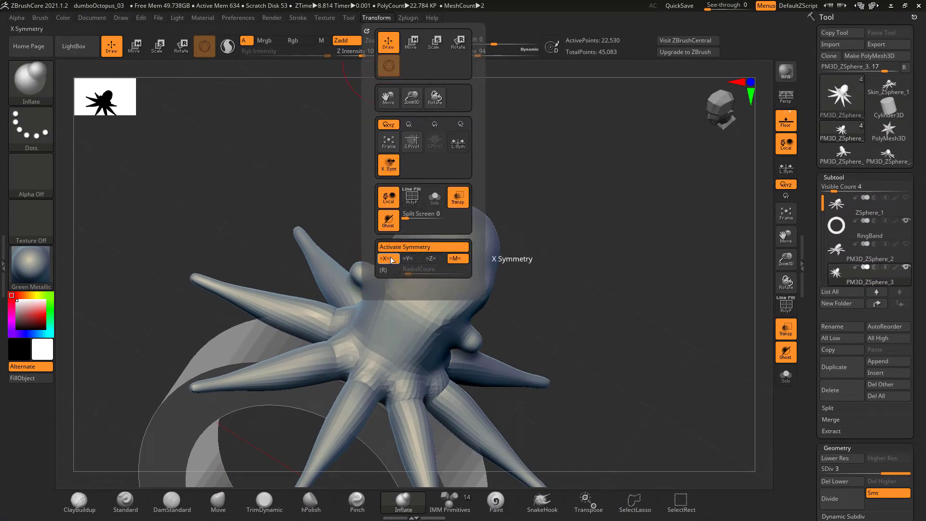
# Smooth and inflate the back of the octopus's head and body with mirrored brush strokes
pyautogui.keyDown('shift'); pyautogui.moveTo(475, 257); pyautogui.dragTo(424, 328); pyautogui.keyUp('shift')
pyautogui.moveTo(521, 257); pyautogui.dragTo(512, 260)
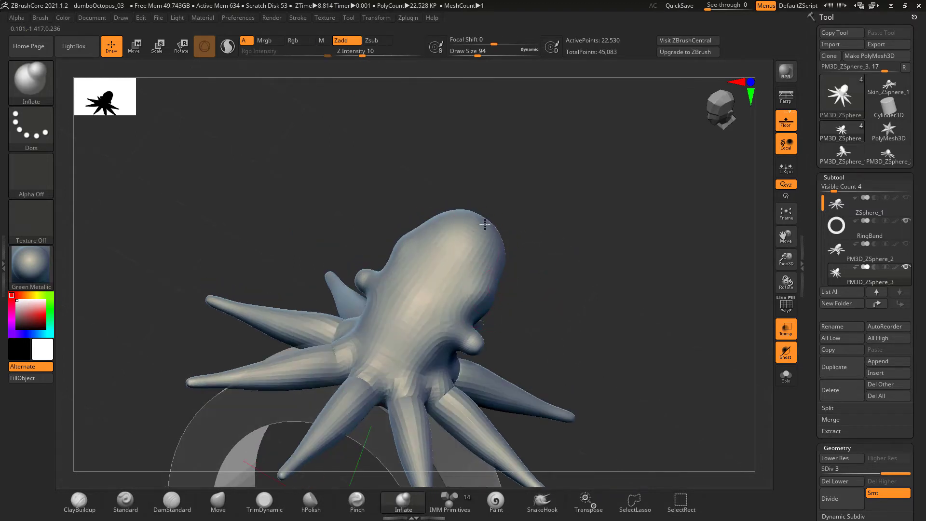
pyautogui.moveTo(473, 237); pyautogui.dragTo(424, 322)
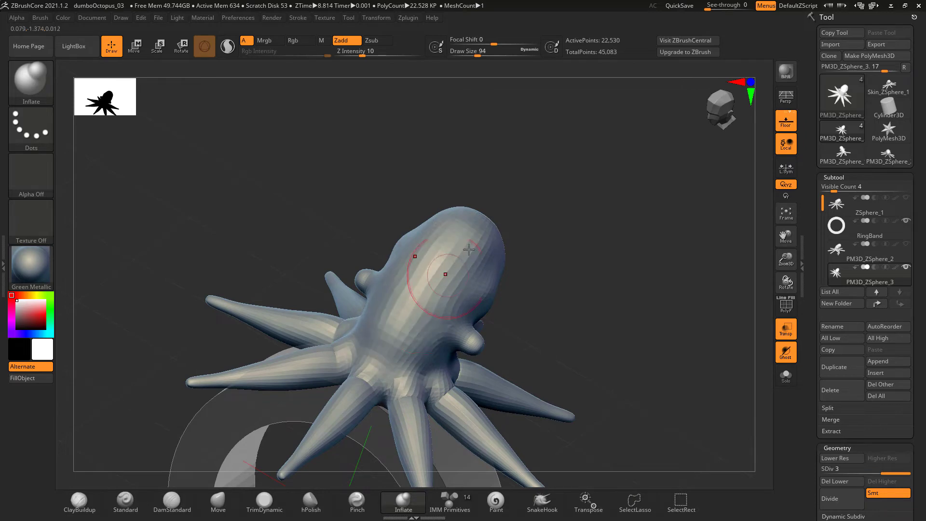
pyautogui.moveTo(485, 234); pyautogui.dragTo(427, 323)
pyautogui.moveTo(451, 260); pyautogui.dragTo(420, 337)
pyautogui.keyDown('shift'); pyautogui.moveTo(458, 266); pyautogui.dragTo(429, 323); pyautogui.keyUp('shift')
pyautogui.moveTo(554, 263)
pyautogui.mouseDown()
pyautogui.moveTo(506, 244)
pyautogui.moveTo(491, 283)
pyautogui.mouseUp()
pyautogui.moveTo(559, 202)
pyautogui.mouseDown()
pyautogui.moveTo(585, 226)
pyautogui.moveTo(593, 167)
pyautogui.moveTo(625, 162)
pyautogui.mouseUp()
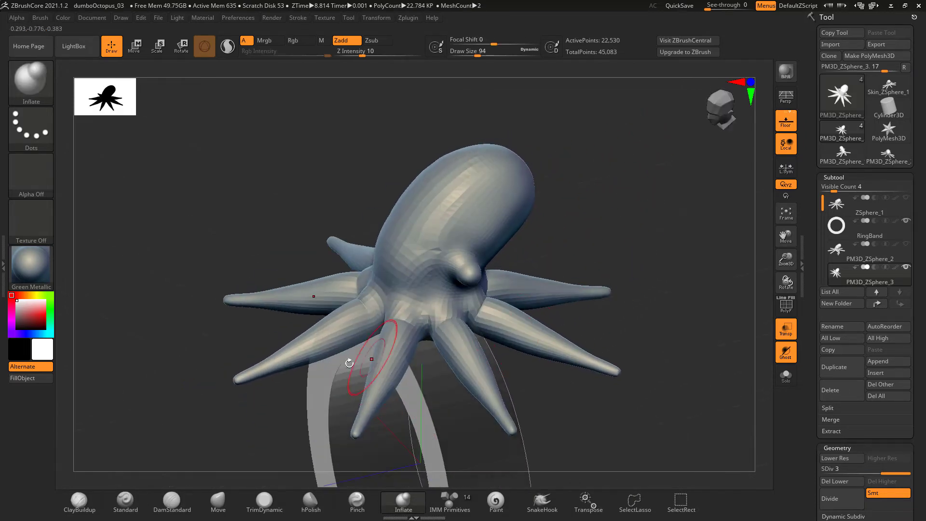
# Mask a single octopus arm beside the ring opening and invert the mask so only that arm stays editable
pyautogui.moveTo(330, 370); pyautogui.dragTo(357, 371)
pyautogui.moveTo(293, 426); pyautogui.dragTo(372, 405)
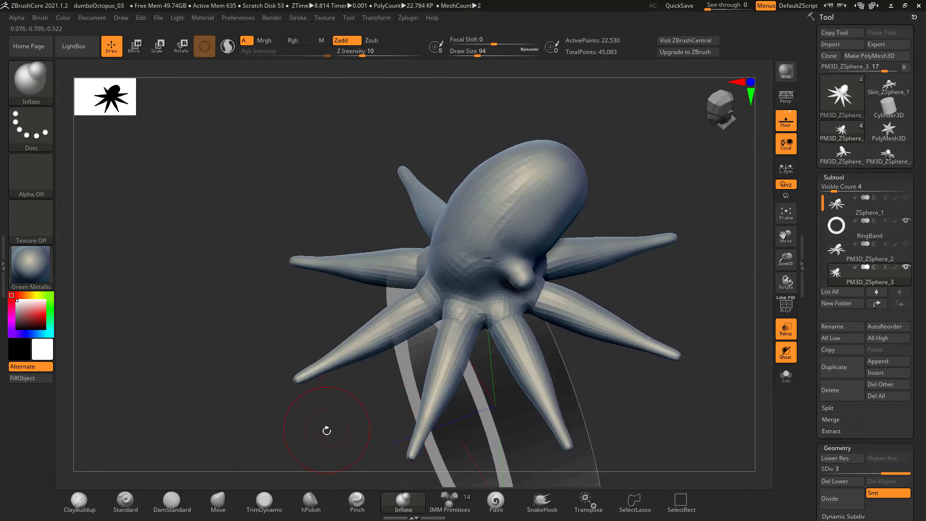
pyautogui.moveTo(328, 433)
pyautogui.mouseDown()
pyautogui.moveTo(333, 446)
pyautogui.moveTo(295, 306)
pyautogui.moveTo(397, 276)
pyautogui.moveTo(337, 300)
pyautogui.moveTo(386, 291)
pyautogui.mouseUp()
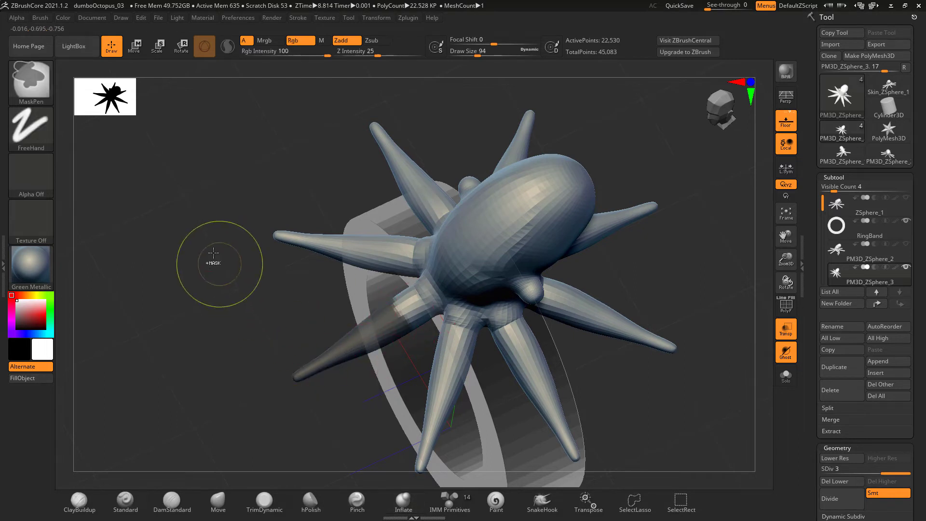
pyautogui.keyDown('ctrl'); pyautogui.click(50, 74); pyautogui.keyUp('ctrl')
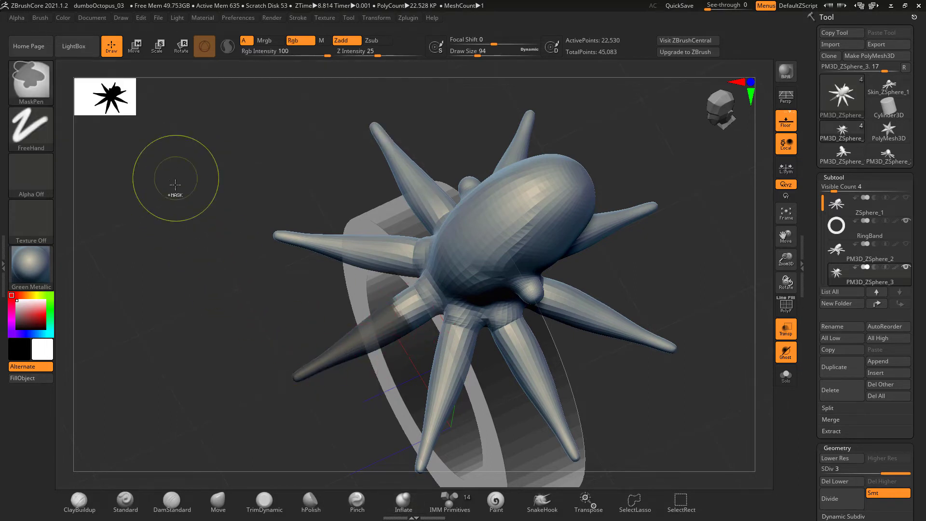
pyautogui.keyDown('ctrl'); pyautogui.click(51, 87); pyautogui.keyUp('ctrl')
pyautogui.moveTo(267, 356)
pyautogui.keyDown('ctrl'); pyautogui.mouseDown()
pyautogui.moveTo(352, 307)
pyautogui.moveTo(425, 298)
pyautogui.moveTo(326, 448)
pyautogui.moveTo(371, 385)
pyautogui.moveTo(364, 433)
pyautogui.mouseUp(); pyautogui.keyUp('ctrl')
pyautogui.keyDown('ctrl'); pyautogui.click(361, 428); pyautogui.keyUp('ctrl')
pyautogui.moveTo(381, 343); pyautogui.dragTo(376, 393)
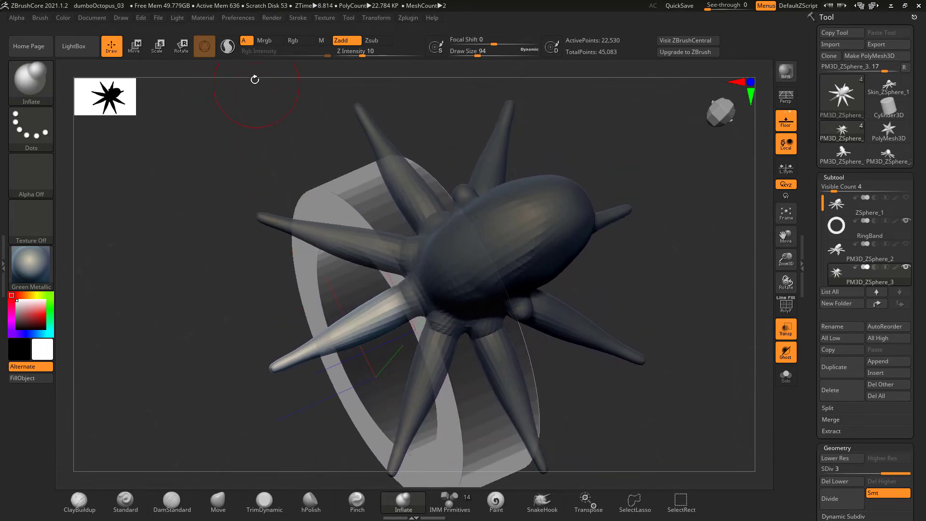
# Place the transform gizmo near the base of the unmasked arm and rotate the arm downward over the ring
pyautogui.press('w')
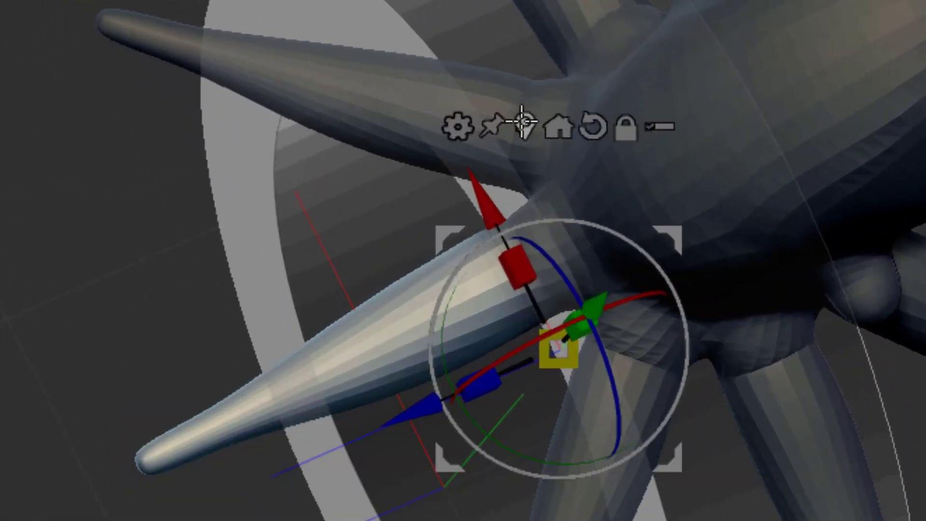
pyautogui.click(403, 252)
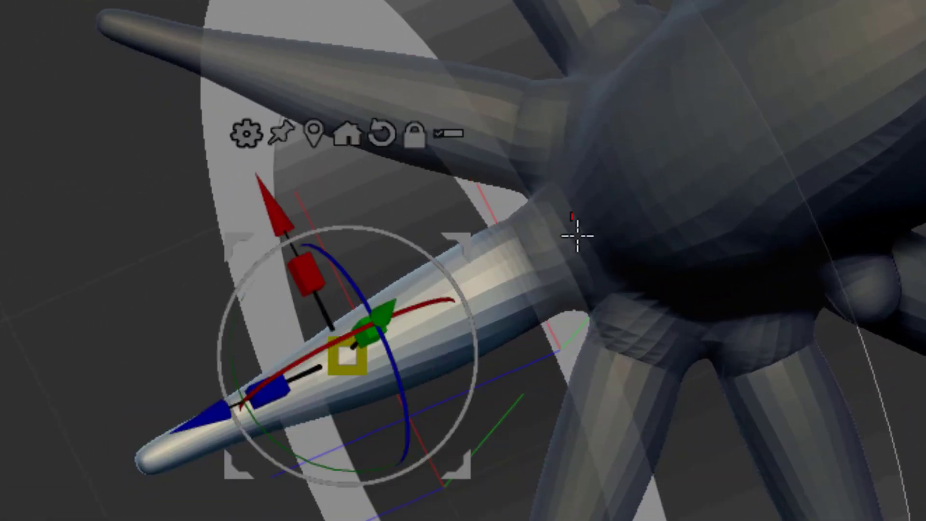
pyautogui.moveTo(471, 461); pyautogui.dragTo(458, 511)
pyautogui.press('alt')
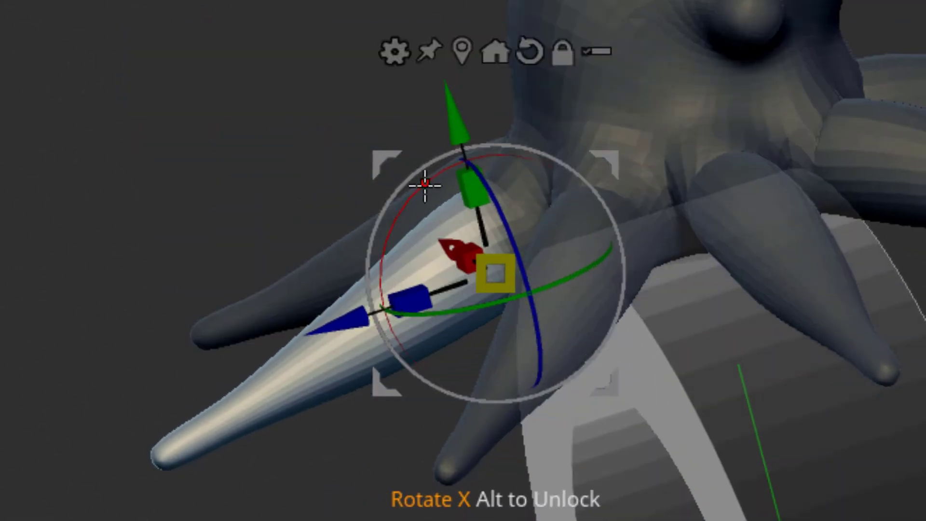
pyautogui.moveTo(424, 186); pyautogui.dragTo(407, 272)
pyautogui.moveTo(378, 299); pyautogui.dragTo(389, 322)
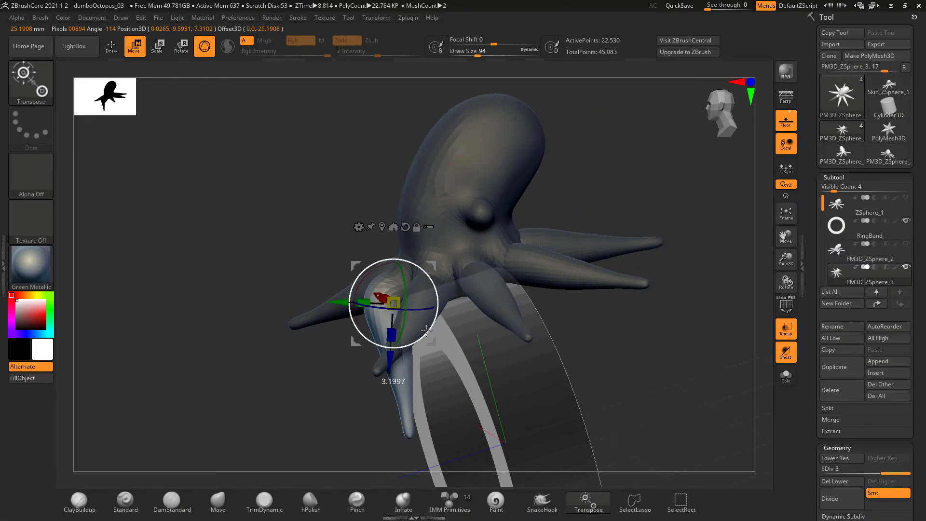
pyautogui.moveTo(345, 432); pyautogui.dragTo(426, 331)
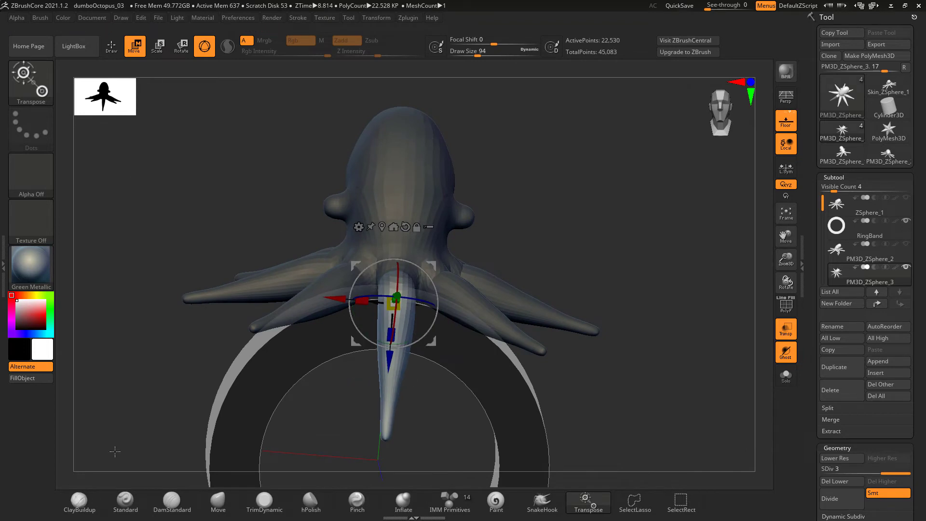
# Return to sculpting mode with the Inflate brush on the lowered arm
pyautogui.click(116, 48)
pyautogui.press('b')
pyautogui.press('i')
pyautogui.press('n')
pyautogui.moveTo(185, 278)
pyautogui.mouseDown()
pyautogui.moveTo(227, 341)
pyautogui.moveTo(378, 358)
pyautogui.moveTo(310, 481)
pyautogui.mouseUp()
pyautogui.moveTo(428, 466); pyautogui.dragTo(423, 403)
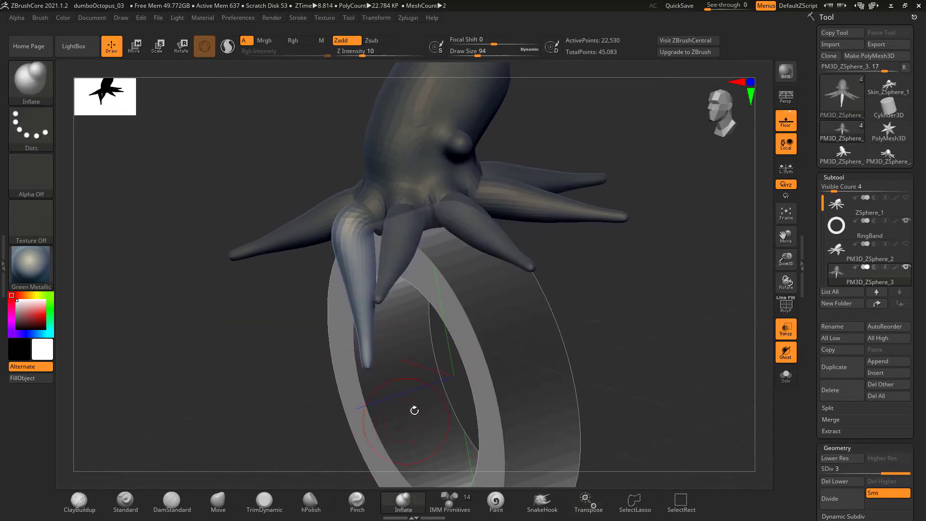
# Pull the lowered arm into an S-curve following the ring with the Move Topological brush at draw size 158
pyautogui.click(31, 82)
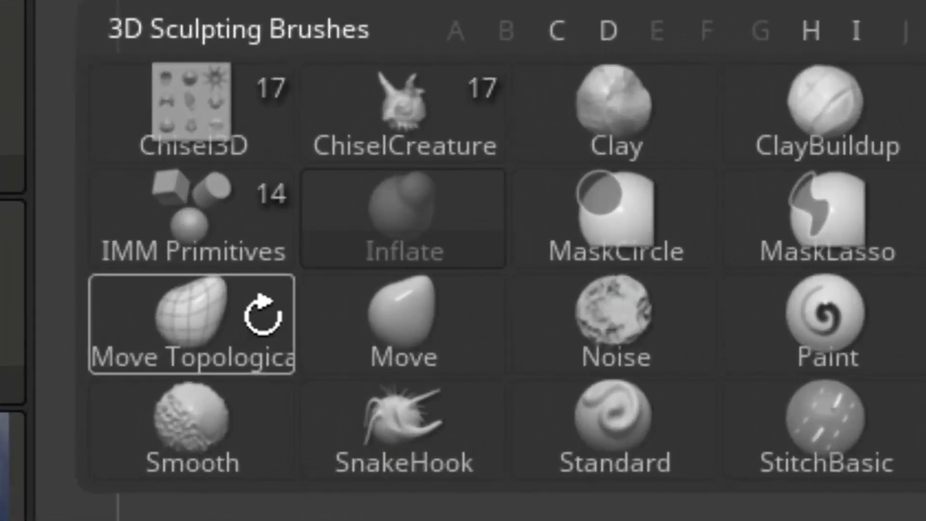
pyautogui.click(105, 224)
pyautogui.moveTo(477, 361); pyautogui.dragTo(446, 359)
pyautogui.moveTo(394, 369); pyautogui.dragTo(374, 351)
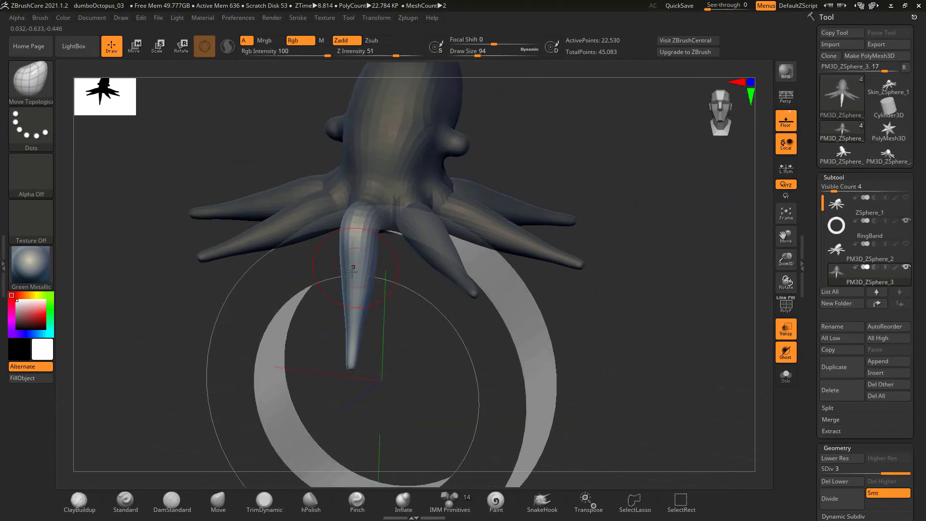
pyautogui.press('s')
pyautogui.moveTo(360, 316); pyautogui.dragTo(368, 314)
pyautogui.moveTo(368, 314); pyautogui.dragTo(377, 312)
pyautogui.moveTo(416, 353); pyautogui.dragTo(369, 349)
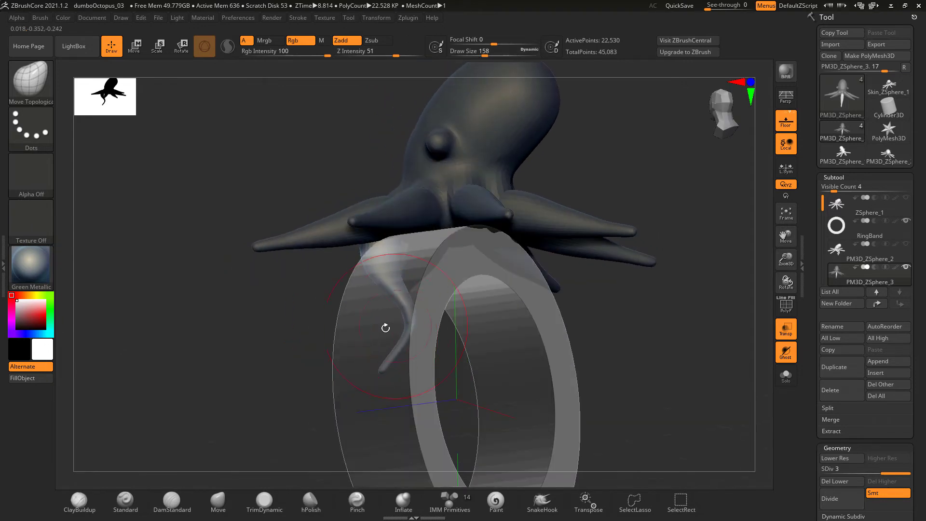
pyautogui.moveTo(366, 332); pyautogui.dragTo(402, 322, button='right')
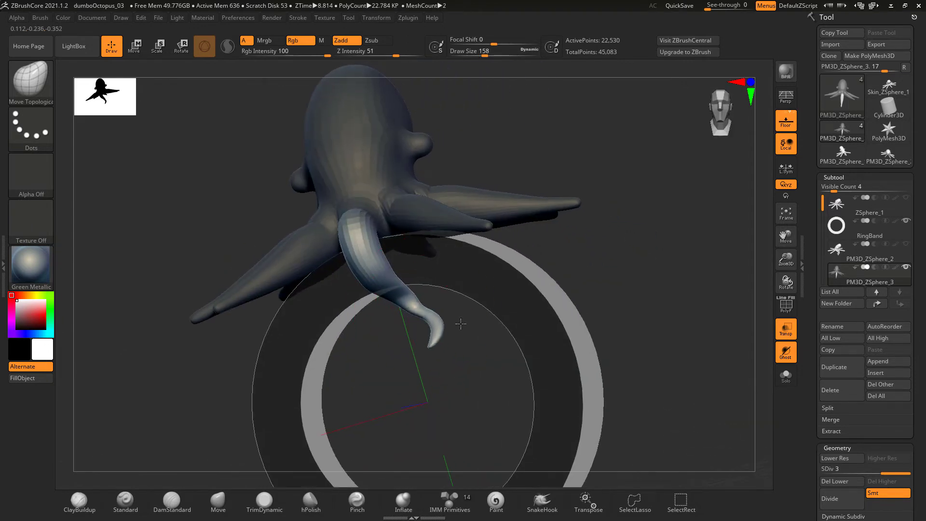
pyautogui.moveTo(482, 288); pyautogui.dragTo(438, 292, button='right')
pyautogui.press('shift')
pyautogui.moveTo(448, 348)
pyautogui.mouseDown(button='right')
pyautogui.moveTo(418, 384)
pyautogui.moveTo(233, 456)
pyautogui.mouseUp(button='right')
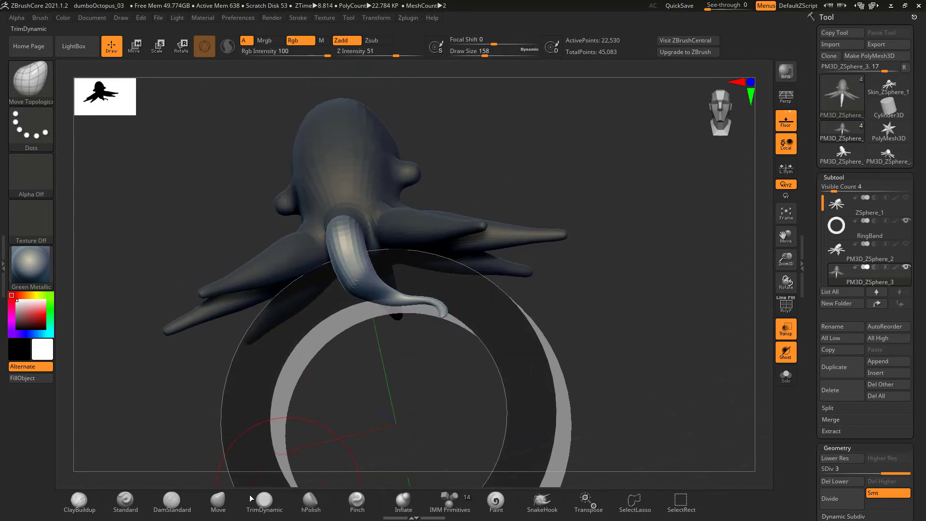
# Inflate the thinned parts of the curved arm and smooth it from base toward tip
pyautogui.click(404, 501)
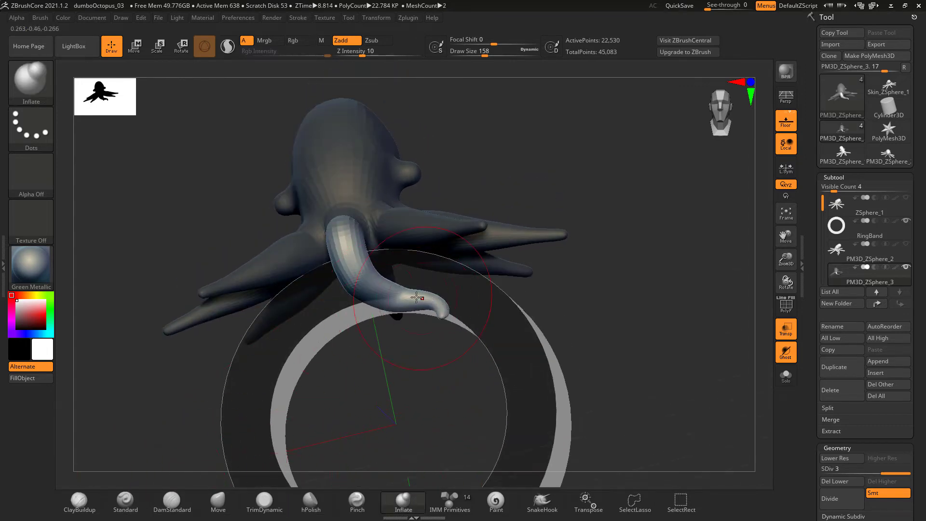
pyautogui.press('shift')
pyautogui.keyDown('shift'); pyautogui.moveTo(347, 236); pyautogui.dragTo(390, 289); pyautogui.keyUp('shift')
pyautogui.moveTo(449, 260)
pyautogui.mouseDown(button='right')
pyautogui.moveTo(370, 241)
pyautogui.moveTo(410, 305)
pyautogui.moveTo(423, 370)
pyautogui.mouseUp(button='right')
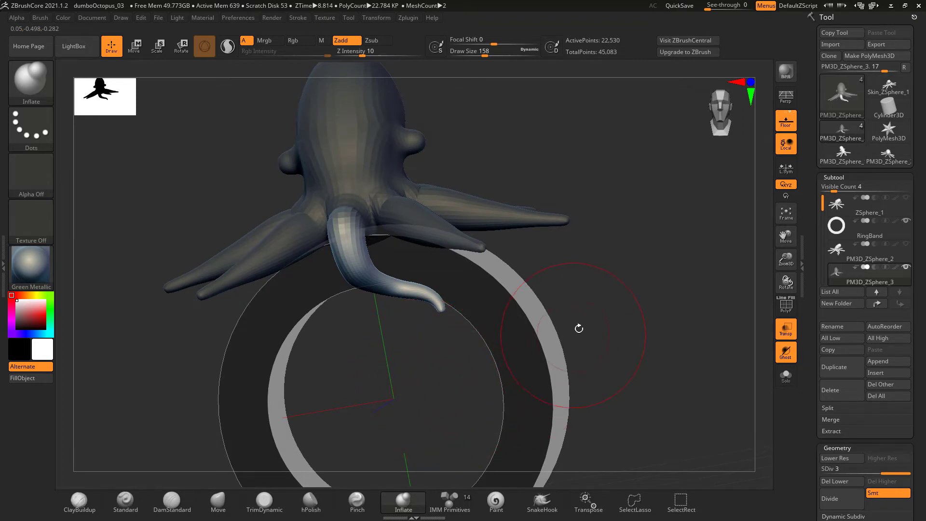
pyautogui.moveTo(597, 298); pyautogui.dragTo(436, 314, button='right')
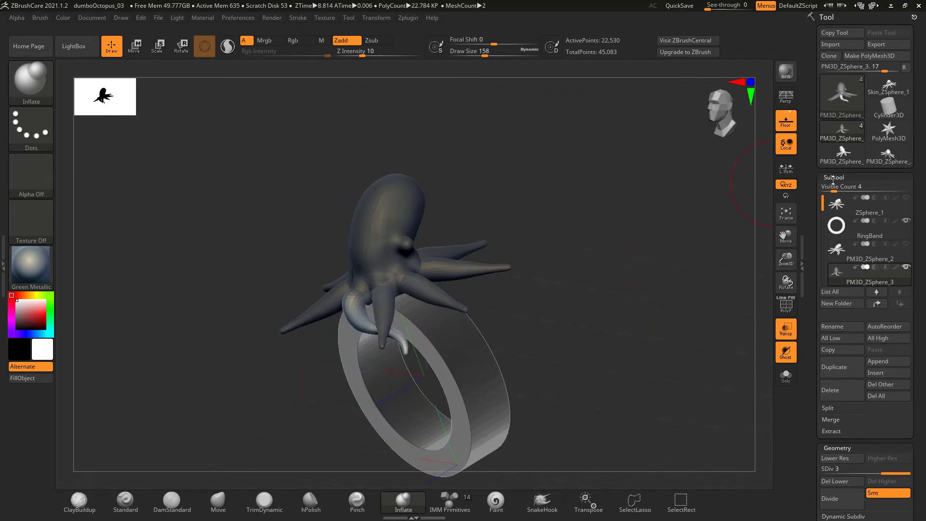
# Activate the ZSphere_1 subtool, hide the PM3D_ZSphere_3 mesh, and switch from the skin preview back to editable ZSpheres
pyautogui.click(849, 208)
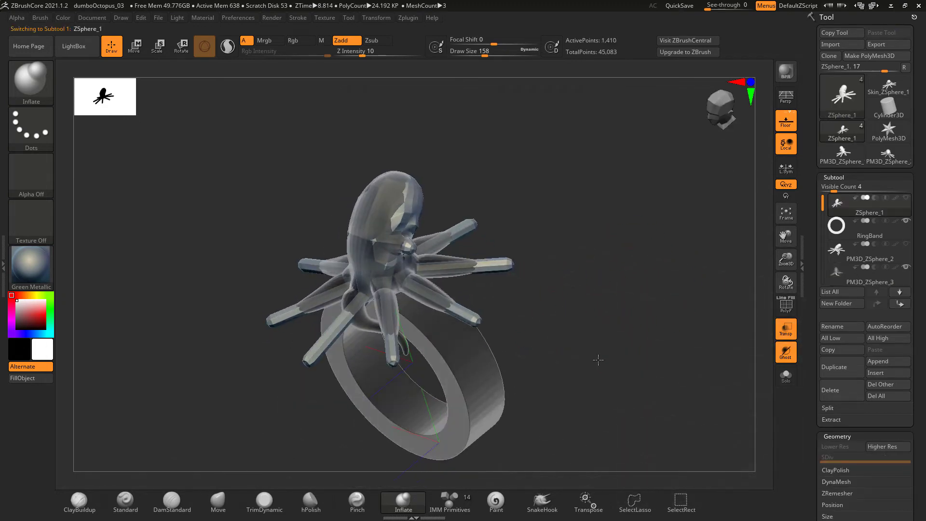
pyautogui.moveTo(598, 336)
pyautogui.mouseDown(button='right')
pyautogui.moveTo(603, 347)
pyautogui.moveTo(593, 351)
pyautogui.moveTo(614, 355)
pyautogui.moveTo(601, 337)
pyautogui.mouseUp(button='right')
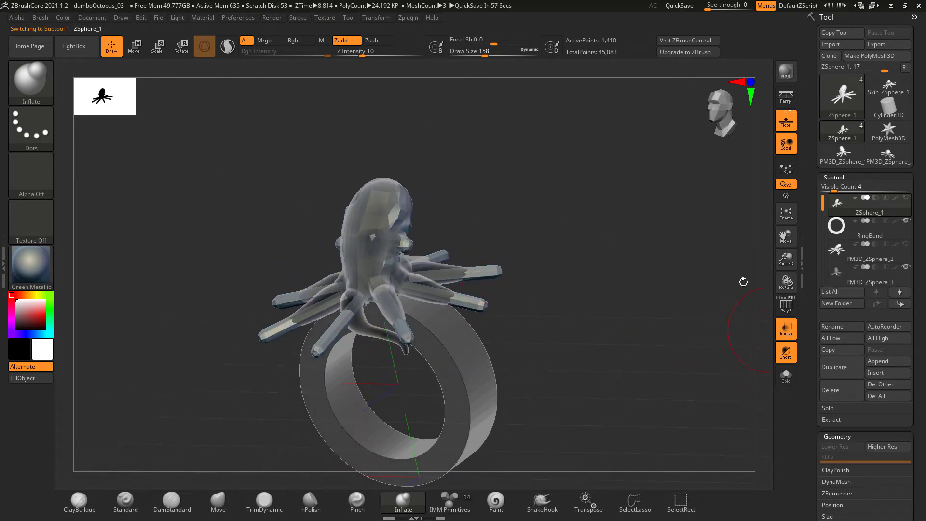
pyautogui.moveTo(598, 314)
pyautogui.mouseDown(button='right')
pyautogui.moveTo(595, 330)
pyautogui.moveTo(612, 289)
pyautogui.moveTo(611, 346)
pyautogui.moveTo(579, 348)
pyautogui.mouseUp(button='right')
pyautogui.click(906, 267)
pyautogui.press('a')
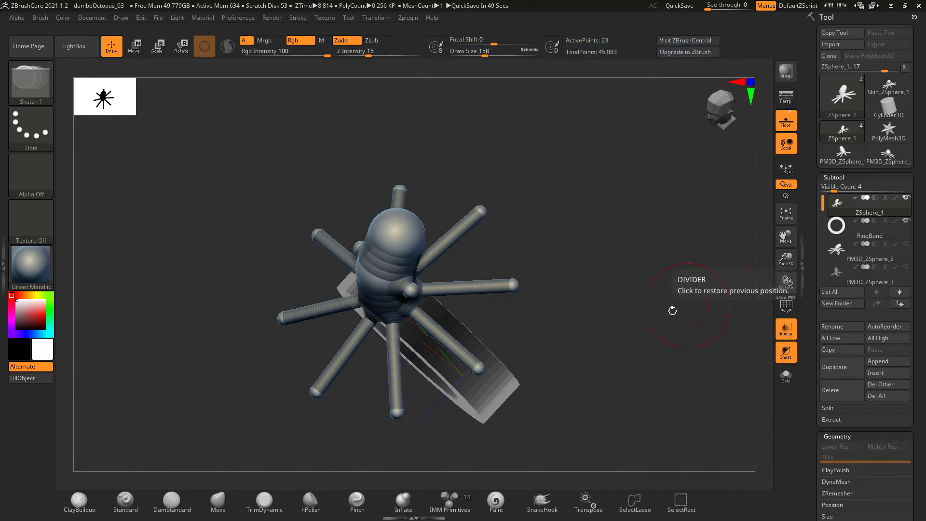
pyautogui.moveTo(527, 262); pyautogui.dragTo(540, 231)
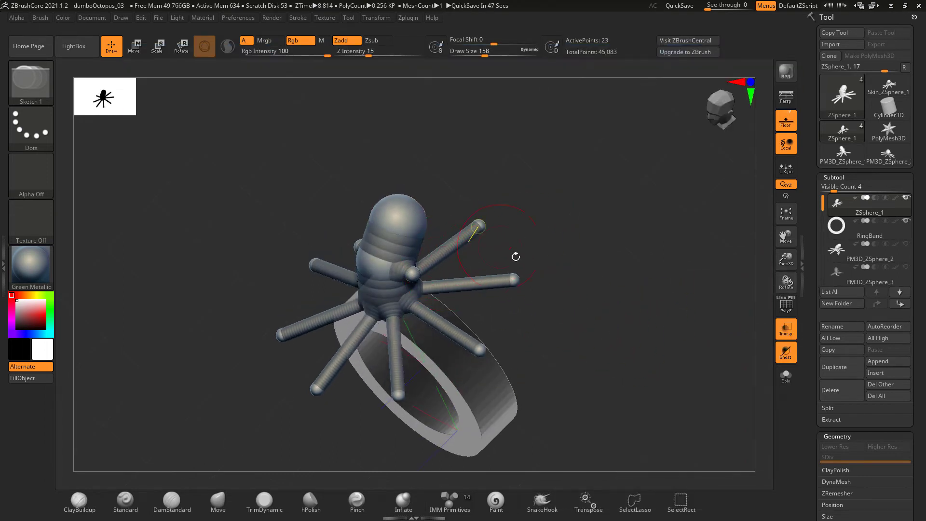
pyautogui.moveTo(594, 330)
pyautogui.mouseDown()
pyautogui.moveTo(600, 302)
pyautogui.moveTo(578, 326)
pyautogui.mouseUp()
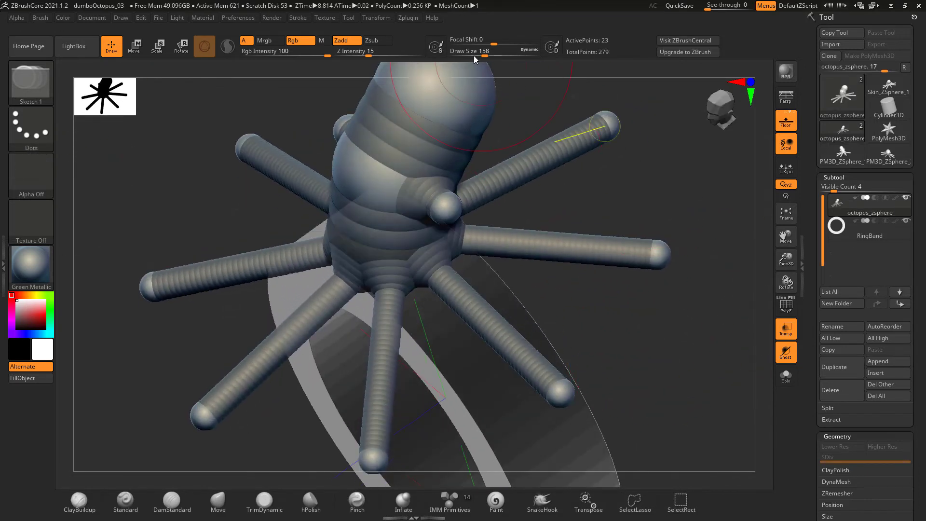
# Activate radial symmetry and insert a ZSphere near the base of all eight arms at draw size 39
pyautogui.click(376, 17)
pyautogui.click(423, 246)
pyautogui.click(387, 322)
pyautogui.click(390, 358)
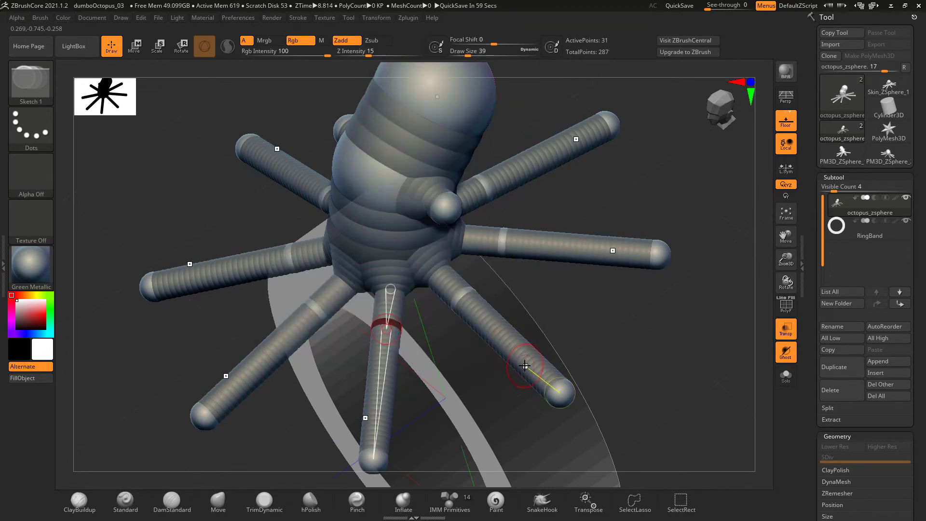
# Taper all eight arms by scaling their end ZSpheres down to points and enlarging the ZSpheres near their bases
pyautogui.press('e')
pyautogui.moveTo(559, 393)
pyautogui.mouseDown()
pyautogui.moveTo(475, 312)
pyautogui.moveTo(711, 432)
pyautogui.mouseUp()
pyautogui.moveTo(435, 272)
pyautogui.mouseDown()
pyautogui.moveTo(635, 348)
pyautogui.moveTo(680, 378)
pyautogui.moveTo(641, 375)
pyautogui.mouseUp()
# Insert a second ZSphere joint partway between the base joint and the tip of each arm
pyautogui.press('q')
pyautogui.click(485, 352)
pyautogui.moveTo(613, 343)
pyautogui.mouseDown()
pyautogui.moveTo(653, 346)
pyautogui.moveTo(653, 394)
pyautogui.moveTo(619, 370)
pyautogui.mouseUp()
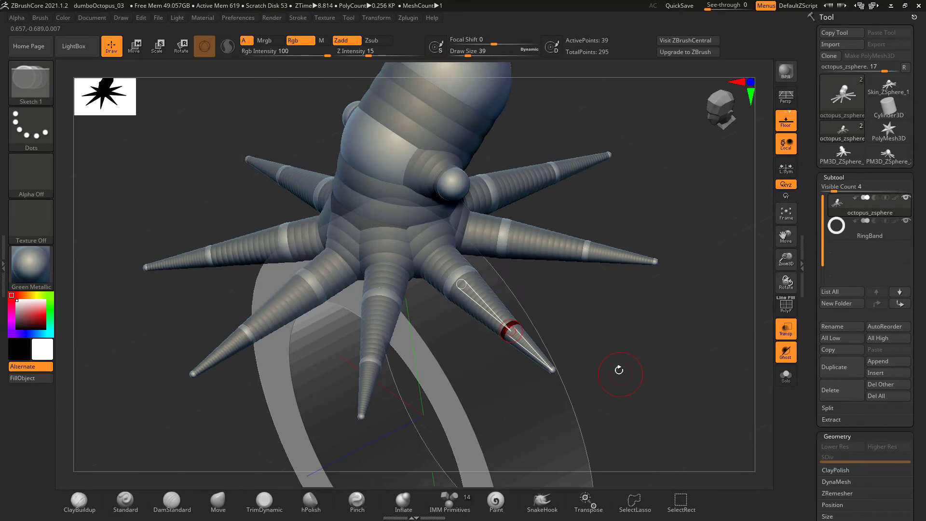
# Rotate the outer segments of the arm at the ring opening so it bends downward at its base joint
pyautogui.click(175, 55)
pyautogui.moveTo(118, 372); pyautogui.dragTo(123, 346)
pyautogui.moveTo(417, 430); pyautogui.dragTo(290, 367)
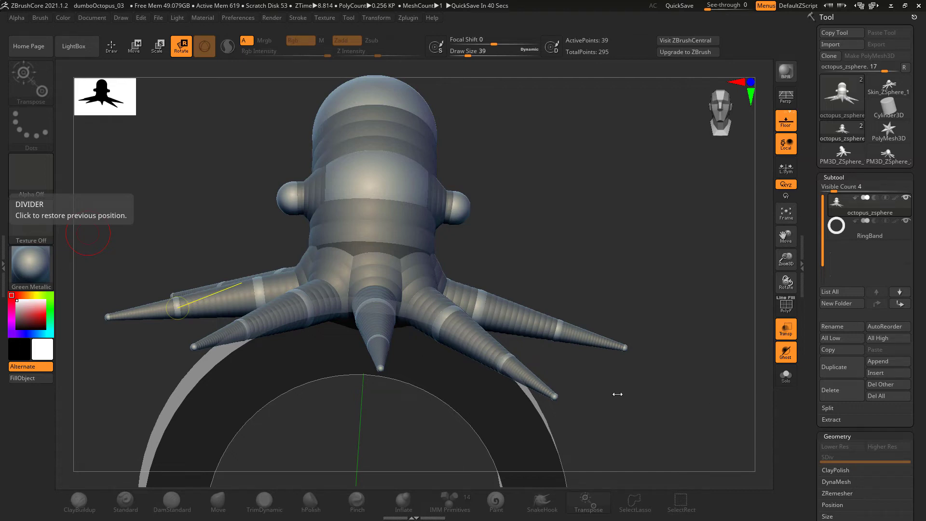
pyautogui.moveTo(617, 394); pyautogui.dragTo(529, 376)
pyautogui.moveTo(383, 367); pyautogui.dragTo(337, 332)
pyautogui.moveTo(337, 332); pyautogui.dragTo(432, 353, button='right')
pyautogui.moveTo(410, 395); pyautogui.dragTo(432, 353)
pyautogui.moveTo(460, 376); pyautogui.dragTo(388, 348, button='right')
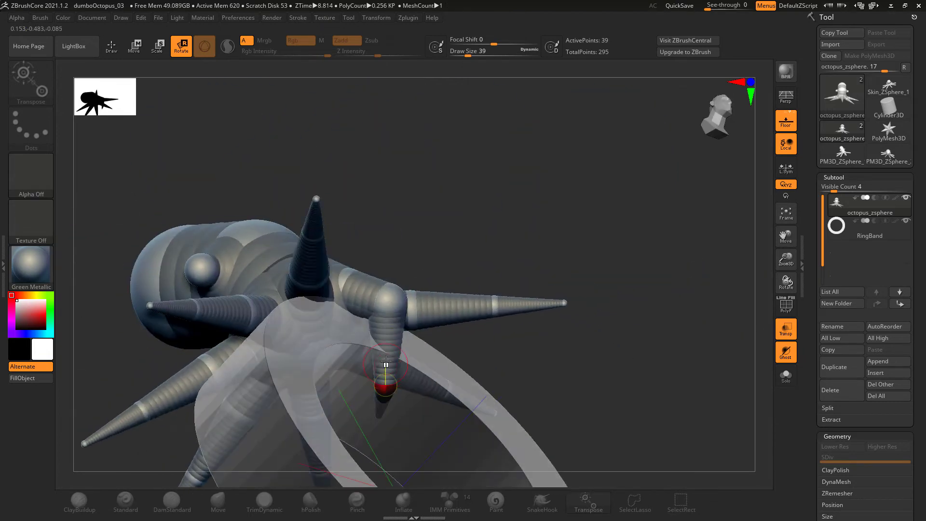
# Curl the tip segment of the bent arm inward toward the inside of the ring band
pyautogui.moveTo(423, 316); pyautogui.dragTo(459, 261, button='right')
pyautogui.moveTo(429, 338); pyautogui.dragTo(426, 386, button='right')
pyautogui.moveTo(426, 386); pyautogui.dragTo(276, 336)
pyautogui.moveTo(311, 457); pyautogui.dragTo(345, 358)
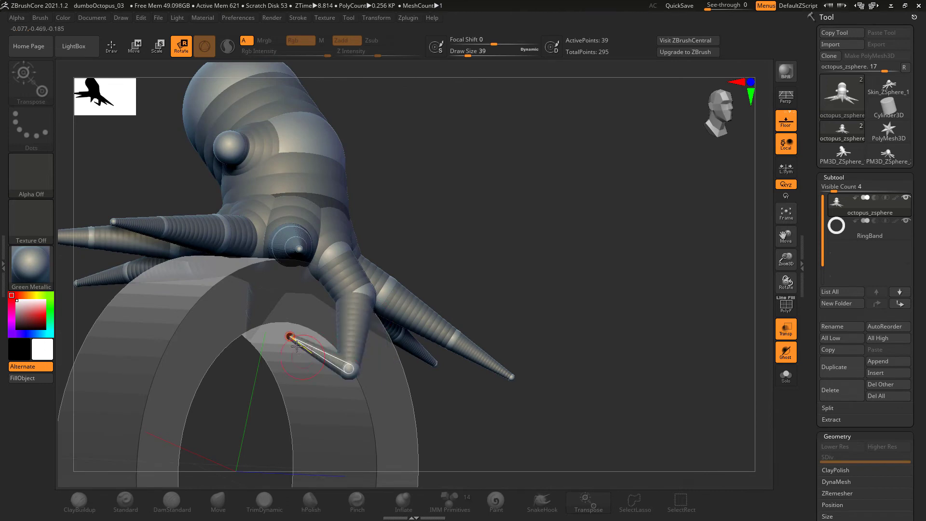
pyautogui.press('ctrl')
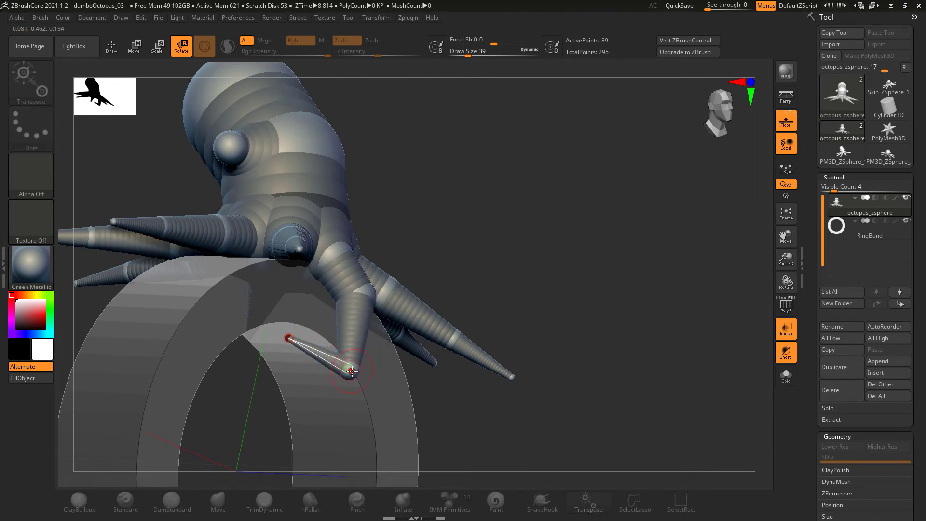
pyautogui.moveTo(267, 346); pyautogui.dragTo(369, 308)
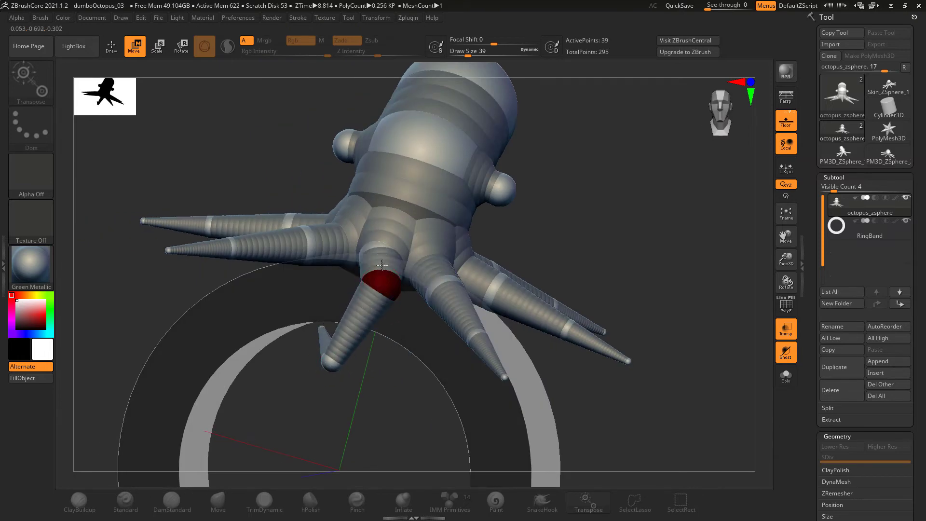
# Bend the neighbouring arm by moving its joints sideways along the ring and turning its tip upward
pyautogui.moveTo(336, 288); pyautogui.dragTo(322, 238)
pyautogui.moveTo(332, 300); pyautogui.dragTo(361, 356)
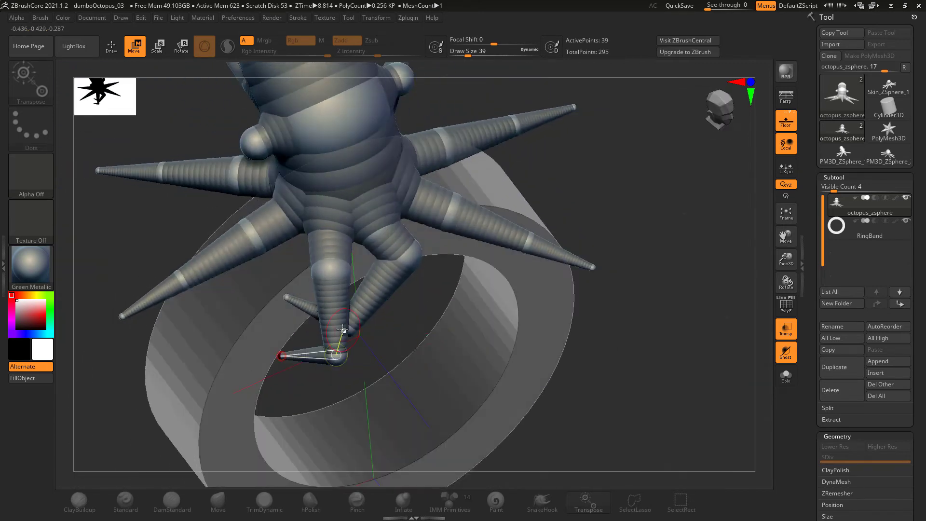
pyautogui.moveTo(266, 279); pyautogui.dragTo(279, 278)
pyautogui.moveTo(545, 373); pyautogui.dragTo(584, 360)
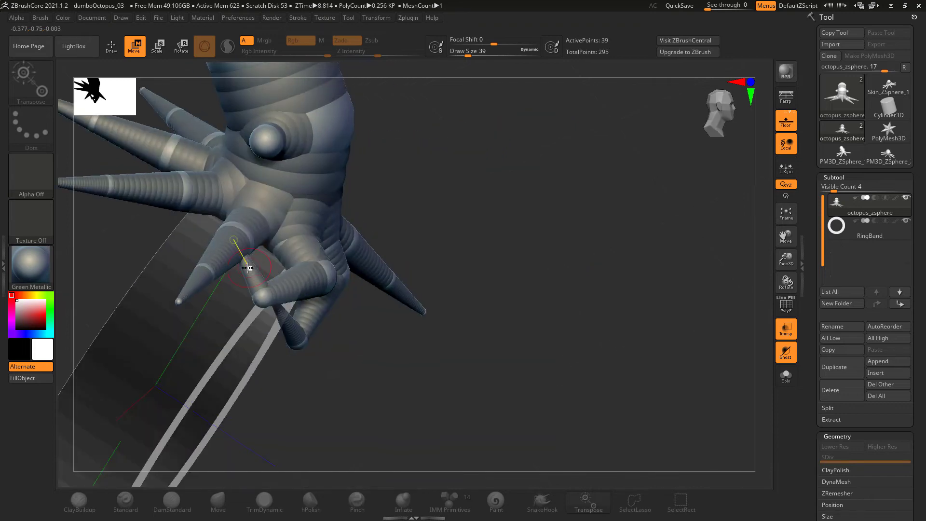
pyautogui.moveTo(255, 294); pyautogui.dragTo(259, 283)
pyautogui.moveTo(260, 396); pyautogui.dragTo(195, 409)
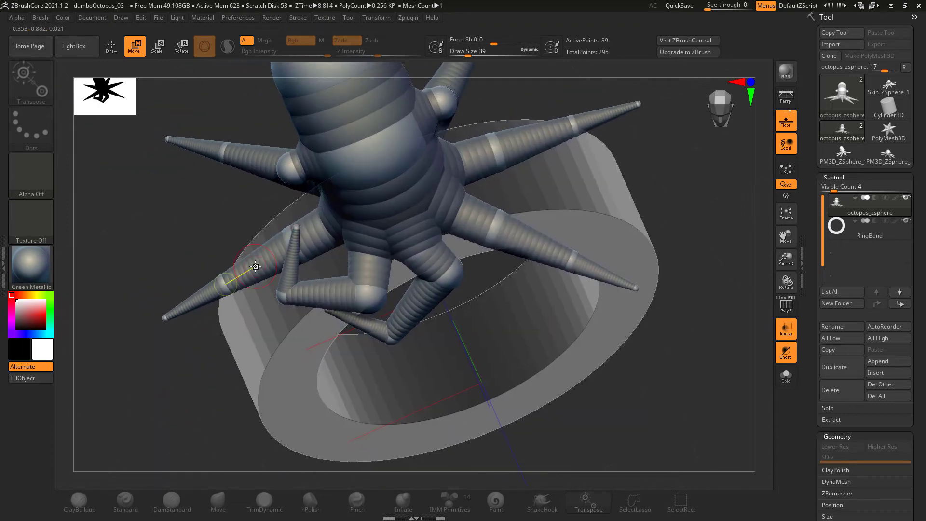
# Bend the third arm down over the ring's edge and point its tip toward the ring opening
pyautogui.moveTo(194, 270); pyautogui.dragTo(244, 312)
pyautogui.moveTo(203, 443); pyautogui.dragTo(260, 424)
pyautogui.moveTo(244, 313); pyautogui.dragTo(297, 324)
pyautogui.moveTo(289, 415); pyautogui.dragTo(232, 424)
pyautogui.moveTo(253, 376); pyautogui.dragTo(322, 373)
pyautogui.moveTo(511, 289); pyautogui.dragTo(492, 324)
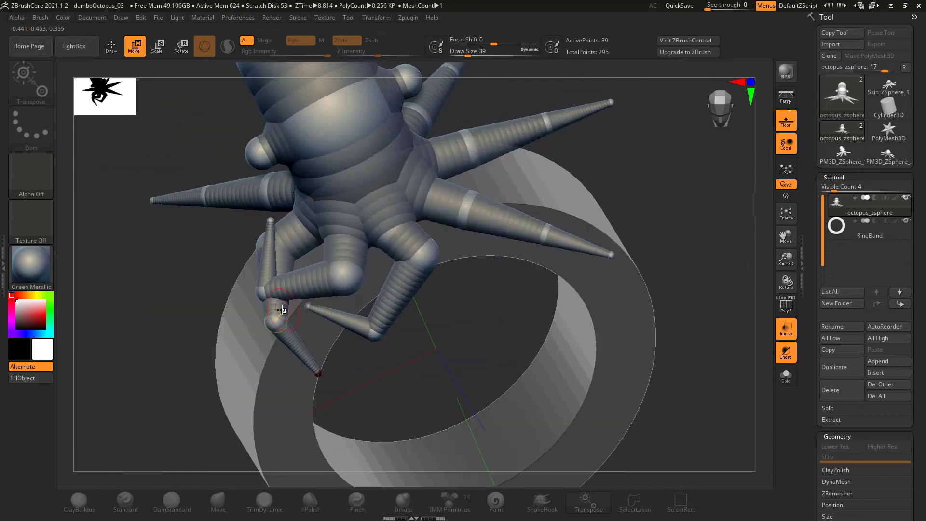
pyautogui.moveTo(275, 313); pyautogui.dragTo(294, 314)
pyautogui.moveTo(367, 362); pyautogui.dragTo(424, 348)
pyautogui.moveTo(299, 317); pyautogui.dragTo(314, 316)
pyautogui.moveTo(454, 328); pyautogui.dragTo(404, 336)
# Insert a ZSphere joint in the third bent arm and shift its joints to curl it over the ring's edge
pyautogui.press('q')
pyautogui.click(332, 313)
pyautogui.press('w')
pyautogui.moveTo(289, 366)
pyautogui.mouseDown()
pyautogui.moveTo(368, 314)
pyautogui.moveTo(348, 323)
pyautogui.mouseUp()
pyautogui.moveTo(453, 270); pyautogui.dragTo(384, 240)
pyautogui.moveTo(453, 308); pyautogui.dragTo(434, 299)
pyautogui.moveTo(385, 233); pyautogui.dragTo(372, 241)
pyautogui.moveTo(434, 318); pyautogui.dragTo(463, 290)
pyautogui.moveTo(383, 232); pyautogui.dragTo(374, 250)
pyautogui.moveTo(434, 321); pyautogui.dragTo(405, 294)
pyautogui.moveTo(352, 337); pyautogui.dragTo(348, 334)
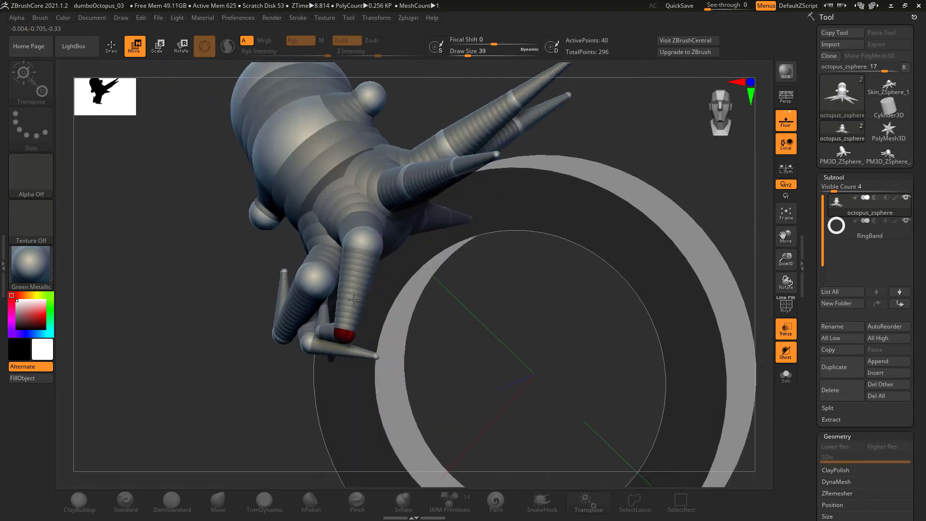
# Bend the next arm at its middle joint so its outer segment angles upward beside the ring
pyautogui.moveTo(415, 327); pyautogui.dragTo(458, 401)
pyautogui.moveTo(530, 344)
pyautogui.mouseDown()
pyautogui.moveTo(523, 303)
pyautogui.moveTo(464, 317)
pyautogui.mouseUp()
pyautogui.moveTo(496, 364); pyautogui.dragTo(484, 300)
pyautogui.moveTo(390, 368); pyautogui.dragTo(365, 311)
pyautogui.moveTo(443, 398); pyautogui.dragTo(429, 321)
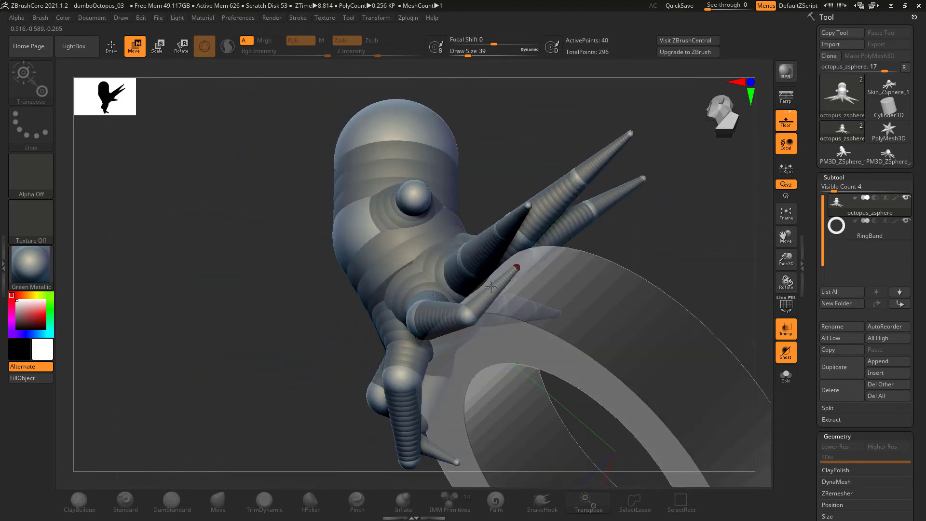
# Move that arm's outer joints downward and fold its tip segment back toward the body
pyautogui.moveTo(489, 287); pyautogui.dragTo(413, 341)
pyautogui.moveTo(590, 214); pyautogui.dragTo(638, 257, button='right')
pyautogui.moveTo(496, 230); pyautogui.dragTo(471, 341)
pyautogui.moveTo(471, 341); pyautogui.dragTo(448, 302, button='right')
pyautogui.moveTo(449, 302); pyautogui.dragTo(407, 383)
pyautogui.moveTo(407, 384); pyautogui.dragTo(426, 383, button='right')
pyautogui.moveTo(425, 383); pyautogui.dragTo(388, 380)
pyautogui.moveTo(556, 361); pyautogui.dragTo(558, 379, button='right')
pyautogui.moveTo(557, 378); pyautogui.dragTo(404, 299)
pyautogui.moveTo(358, 256); pyautogui.dragTo(366, 353)
# Insert a ZSphere joint in the folded arm and reposition its segments to round out the bend
pyautogui.press('q')
pyautogui.click(333, 346)
pyautogui.press('w')
pyautogui.moveTo(536, 202); pyautogui.dragTo(585, 353)
pyautogui.moveTo(437, 220); pyautogui.dragTo(419, 324)
# Insert another joint in the folded arm and rotate its outer part inward over the ring
pyautogui.press('q')
pyautogui.click(402, 289)
pyautogui.moveTo(408, 285)
pyautogui.mouseDown()
pyautogui.moveTo(422, 202)
pyautogui.moveTo(370, 241)
pyautogui.mouseUp()
pyautogui.press('r')
pyautogui.moveTo(396, 261); pyautogui.dragTo(252, 289, button='right')
pyautogui.press('w')
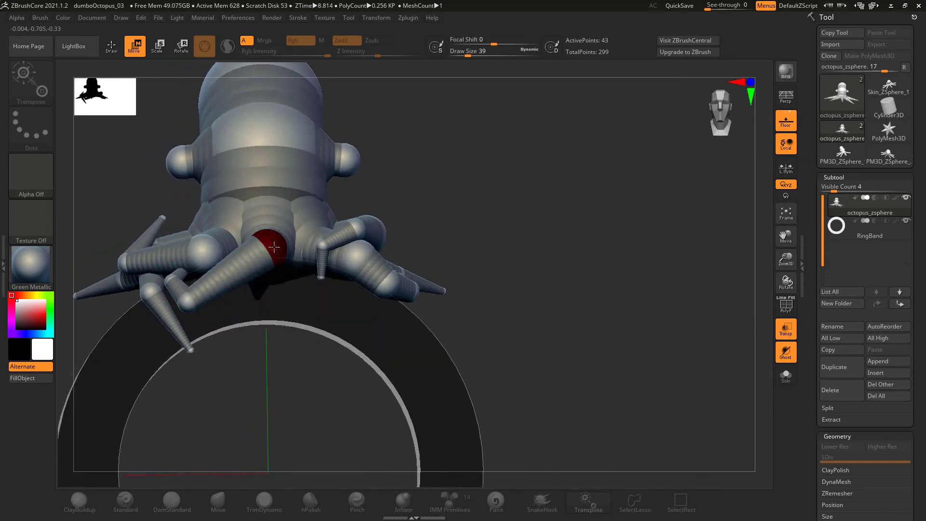
# Add a joint to the arm's outer segment and tuck its tip back against the arm's base
pyautogui.moveTo(192, 281); pyautogui.dragTo(198, 336, button='right')
pyautogui.moveTo(259, 379)
pyautogui.mouseDown(button='right')
pyautogui.moveTo(368, 436)
pyautogui.moveTo(438, 366)
pyautogui.mouseUp(button='right')
pyautogui.press('q')
pyautogui.click(353, 297)
pyautogui.press('w')
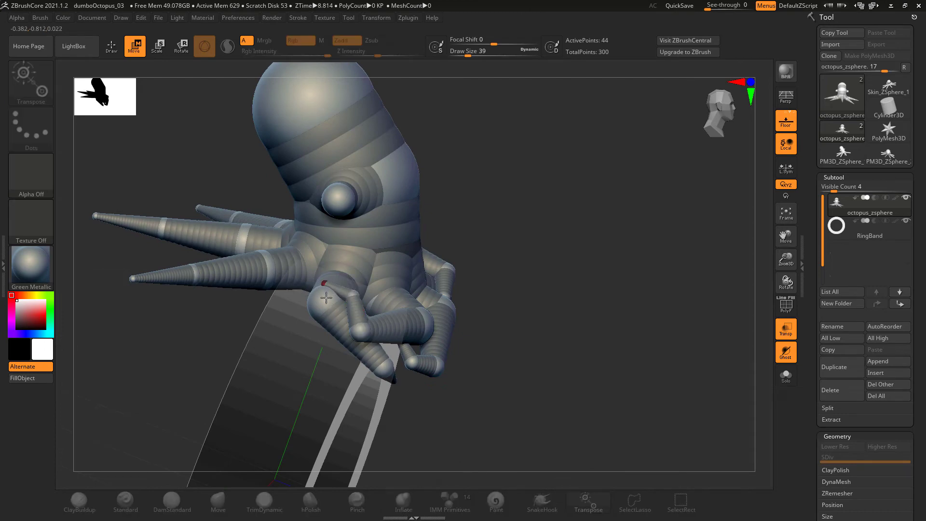
pyautogui.moveTo(343, 287); pyautogui.dragTo(504, 239, button='right')
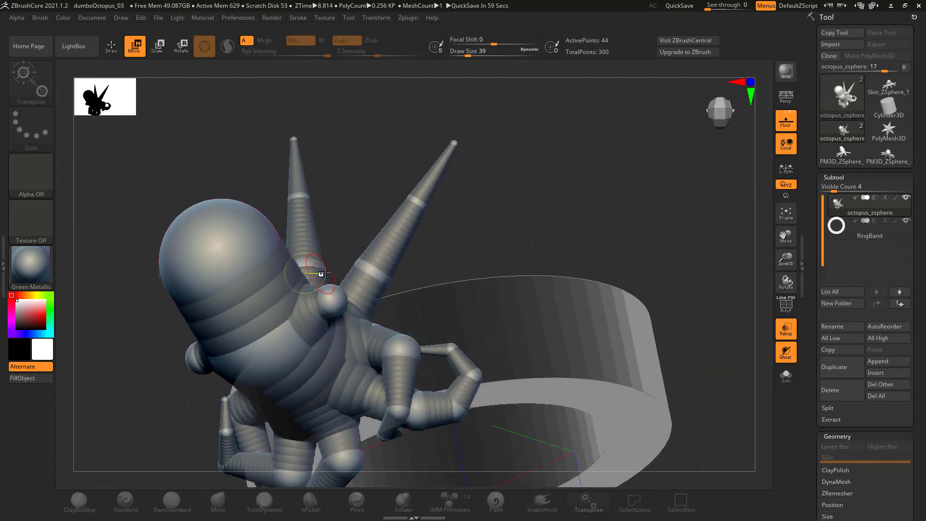
# Bend the next straight arm at its joints so its tip points down toward the ring's outer face
pyautogui.moveTo(416, 203); pyautogui.dragTo(453, 242)
pyautogui.moveTo(478, 265); pyautogui.dragTo(448, 301, button='right')
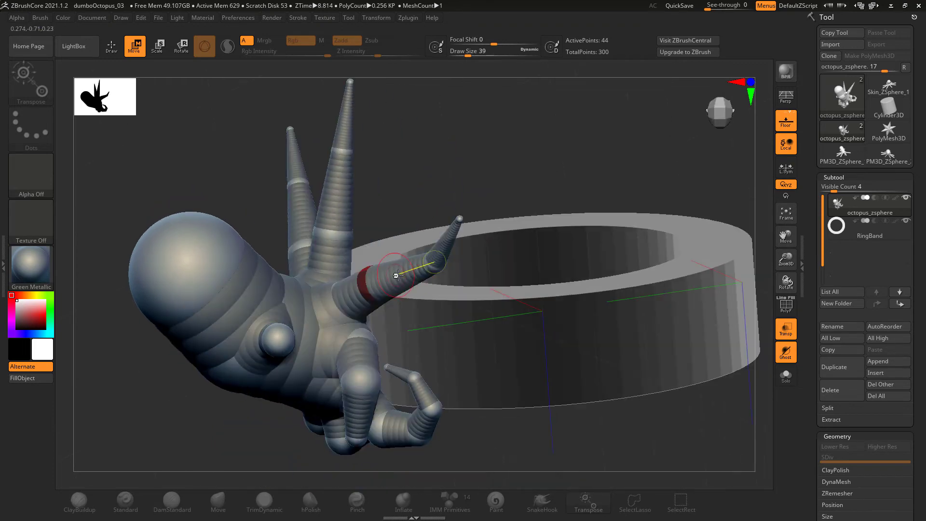
pyautogui.moveTo(423, 258); pyautogui.dragTo(430, 241)
pyautogui.moveTo(426, 153); pyautogui.dragTo(396, 336, button='right')
pyautogui.moveTo(412, 404); pyautogui.dragTo(398, 328, button='right')
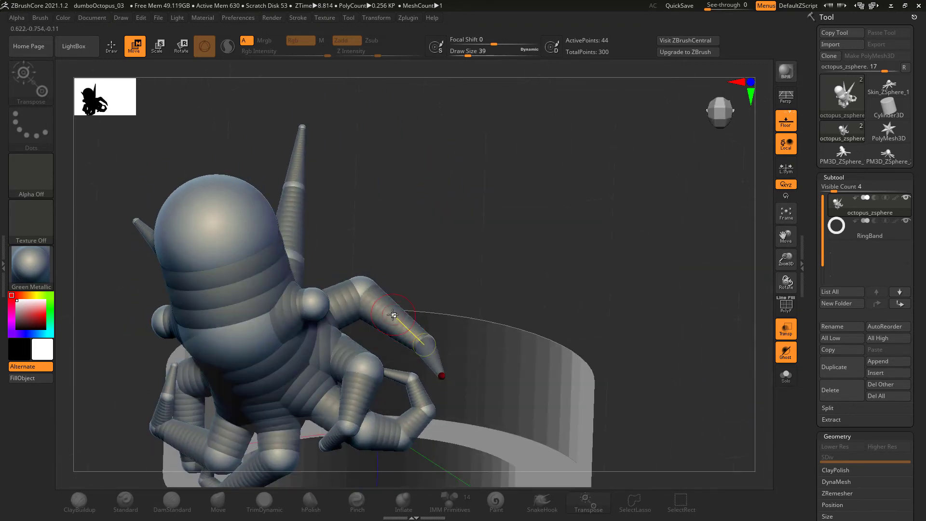
# Reposition the middle and tip joints of the newly bent arm to curl it closer to the ring band
pyautogui.moveTo(472, 256); pyautogui.dragTo(314, 386, button='right')
pyautogui.moveTo(311, 384); pyautogui.dragTo(289, 389)
pyautogui.moveTo(290, 389); pyautogui.dragTo(268, 416, button='right')
pyautogui.moveTo(405, 338); pyautogui.dragTo(341, 283, button='right')
pyautogui.moveTo(341, 283); pyautogui.dragTo(386, 269)
pyautogui.moveTo(425, 263); pyautogui.dragTo(434, 279, button='right')
# Insert two more ZSphere joints in the newly bent arm and offset them to smooth its curve
pyautogui.press('q')
pyautogui.click(392, 301)
pyautogui.press('w')
pyautogui.moveTo(392, 302); pyautogui.dragTo(412, 313)
pyautogui.press('q')
pyautogui.click(369, 363)
pyautogui.press('w')
# Add a joint to the bent arm on the ring's outer face and pull its segment inward
pyautogui.moveTo(345, 368); pyautogui.dragTo(393, 321, button='right')
pyautogui.moveTo(517, 325)
pyautogui.mouseDown(button='right')
pyautogui.moveTo(380, 325)
pyautogui.moveTo(634, 182)
pyautogui.moveTo(646, 234)
pyautogui.moveTo(149, 331)
pyautogui.mouseUp(button='right')
pyautogui.press('q')
pyautogui.press('w')
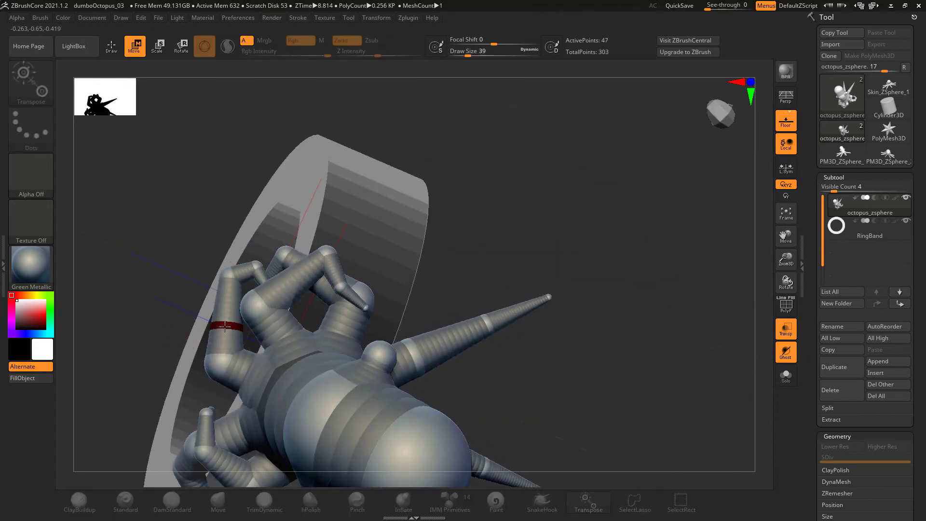
pyautogui.moveTo(210, 326); pyautogui.dragTo(262, 268, button='right')
# Insert a joint in the arm's tapered tip segment and curl the tip slightly
pyautogui.moveTo(446, 190); pyautogui.dragTo(298, 217, button='right')
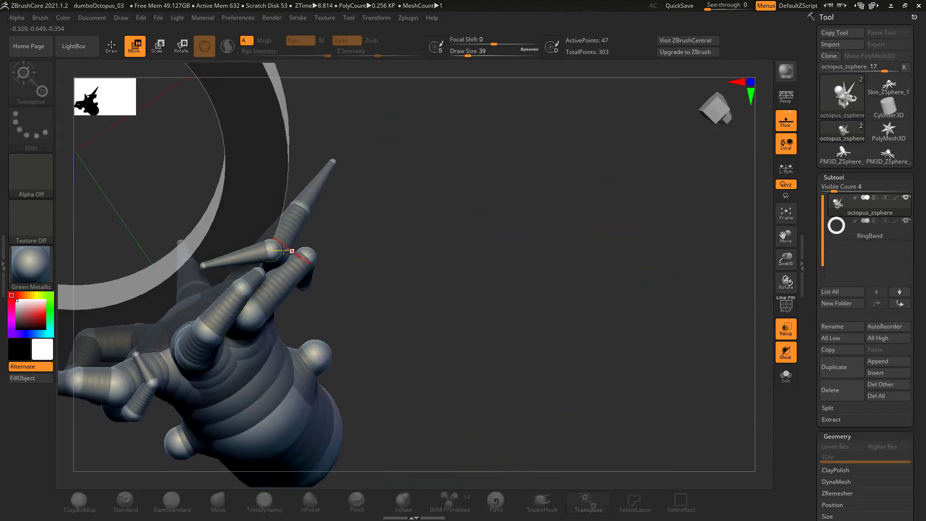
pyautogui.press('q')
pyautogui.click(234, 258)
pyautogui.press('w')
pyautogui.moveTo(202, 264); pyautogui.dragTo(211, 280)
# Move the neighbouring arm's joints outward from its base so it stretches across the ring band
pyautogui.moveTo(233, 282); pyautogui.dragTo(251, 395, button='right')
pyautogui.moveTo(239, 362); pyautogui.dragTo(268, 368)
pyautogui.moveTo(263, 441); pyautogui.dragTo(327, 415)
pyautogui.moveTo(341, 467); pyautogui.dragTo(392, 411)
pyautogui.moveTo(424, 410); pyautogui.dragTo(217, 291, button='right')
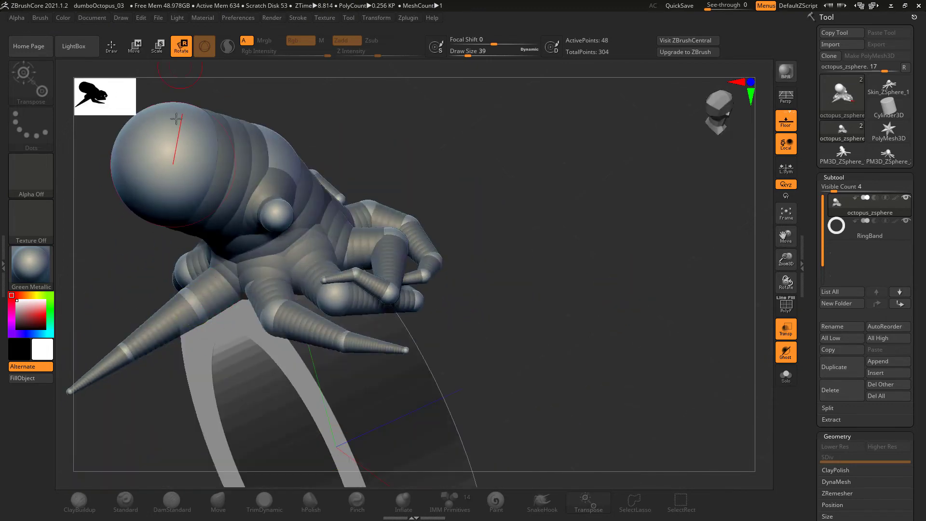
# Rotate the remaining straight arm's segments so it bends at an elbow and crosses in front of its neighbour
pyautogui.moveTo(199, 302); pyautogui.dragTo(233, 333)
pyautogui.moveTo(520, 365); pyautogui.dragTo(622, 359, button='right')
pyautogui.moveTo(231, 361); pyautogui.dragTo(405, 281)
pyautogui.moveTo(405, 281); pyautogui.dragTo(366, 285, button='right')
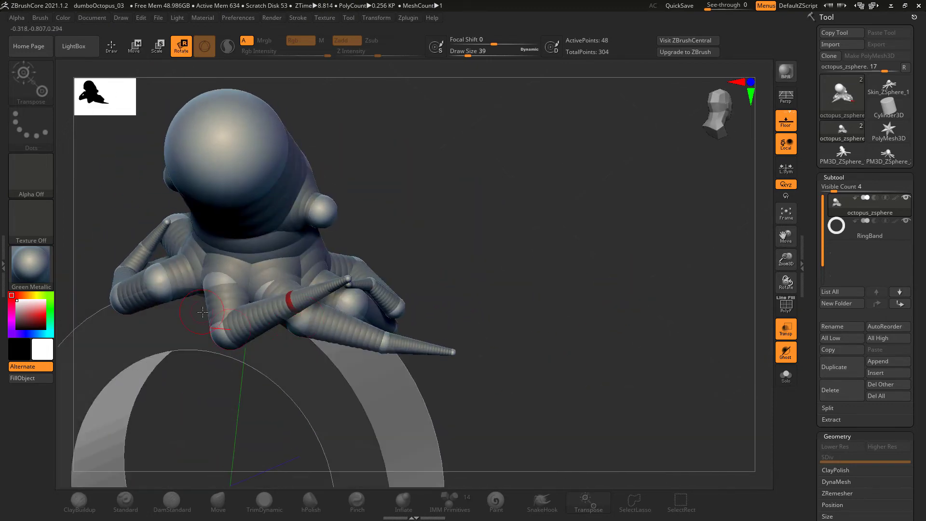
pyautogui.moveTo(217, 324); pyautogui.dragTo(292, 286, button='right')
pyautogui.moveTo(498, 323); pyautogui.dragTo(271, 275, button='right')
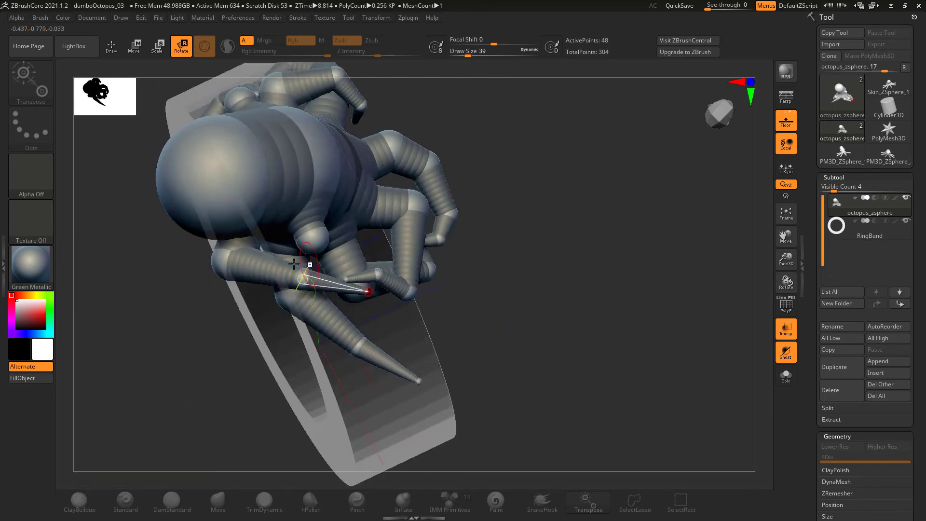
# Reposition the crossing arm's segments, then insert a joint beyond its elbow and move it to soften the bend
pyautogui.press('w')
pyautogui.moveTo(260, 311); pyautogui.dragTo(210, 303, button='right')
pyautogui.moveTo(449, 351); pyautogui.dragTo(234, 324, button='right')
pyautogui.press('q')
pyautogui.click(249, 275)
pyautogui.press('w')
pyautogui.moveTo(249, 275); pyautogui.dragTo(237, 279)
# Insert a second joint in the crossing arm's middle and offset it to round the curve
pyautogui.press('q')
pyautogui.click(274, 312)
pyautogui.press('w')
pyautogui.moveTo(275, 311); pyautogui.dragTo(269, 302)
pyautogui.moveTo(379, 328); pyautogui.dragTo(356, 352, button='right')
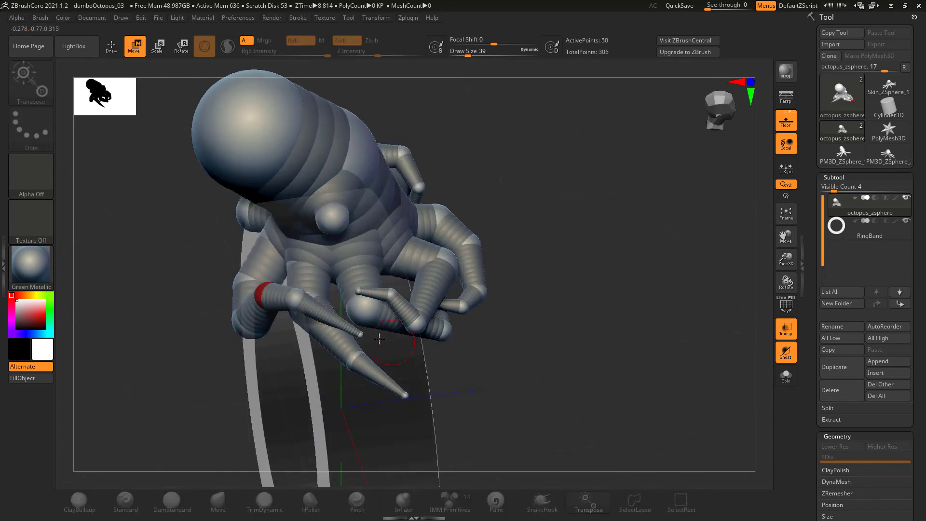
# Add a joint to the crossing arm's tapered tip segment and bend the tip there
pyautogui.press('q')
pyautogui.click(334, 318)
pyautogui.press('w')
pyautogui.moveTo(540, 401); pyautogui.dragTo(553, 367, button='right')
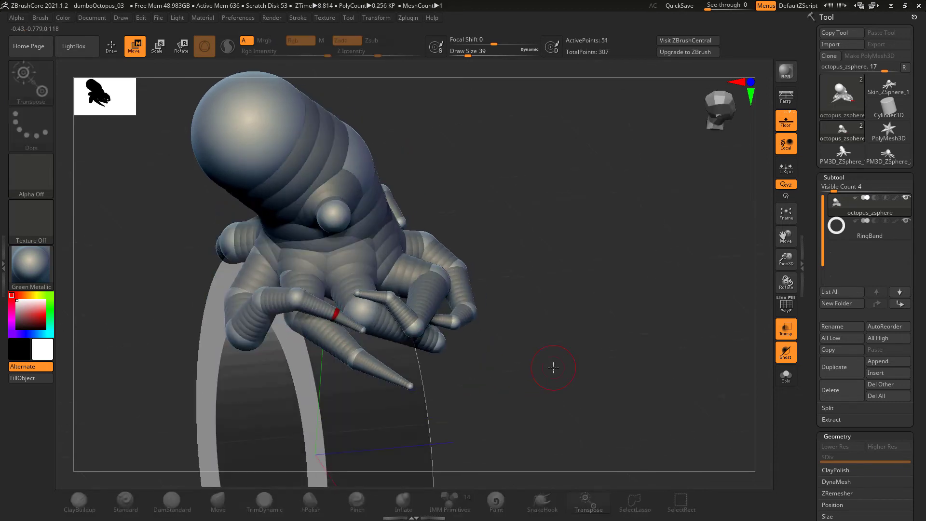
pyautogui.moveTo(342, 323); pyautogui.dragTo(321, 300, button='right')
# Shift the crossing arm's tip and middle joints to shape its curl beneath the head
pyautogui.moveTo(293, 246)
pyautogui.mouseDown(button='right')
pyautogui.moveTo(303, 273)
pyautogui.moveTo(331, 285)
pyautogui.moveTo(289, 233)
pyautogui.mouseUp(button='right')
pyautogui.moveTo(288, 234); pyautogui.dragTo(324, 282)
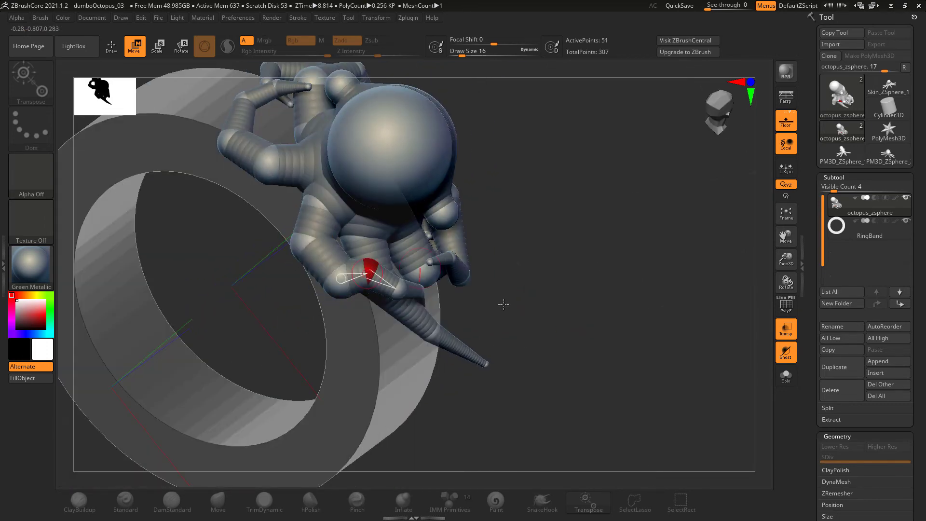
pyautogui.moveTo(545, 309); pyautogui.dragTo(434, 290, button='right')
pyautogui.moveTo(369, 274); pyautogui.dragTo(420, 282)
# Curl the neighbouring extended arm inward by moving its elbow and outer joints around the ring band
pyautogui.moveTo(536, 301); pyautogui.dragTo(271, 297, button='right')
pyautogui.moveTo(333, 254); pyautogui.dragTo(329, 232)
pyautogui.moveTo(284, 333); pyautogui.dragTo(250, 300)
pyautogui.moveTo(250, 300); pyautogui.dragTo(331, 352, button='right')
pyautogui.moveTo(330, 352)
pyautogui.mouseDown()
pyautogui.moveTo(322, 386)
pyautogui.moveTo(269, 423)
pyautogui.mouseUp()
pyautogui.moveTo(490, 403); pyautogui.dragTo(432, 360, button='right')
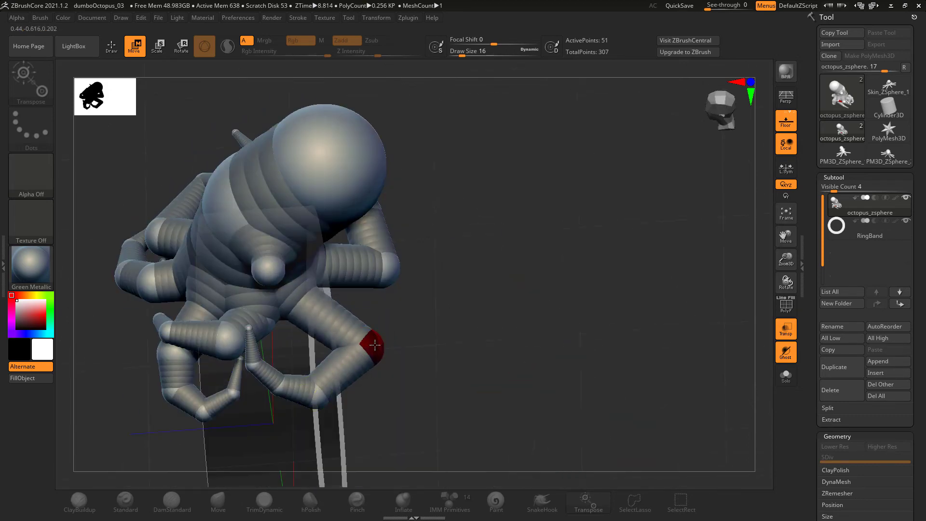
# Insert two joints in the curled arm beneath the head and bend its tip segment toward the body
pyautogui.press('q')
pyautogui.click(315, 305)
pyautogui.click(339, 370)
pyautogui.press('w')
pyautogui.moveTo(497, 356); pyautogui.dragTo(477, 290, button='right')
pyautogui.click(284, 357)
pyautogui.moveTo(271, 331); pyautogui.dragTo(251, 295, button='right')
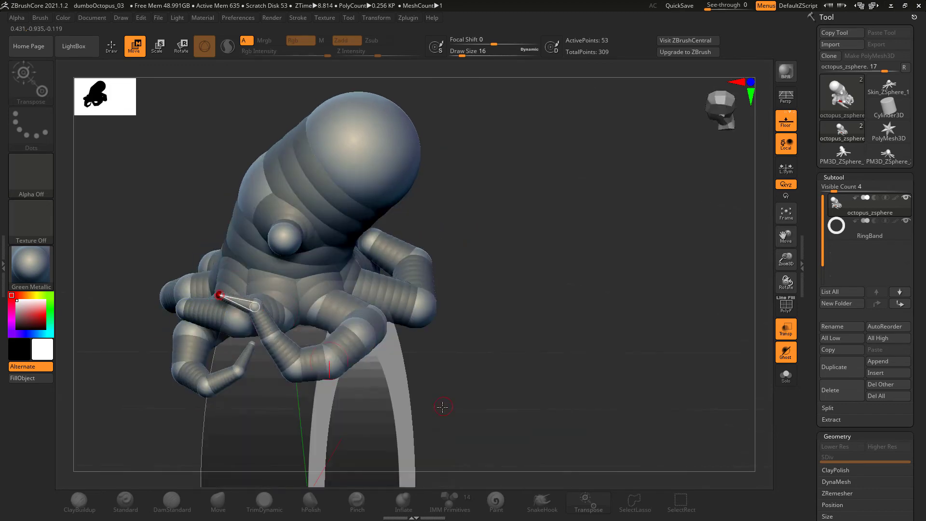
# Adjust the curled arm's outer joints so its tip rises and hooks back toward the eye
pyautogui.moveTo(461, 411); pyautogui.dragTo(293, 316, button='right')
pyautogui.moveTo(241, 270); pyautogui.dragTo(568, 343, button='right')
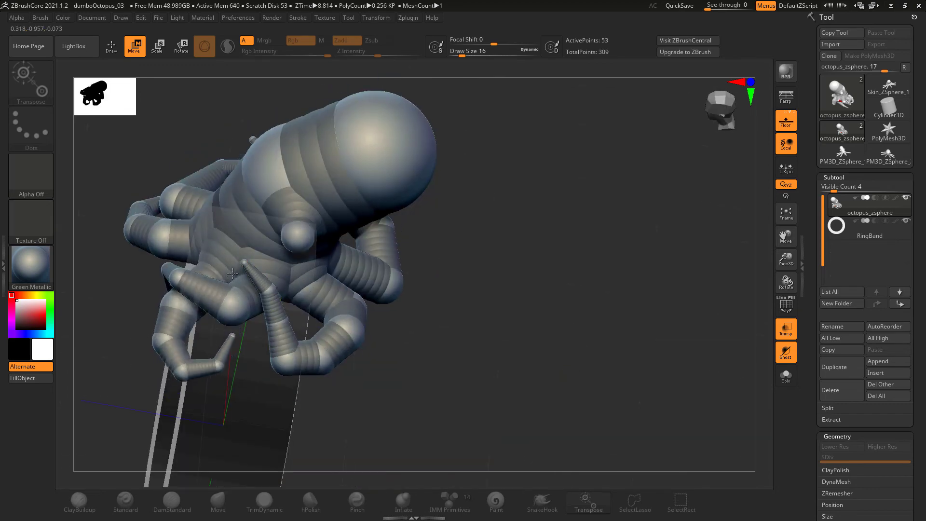
pyautogui.moveTo(245, 262); pyautogui.dragTo(230, 271)
pyautogui.moveTo(229, 272); pyautogui.dragTo(289, 308, button='right')
pyautogui.moveTo(290, 304); pyautogui.dragTo(275, 282)
pyautogui.moveTo(275, 283); pyautogui.dragTo(239, 262, button='right')
pyautogui.moveTo(238, 262); pyautogui.dragTo(236, 269)
# Insert a joint in the hooked arm's upturned segment and reposition it to refine the curl
pyautogui.moveTo(236, 268)
pyautogui.keyDown('ctrl'); pyautogui.mouseDown(button='right')
pyautogui.moveTo(702, 372)
pyautogui.moveTo(685, 386)
pyautogui.mouseUp(button='right'); pyautogui.keyUp('ctrl')
pyautogui.press('q')
pyautogui.click(295, 320)
pyautogui.keyDown('ctrl'); pyautogui.moveTo(626, 335); pyautogui.dragTo(403, 324, button='right'); pyautogui.keyUp('ctrl')
pyautogui.press('w')
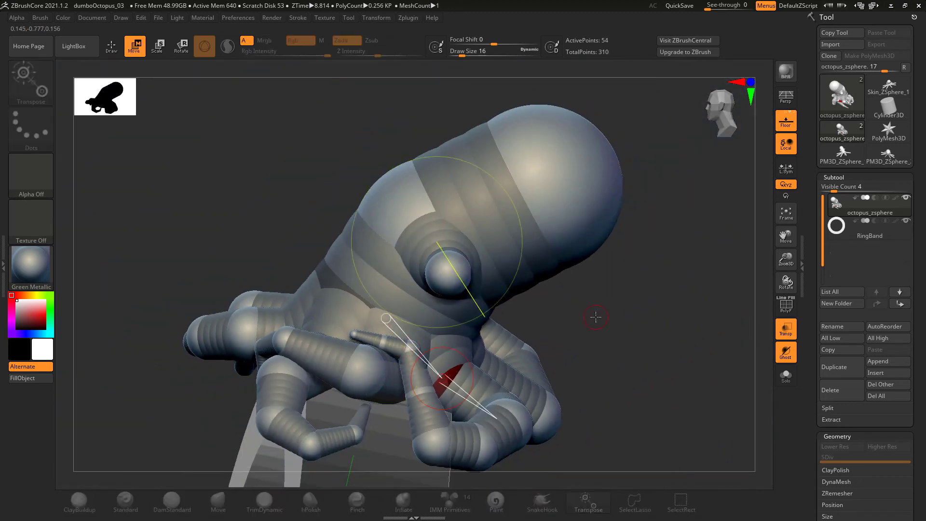
pyautogui.moveTo(672, 354); pyautogui.dragTo(429, 374, button='right')
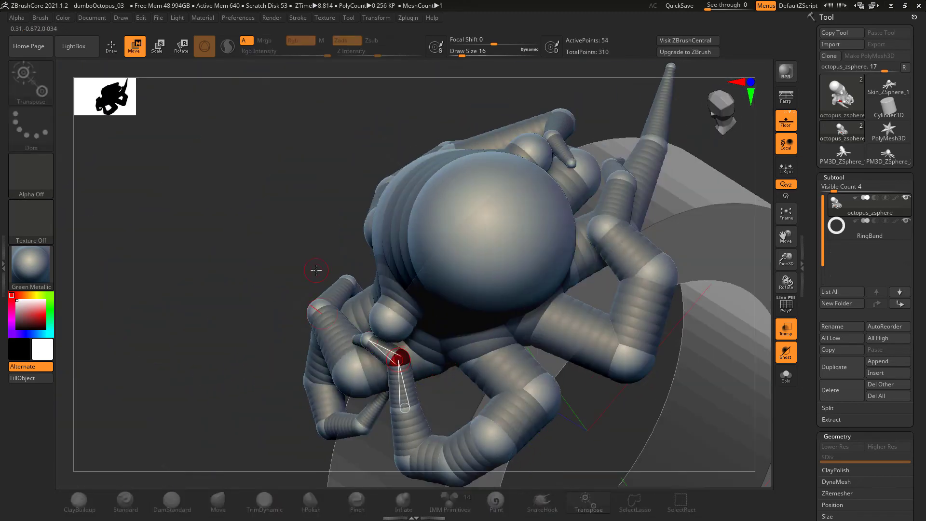
pyautogui.moveTo(305, 232); pyautogui.dragTo(370, 330, button='right')
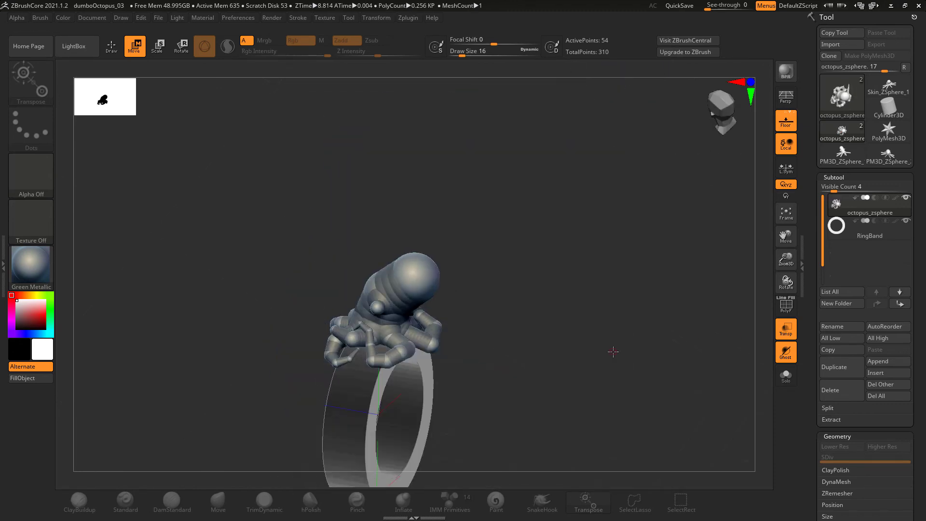
# Preview the octopus's adaptive skin and inspect the arm pose on the ring
pyautogui.press('w')
pyautogui.moveTo(612, 351); pyautogui.dragTo(701, 342, button='right')
pyautogui.press('a')
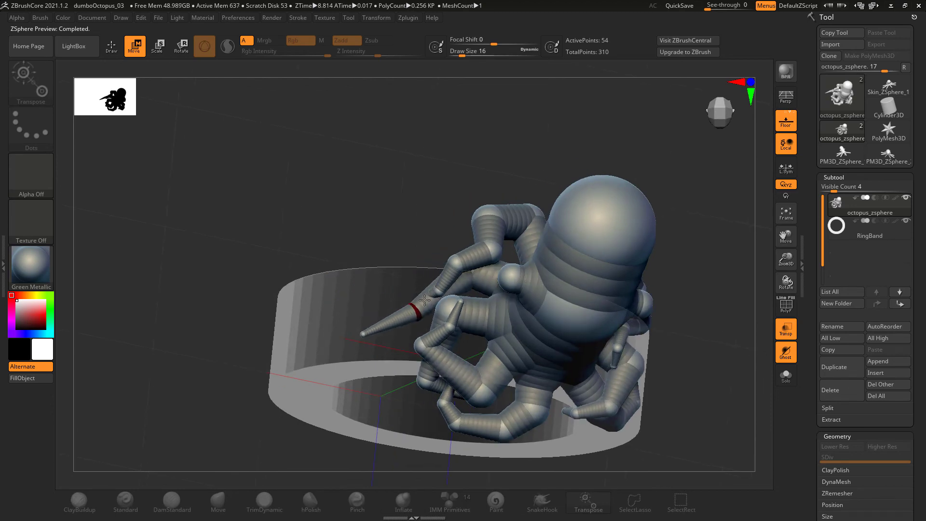
# Insert two joints in the straight-tipped arm in front of the eye and bend its end segments
pyautogui.moveTo(448, 356); pyautogui.dragTo(280, 312, button='right')
pyautogui.press('q')
pyautogui.click(316, 311)
pyautogui.press('w')
pyautogui.moveTo(316, 311); pyautogui.dragTo(325, 362)
pyautogui.moveTo(367, 371)
pyautogui.mouseDown(button='right')
pyautogui.moveTo(504, 370)
pyautogui.moveTo(381, 350)
pyautogui.moveTo(280, 356)
pyautogui.moveTo(285, 328)
pyautogui.moveTo(354, 350)
pyautogui.moveTo(386, 322)
pyautogui.moveTo(455, 342)
pyautogui.mouseUp(button='right')
pyautogui.click(386, 322)
pyautogui.press('w')
# Add two more joints along the bent arm to soften its curve over the ring
pyautogui.moveTo(531, 353); pyautogui.dragTo(416, 305, button='right')
pyautogui.press('q')
pyautogui.click(393, 314)
pyautogui.press('w')
pyautogui.press('q')
pyautogui.moveTo(309, 407); pyautogui.dragTo(339, 400, button='right')
pyautogui.click(339, 355)
pyautogui.press('w')
# Insert another pair of joints in the arms around the ring to break up their long straight segments
pyautogui.moveTo(366, 367); pyautogui.dragTo(585, 317, button='right')
pyautogui.press('q')
pyautogui.click(339, 353)
pyautogui.press('w')
pyautogui.moveTo(340, 354)
pyautogui.mouseDown(button='right')
pyautogui.moveTo(410, 337)
pyautogui.moveTo(337, 309)
pyautogui.mouseUp(button='right')
pyautogui.press('q')
pyautogui.click(336, 309)
pyautogui.press('w')
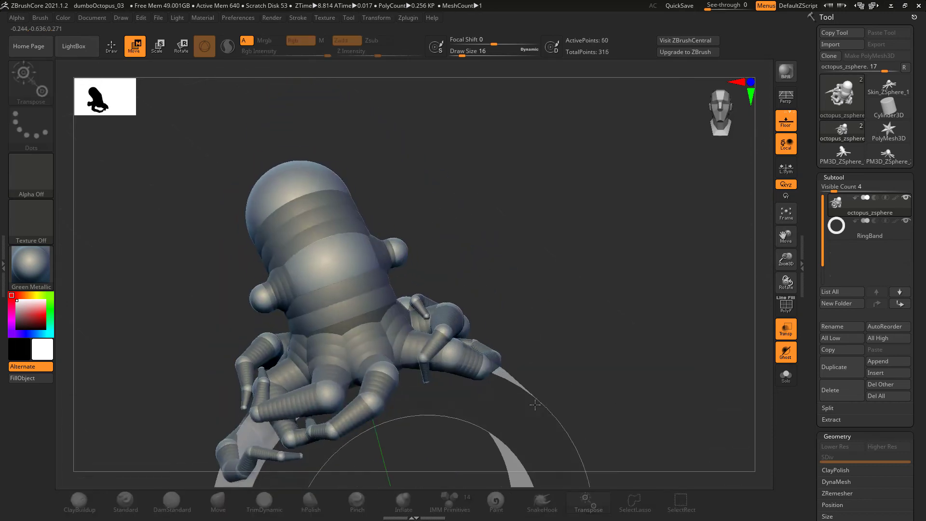
# Insert two joints in the front-centre arm where it bends over the ring's edge
pyautogui.moveTo(536, 406); pyautogui.dragTo(631, 357)
pyautogui.press('q')
pyautogui.click(338, 391)
pyautogui.press('w')
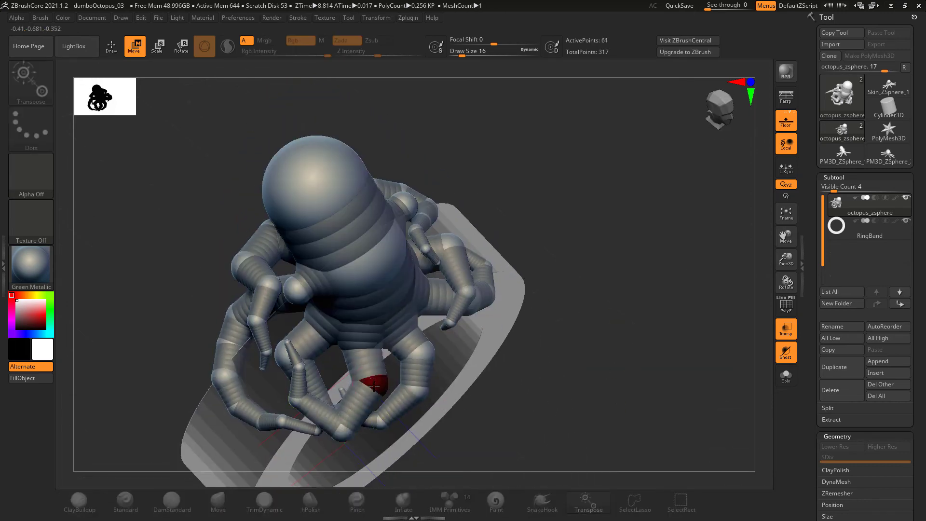
pyautogui.moveTo(464, 467)
pyautogui.keyDown('alt'); pyautogui.mouseDown()
pyautogui.moveTo(504, 418)
pyautogui.moveTo(593, 434)
pyautogui.mouseUp(); pyautogui.keyUp('alt')
pyautogui.press('q')
pyautogui.click(360, 360)
pyautogui.press('w')
# Insert a joint in the front arm's upper segment and shift it slightly inward
pyautogui.moveTo(322, 334); pyautogui.dragTo(356, 342, button='right')
pyautogui.moveTo(342, 295); pyautogui.dragTo(417, 379, button='right')
pyautogui.press('q')
pyautogui.click(403, 341)
pyautogui.press('w')
pyautogui.moveTo(404, 342); pyautogui.dragTo(384, 339)
# Insert two joints in the front arm's lower bend and reposition them to round the curve
pyautogui.press('q')
pyautogui.click(385, 388)
pyautogui.press('w')
pyautogui.moveTo(385, 388); pyautogui.dragTo(555, 266)
pyautogui.press('q')
pyautogui.click(371, 372)
pyautogui.press('w')
pyautogui.moveTo(372, 372); pyautogui.dragTo(388, 389)
# Add two joints along the arm's outer segments and nudge each to smooth the curl
pyautogui.moveTo(388, 389); pyautogui.dragTo(399, 389, button='right')
pyautogui.press('q')
pyautogui.click(381, 384)
pyautogui.press('w')
pyautogui.moveTo(380, 385); pyautogui.dragTo(385, 372)
pyautogui.moveTo(384, 372); pyautogui.dragTo(424, 379, button='right')
pyautogui.press('q')
pyautogui.click(325, 378)
pyautogui.press('w')
pyautogui.moveTo(324, 378); pyautogui.dragTo(319, 390)
# Insert a joint close to the curled arm's tip and move it slightly to refine the hook
pyautogui.moveTo(319, 391); pyautogui.dragTo(341, 393, button='right')
pyautogui.press('q')
pyautogui.click(300, 366)
pyautogui.press('w')
pyautogui.moveTo(300, 366); pyautogui.dragTo(301, 359)
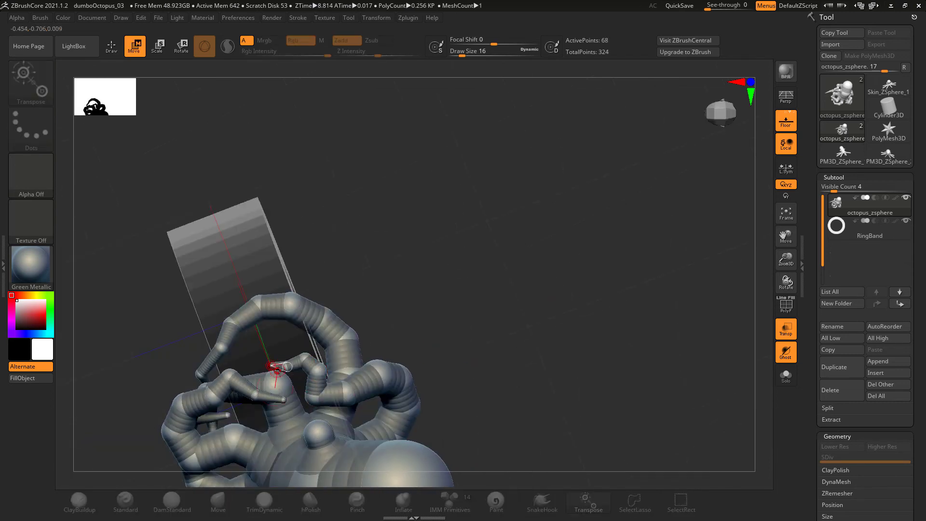
# Frame the octopus, inspect its adaptive skin preview on the ring, and open the Adaptive Skin settings
pyautogui.moveTo(347, 365); pyautogui.dragTo(667, 372, button='right')
pyautogui.press('f')
pyautogui.moveTo(793, 281); pyautogui.dragTo(570, 423)
pyautogui.moveTo(570, 422)
pyautogui.mouseDown(button='right')
pyautogui.moveTo(558, 438)
pyautogui.moveTo(540, 376)
pyautogui.mouseUp(button='right')
pyautogui.press('a')
pyautogui.click(118, 51)
pyautogui.keyDown('alt'); pyautogui.moveTo(581, 203); pyautogui.dragTo(599, 198, button='right'); pyautogui.keyUp('alt')
pyautogui.moveTo(794, 262); pyautogui.dragTo(794, 309)
pyautogui.moveTo(699, 337); pyautogui.dragTo(661, 351, button='right')
pyautogui.moveTo(805, 500); pyautogui.dragTo(801, 360)
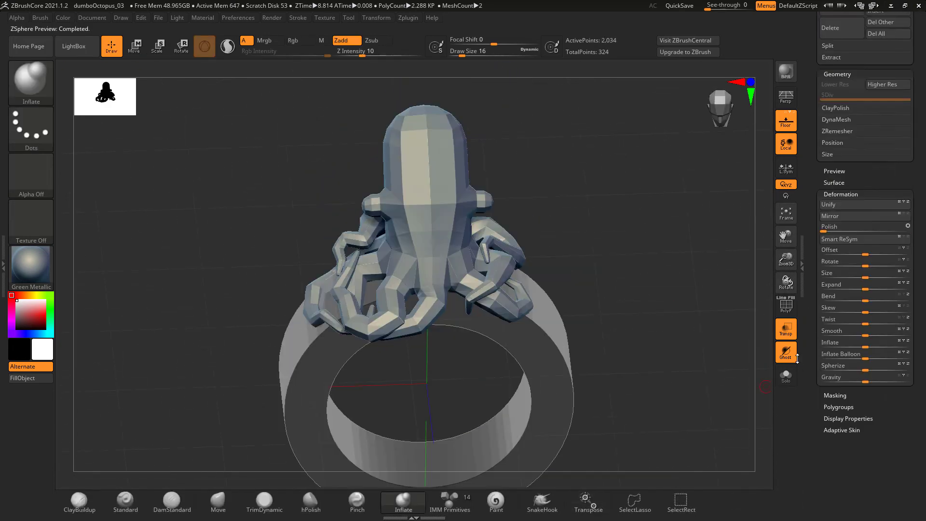
pyautogui.click(850, 426)
pyautogui.moveTo(723, 424); pyautogui.dragTo(645, 405)
pyautogui.press('a')
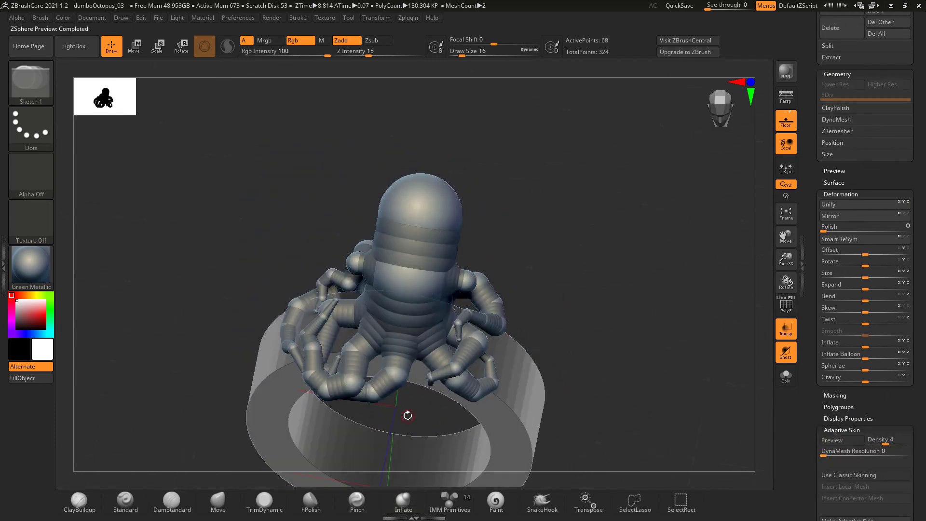
# Reposition the front arm's bend joints and insert another joint to widen its curl
pyautogui.press('w')
pyautogui.moveTo(555, 404); pyautogui.dragTo(560, 444)
pyautogui.keyDown('alt'); pyautogui.moveTo(586, 401); pyautogui.dragTo(663, 318); pyautogui.keyUp('alt')
pyautogui.moveTo(384, 385); pyautogui.dragTo(415, 385)
pyautogui.moveTo(622, 410); pyautogui.dragTo(603, 270)
pyautogui.moveTo(376, 378); pyautogui.dragTo(399, 386)
pyautogui.moveTo(491, 411)
pyautogui.mouseDown(button='right')
pyautogui.moveTo(392, 403)
pyautogui.moveTo(403, 390)
pyautogui.mouseUp(button='right')
pyautogui.press('q')
pyautogui.click(430, 400)
pyautogui.press('w')
pyautogui.moveTo(373, 371); pyautogui.dragTo(393, 425)
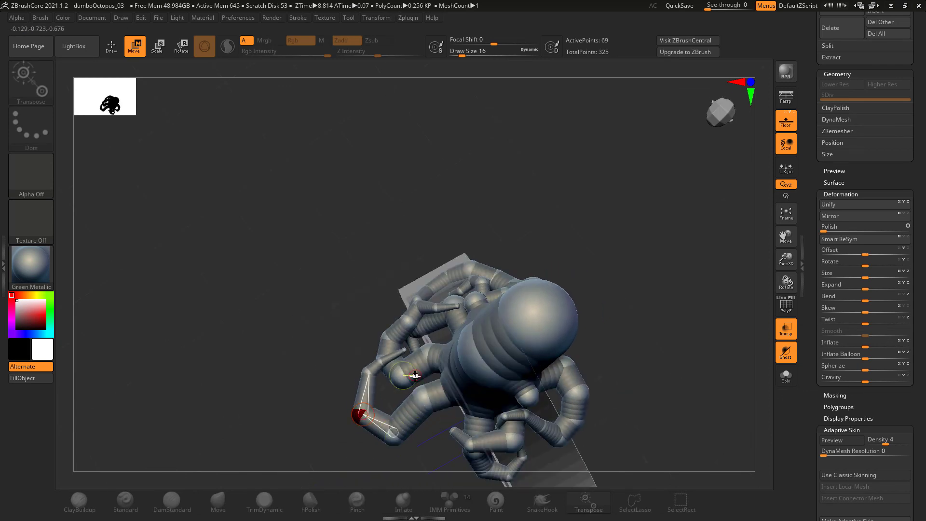
# Insert a joint in the widened front arm and move its bend joints outward from the body
pyautogui.press('q')
pyautogui.moveTo(372, 429); pyautogui.dragTo(409, 424)
pyautogui.click(402, 417)
pyautogui.press('w')
pyautogui.moveTo(686, 369)
pyautogui.mouseDown()
pyautogui.moveTo(694, 405)
pyautogui.moveTo(565, 419)
pyautogui.mouseUp()
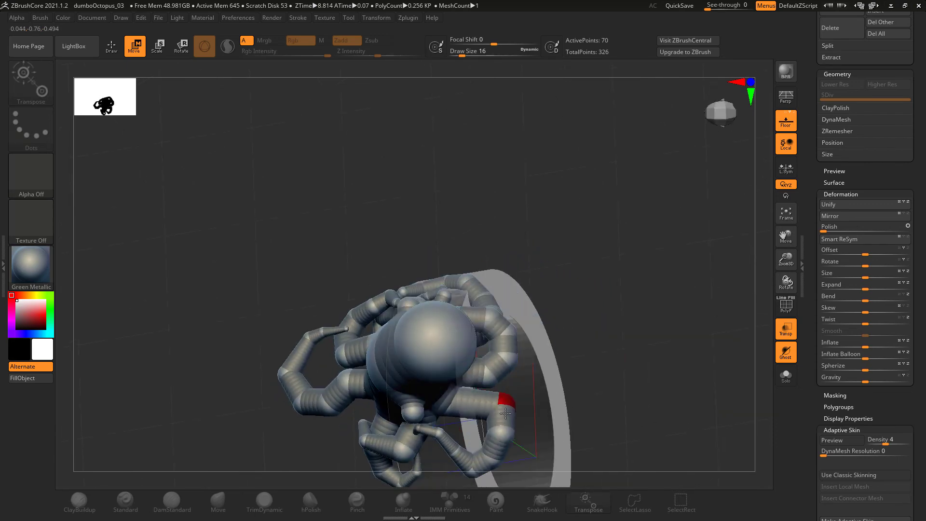
pyautogui.hotkey('ctrl', 'z')
pyautogui.moveTo(502, 406); pyautogui.dragTo(521, 400)
pyautogui.moveTo(501, 435); pyautogui.dragTo(522, 449)
pyautogui.moveTo(520, 404); pyautogui.dragTo(523, 400)
# Insert a joint in the front arm's upper segment and reposition the outer joints to open the loop
pyautogui.press('q')
pyautogui.click(467, 401)
pyautogui.press('w')
pyautogui.moveTo(692, 379)
pyautogui.mouseDown()
pyautogui.moveTo(504, 406)
pyautogui.moveTo(589, 378)
pyautogui.moveTo(559, 388)
pyautogui.mouseUp()
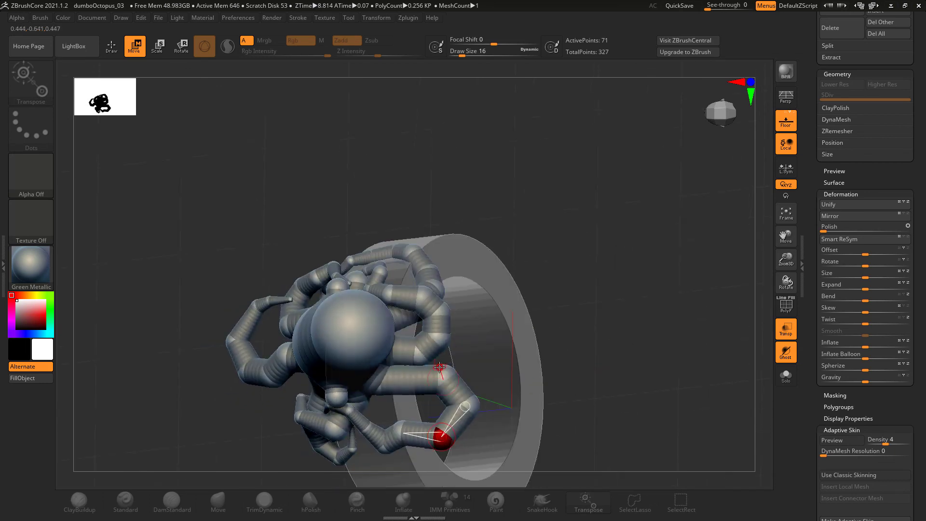
pyautogui.moveTo(465, 398); pyautogui.dragTo(400, 371)
pyautogui.moveTo(497, 367); pyautogui.dragTo(511, 434)
pyautogui.moveTo(454, 361); pyautogui.dragTo(454, 371)
pyautogui.moveTo(621, 421); pyautogui.dragTo(548, 410)
pyautogui.moveTo(517, 368); pyautogui.dragTo(545, 341)
pyautogui.hotkey('ctrl', 'z')
# Preview the octopus's skin to check the reshaped front arm
pyautogui.moveTo(666, 386); pyautogui.dragTo(610, 442)
pyautogui.press('a')
pyautogui.moveTo(610, 441); pyautogui.dragTo(615, 455, button='right')
pyautogui.press('a')
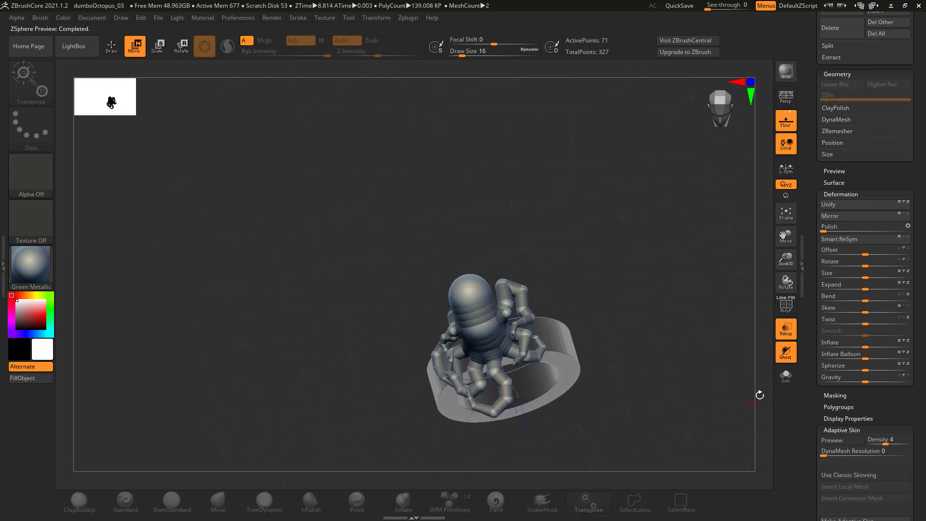
# Insert a joint in the upper segment of the sharply bent side arm below the eye and arch it
pyautogui.keyDown('ctrl'); pyautogui.moveTo(769, 388); pyautogui.dragTo(644, 364, button='right'); pyautogui.keyUp('ctrl')
pyautogui.moveTo(491, 255); pyautogui.dragTo(490, 261)
pyautogui.moveTo(704, 296); pyautogui.dragTo(578, 426, button='right')
pyautogui.moveTo(516, 422); pyautogui.dragTo(492, 439, button='right')
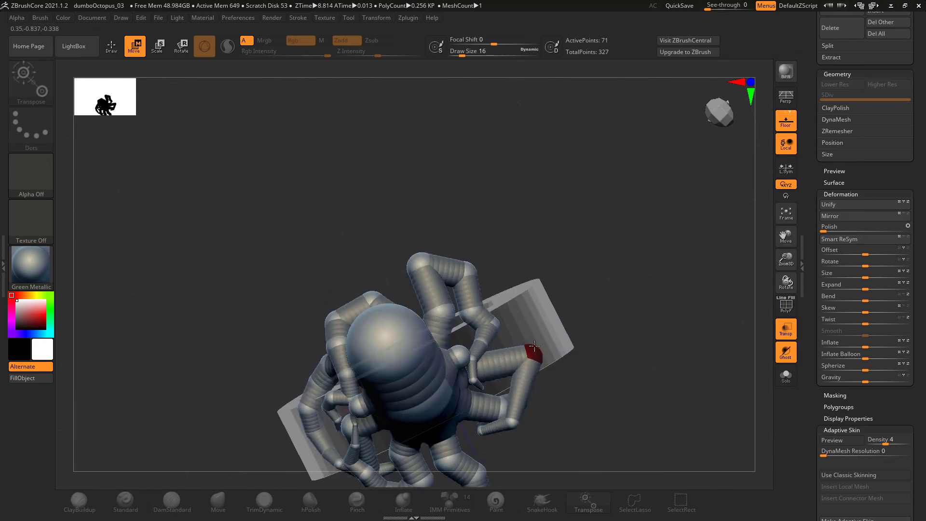
pyautogui.press('q')
pyautogui.click(493, 362)
pyautogui.press('w')
pyautogui.moveTo(493, 362); pyautogui.dragTo(496, 348)
# Insert joints in the side arm's outer segment and push them outward to round its bend
pyautogui.press('q')
pyautogui.click(520, 387)
pyautogui.press('w')
pyautogui.moveTo(520, 387); pyautogui.dragTo(534, 392)
pyautogui.moveTo(533, 393); pyautogui.dragTo(637, 376, button='right')
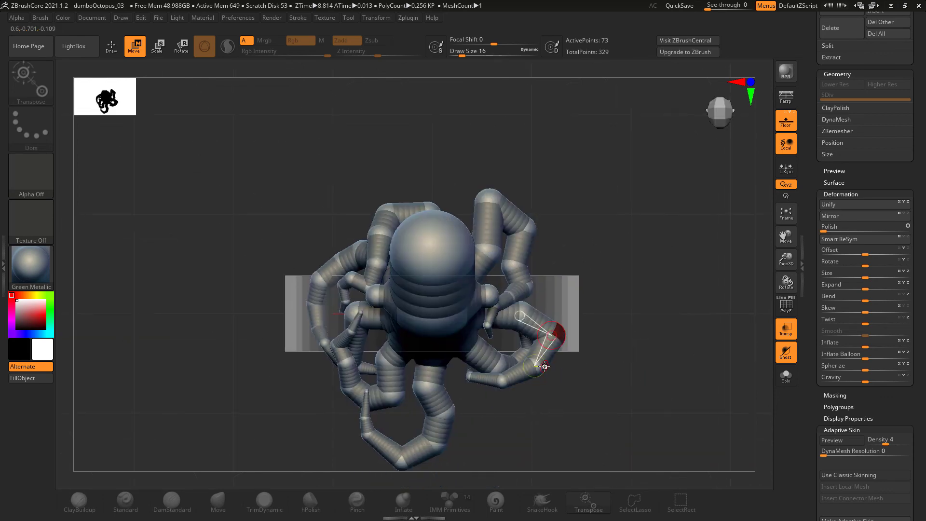
pyautogui.moveTo(508, 392); pyautogui.dragTo(528, 384)
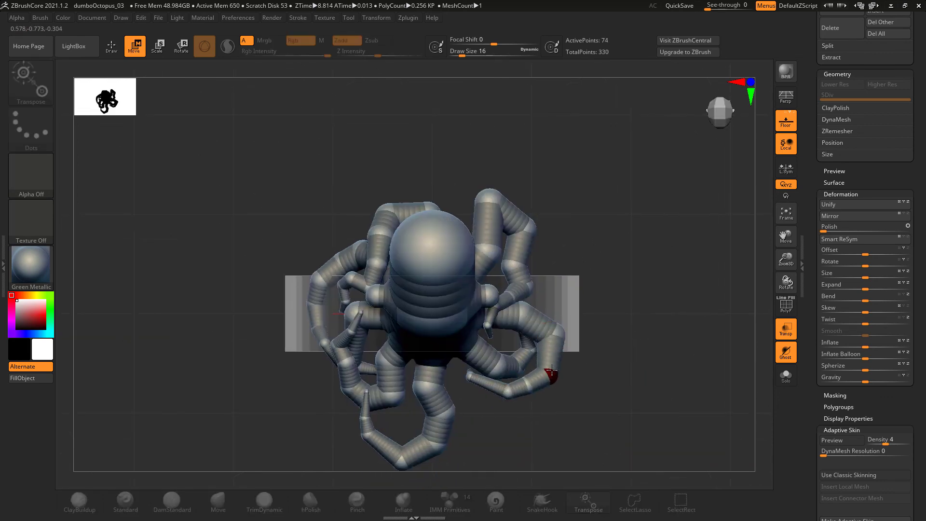
# Move the side arm's outer joints down and forward so its end drops over the ring's edge
pyautogui.moveTo(552, 369); pyautogui.dragTo(639, 398, button='right')
pyautogui.moveTo(557, 342); pyautogui.dragTo(558, 353)
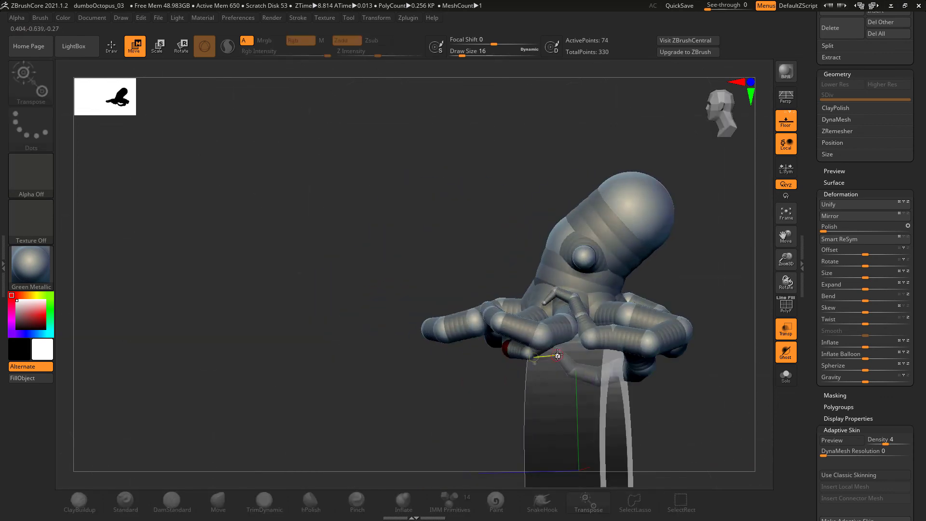
pyautogui.moveTo(472, 382); pyautogui.dragTo(616, 436)
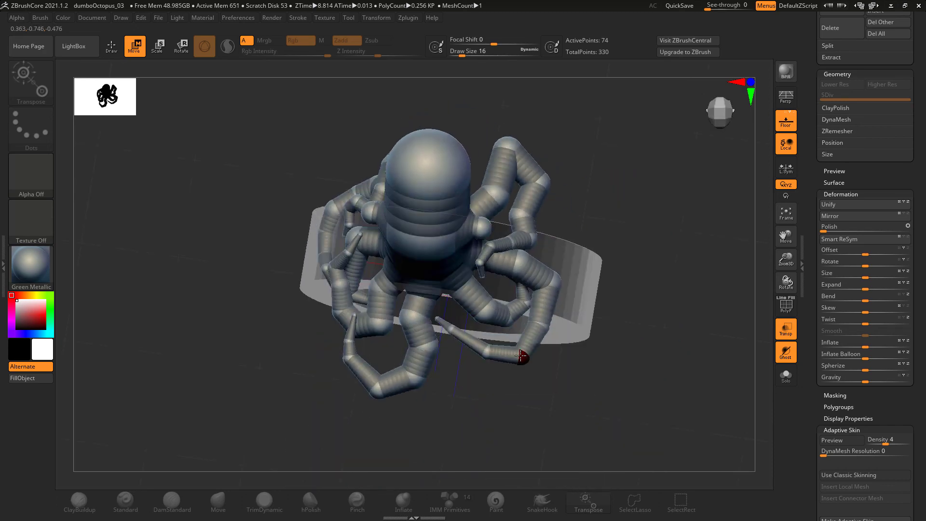
pyautogui.moveTo(485, 350); pyautogui.dragTo(564, 418, button='right')
# Add a joint near the side arm's tip and hook the tip segment back sideways
pyautogui.moveTo(449, 322); pyautogui.dragTo(460, 314)
pyautogui.moveTo(719, 444); pyautogui.dragTo(629, 434, button='right')
pyautogui.moveTo(629, 434); pyautogui.dragTo(463, 278)
pyautogui.press('r')
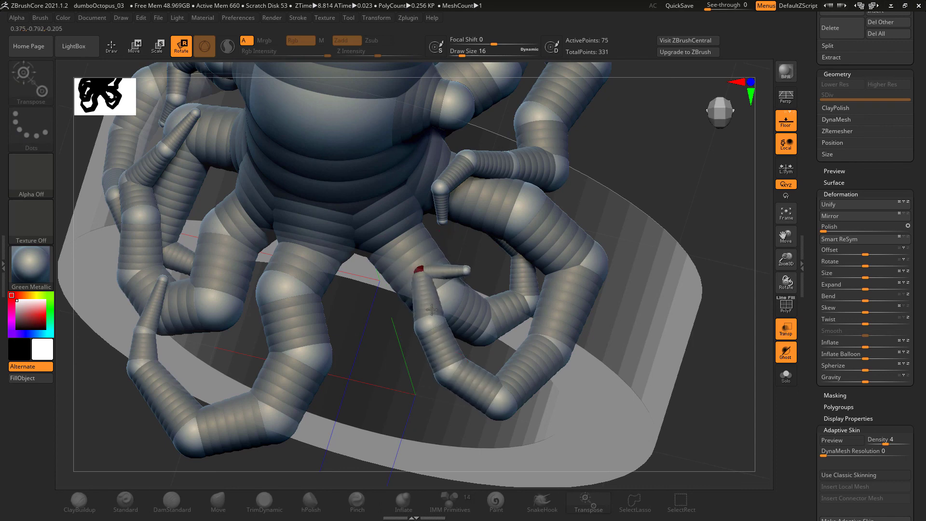
pyautogui.moveTo(687, 373); pyautogui.dragTo(443, 304)
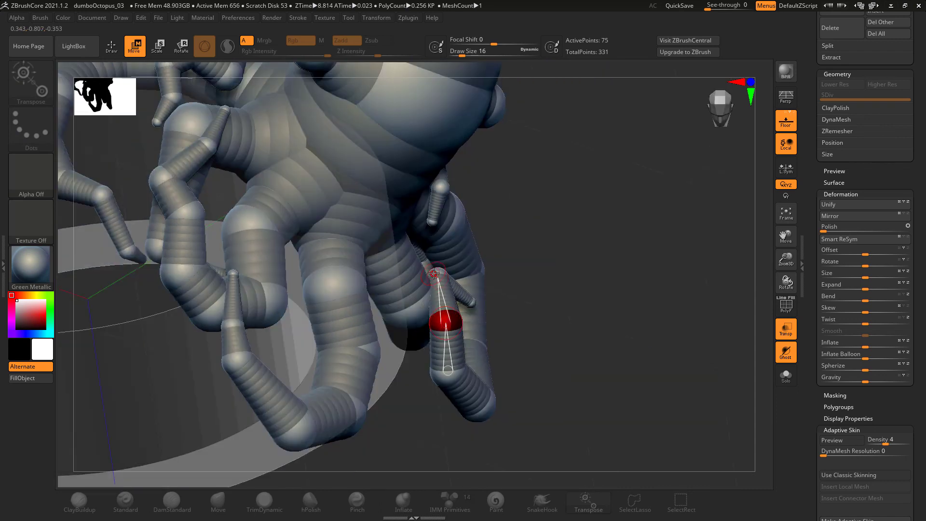
# Toggle the adaptive skin preview and examine all the posed arms against the ring
pyautogui.keyDown('alt'); pyautogui.moveTo(660, 359); pyautogui.dragTo(818, 420); pyautogui.keyUp('alt')
pyautogui.press('a')
pyautogui.moveTo(475, 418); pyautogui.dragTo(555, 439)
pyautogui.press('a')
pyautogui.moveTo(575, 145); pyautogui.dragTo(596, 202)
pyautogui.press('a')
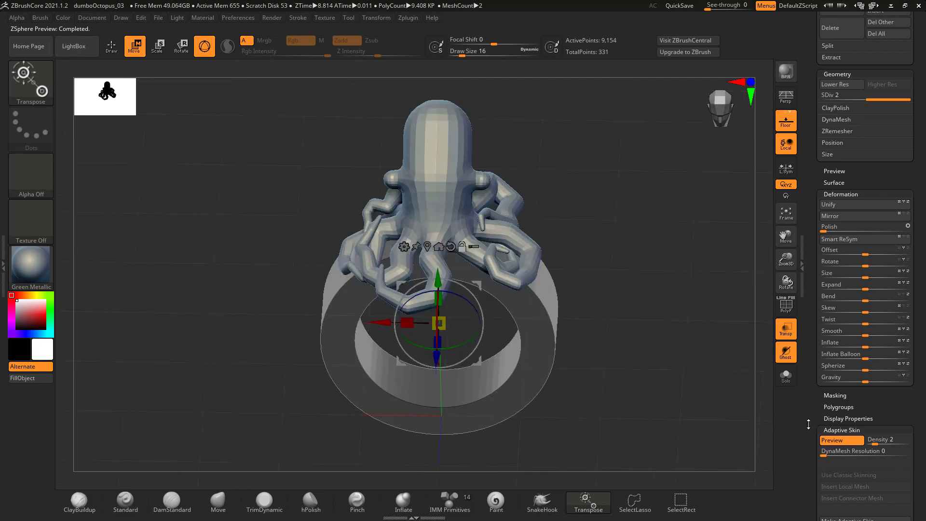
# Set the adaptive skin Density to 1 and generate the adaptive skin mesh
pyautogui.moveTo(808, 424); pyautogui.dragTo(815, 264)
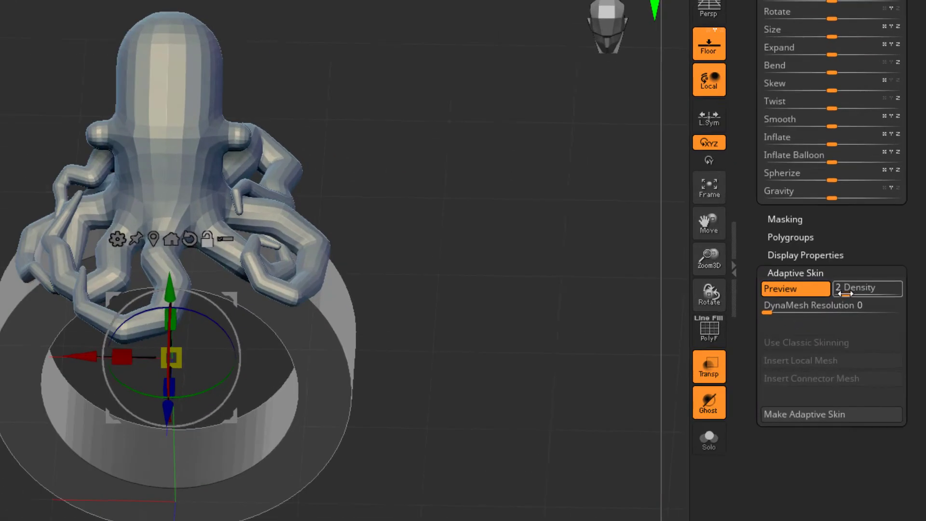
pyautogui.moveTo(844, 293); pyautogui.dragTo(837, 293)
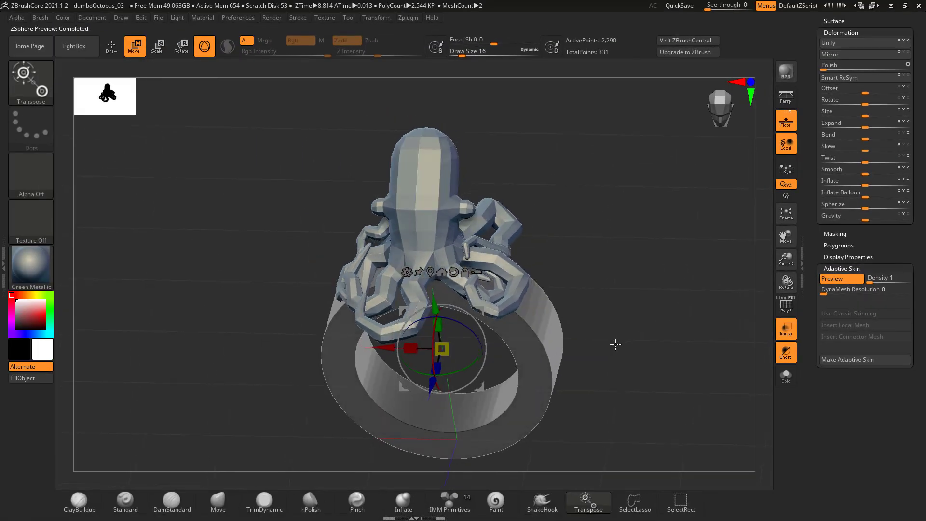
pyautogui.moveTo(615, 344); pyautogui.dragTo(565, 356)
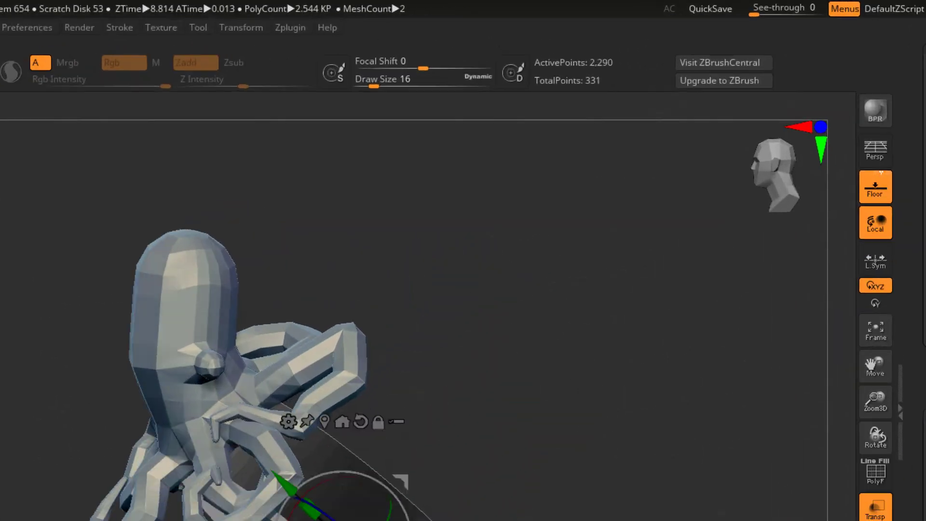
pyautogui.moveTo(541, 505); pyautogui.dragTo(699, 492)
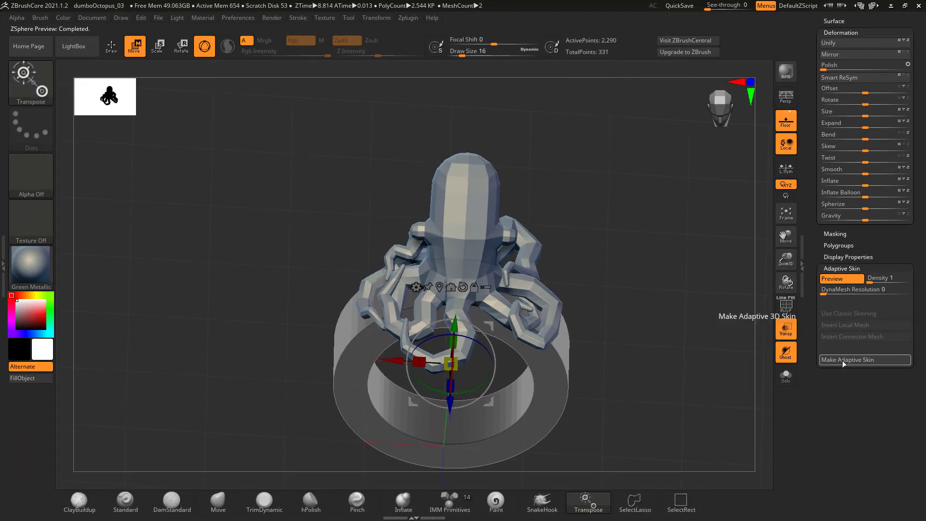
pyautogui.click(843, 361)
# Append the Skin_octopus_zsphere mesh as a new subtool of the ring model
pyautogui.moveTo(813, 233); pyautogui.dragTo(810, 336)
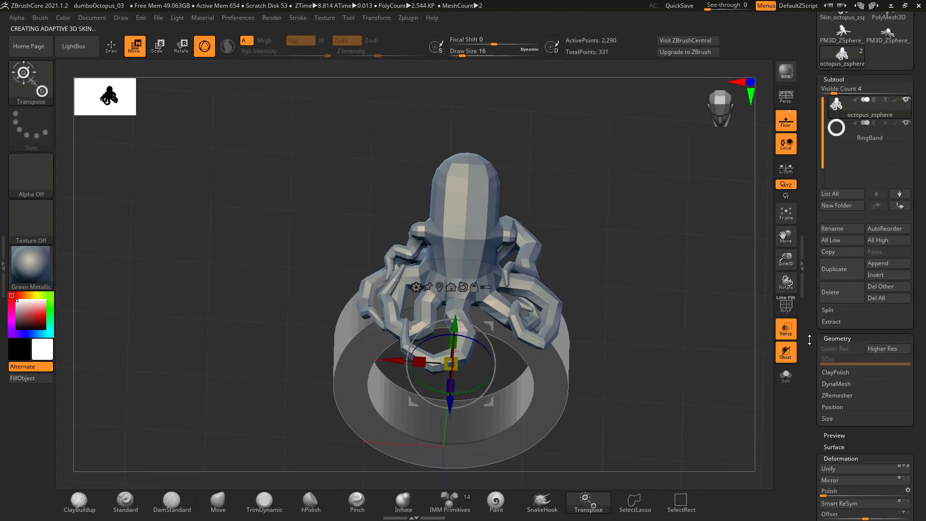
pyautogui.moveTo(816, 82); pyautogui.dragTo(815, 169)
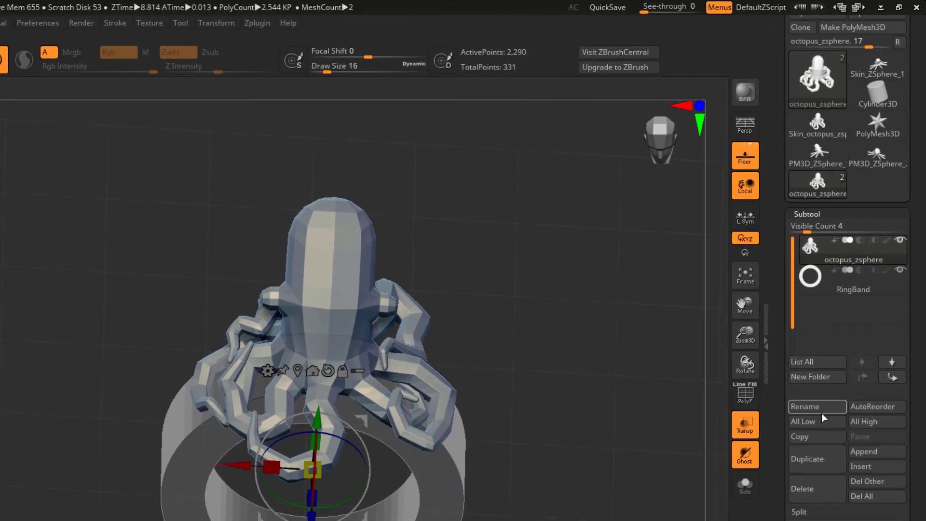
pyautogui.click(876, 449)
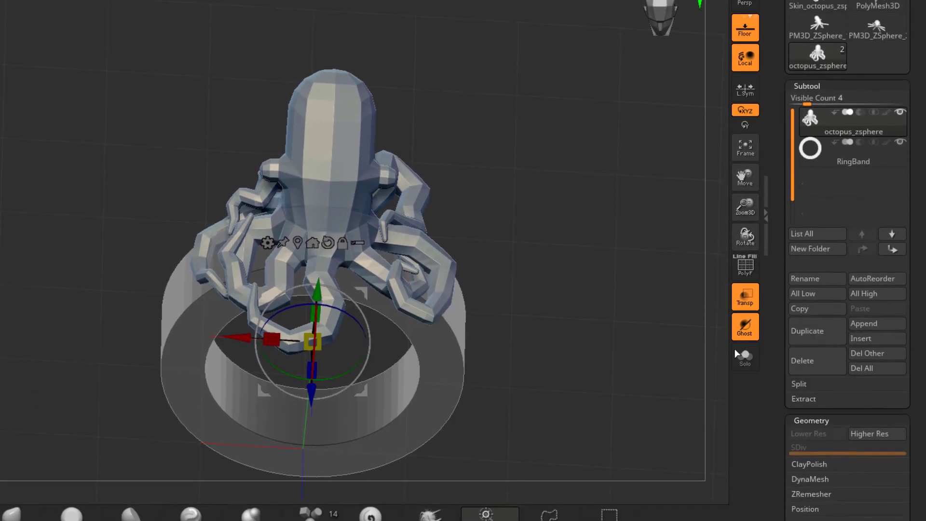
pyautogui.click(860, 323)
pyautogui.moveTo(681, 409)
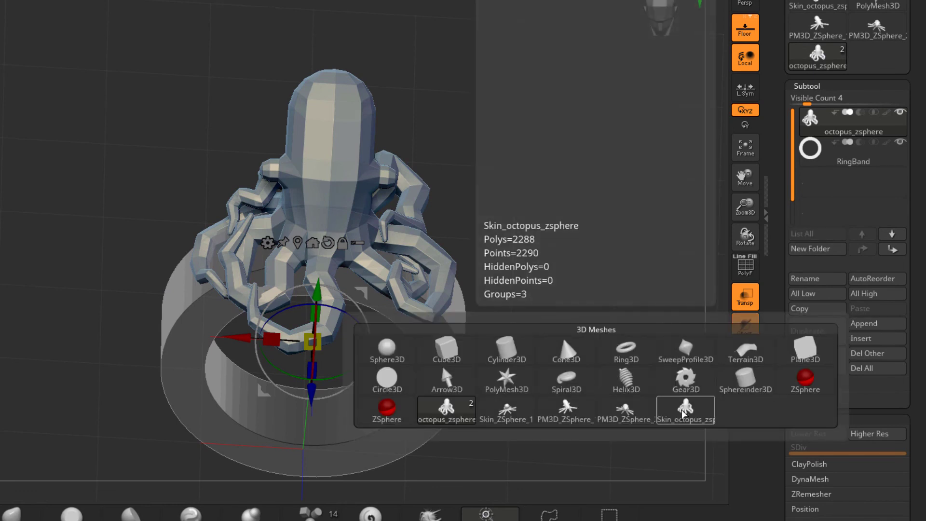
pyautogui.click(681, 410)
# Turn off the skin preview on octopus_zsphere, check the appended skin, and select the RingBand subtool
pyautogui.click(845, 125)
pyautogui.press('a')
pyautogui.moveTo(614, 240)
pyautogui.mouseDown()
pyautogui.moveTo(570, 240)
pyautogui.moveTo(624, 233)
pyautogui.mouseUp()
pyautogui.click(835, 186)
pyautogui.moveTo(565, 224); pyautogui.dragTo(619, 276)
pyautogui.click(840, 157)
pyautogui.moveTo(613, 231)
pyautogui.mouseDown()
pyautogui.moveTo(589, 223)
pyautogui.moveTo(598, 226)
pyautogui.mouseUp()
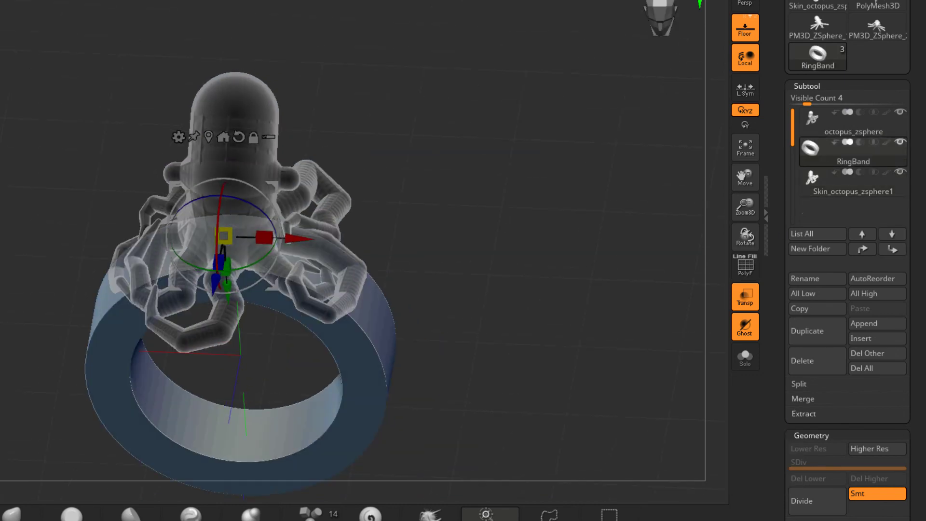
# Save the project under the new name dumboOctopus_04
pyautogui.hotkey('ctrl', 's')
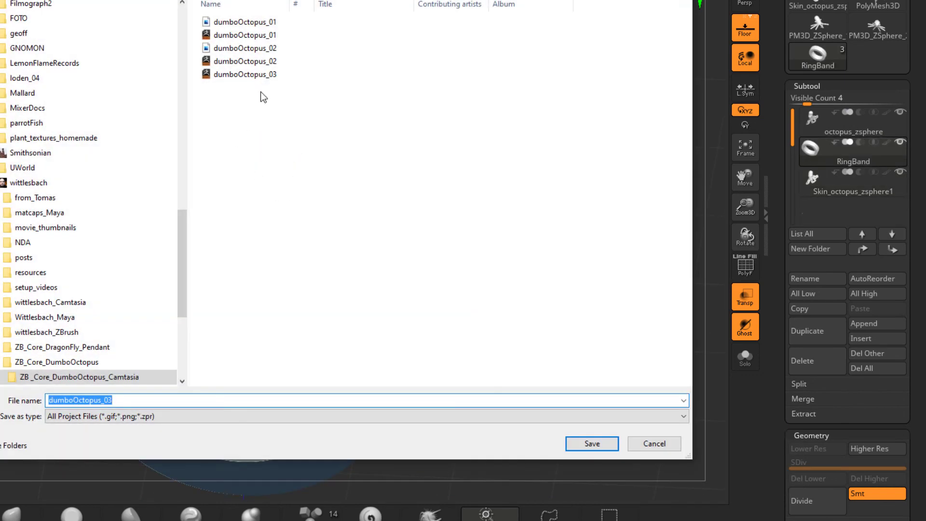
pyautogui.click(260, 75)
pyautogui.doubleClick(110, 400)
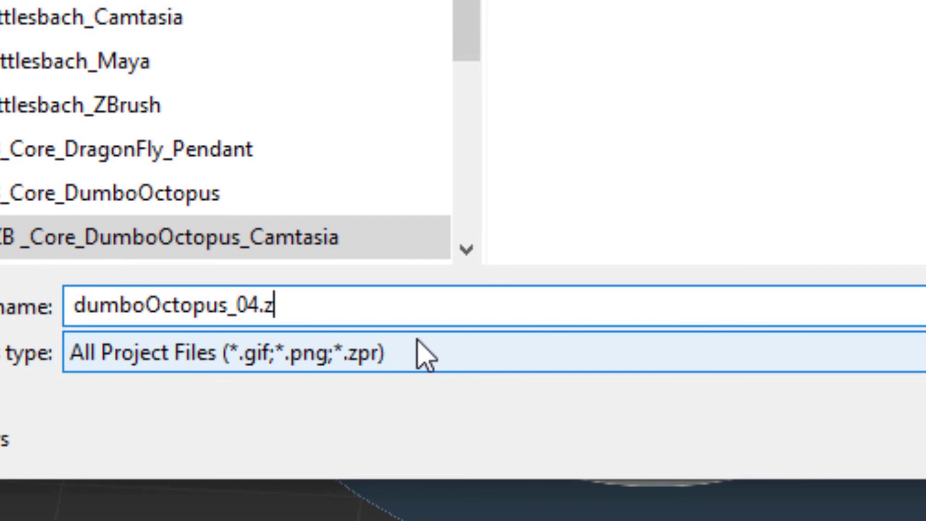
pyautogui.press('Return')
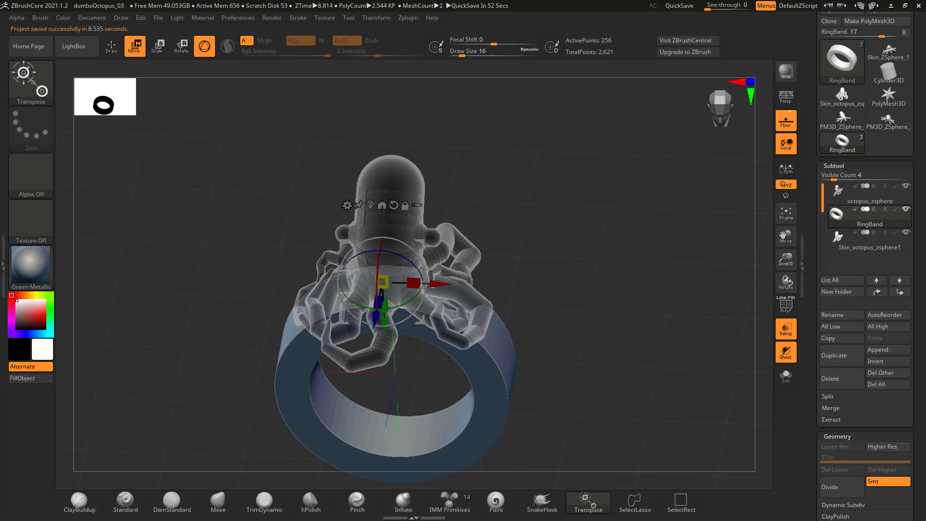